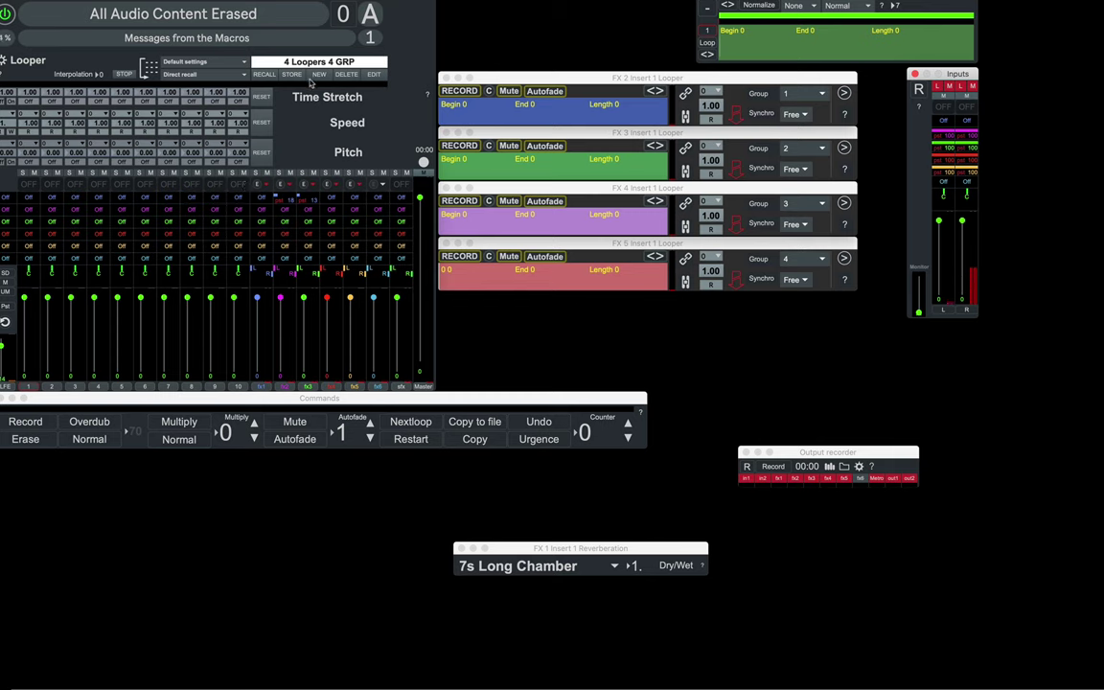
# - Open the project configuration's audio insert slot settings and activate the rank 1 insert for track 10
pyautogui.click(308, 112)
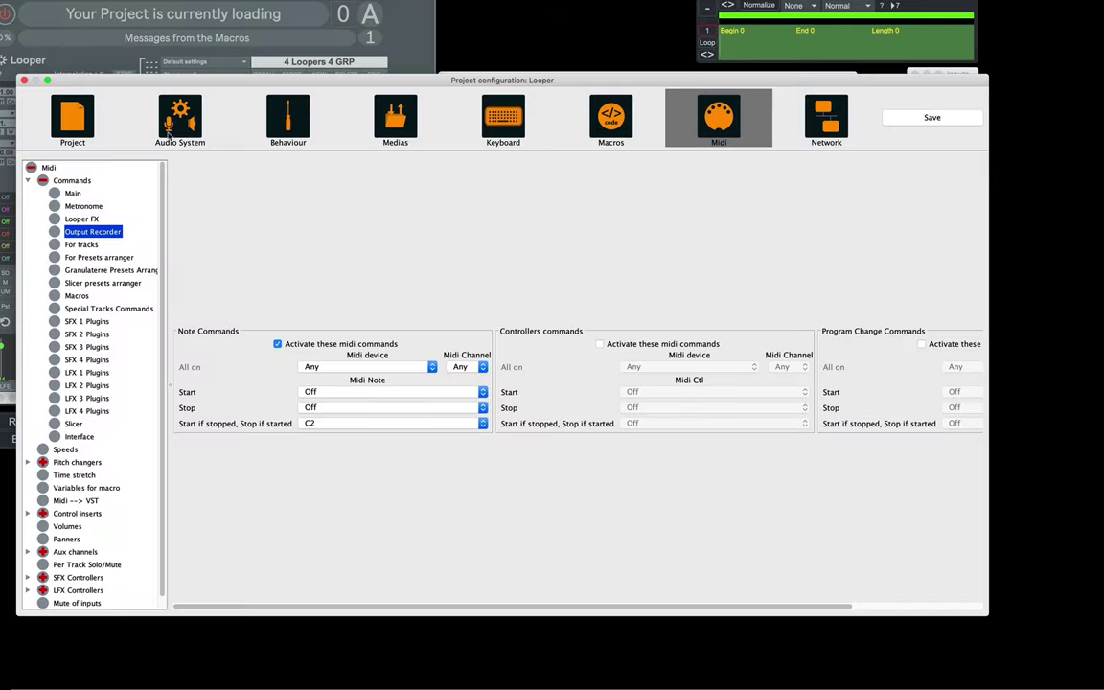
pyautogui.click(159, 122)
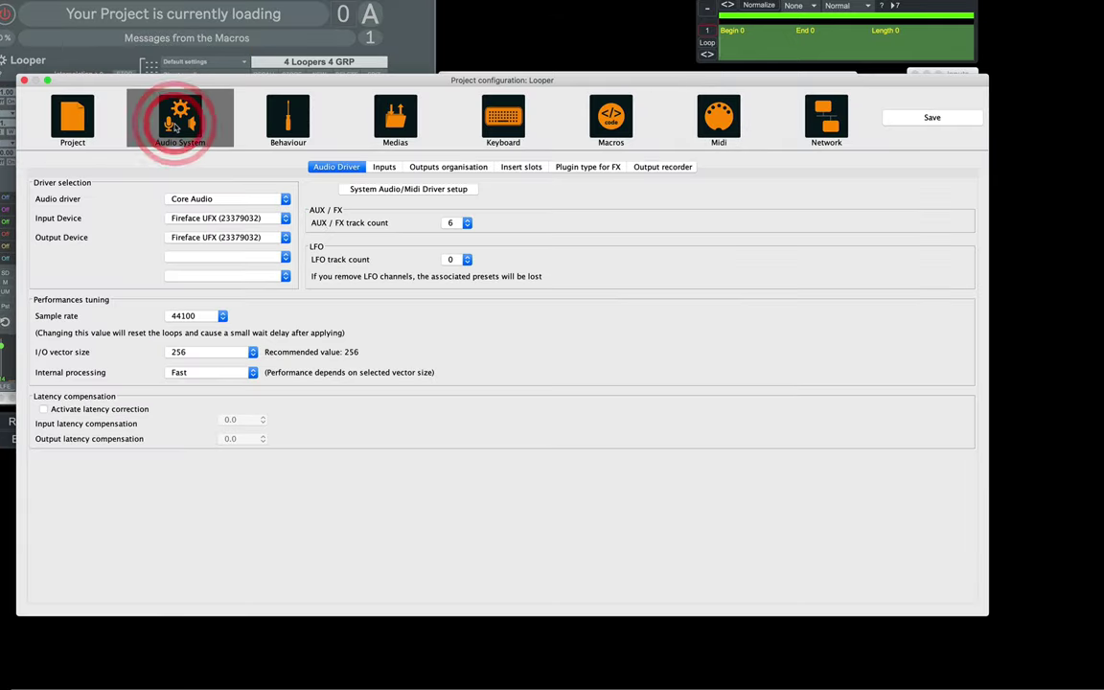
pyautogui.click(521, 167)
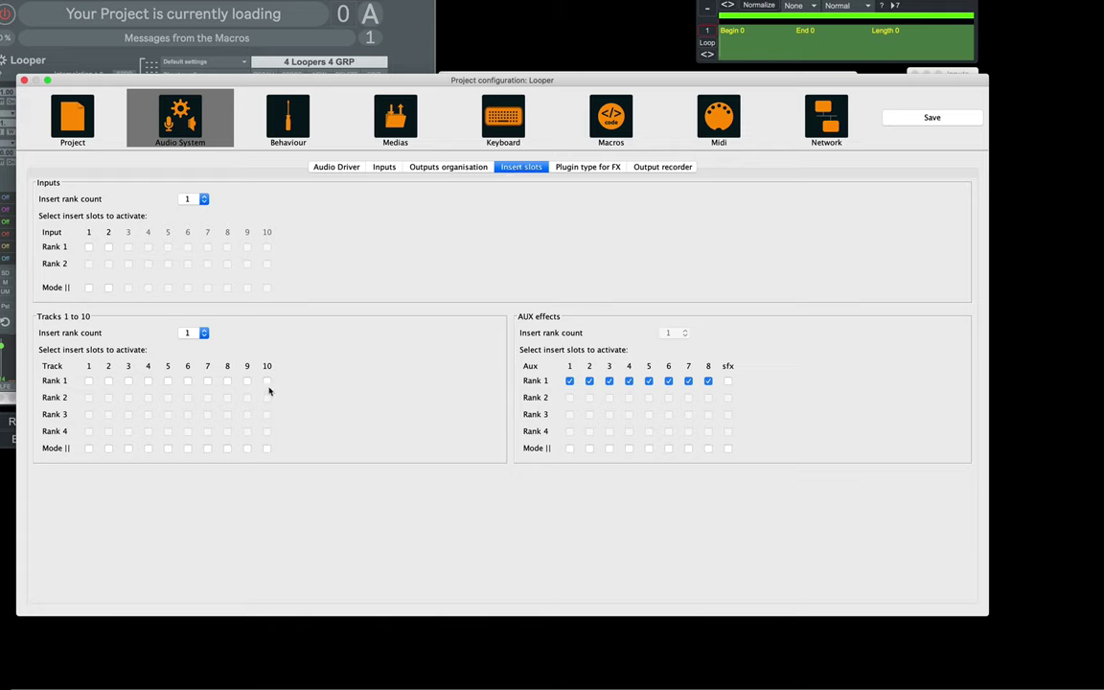
pyautogui.click(268, 381)
# - Set the insert rank count for tracks 1 to 10 to 2, activate track 10's rank 2 slot, and save the configuration
pyautogui.click(205, 334)
pyautogui.click(197, 335)
pyautogui.click(203, 337)
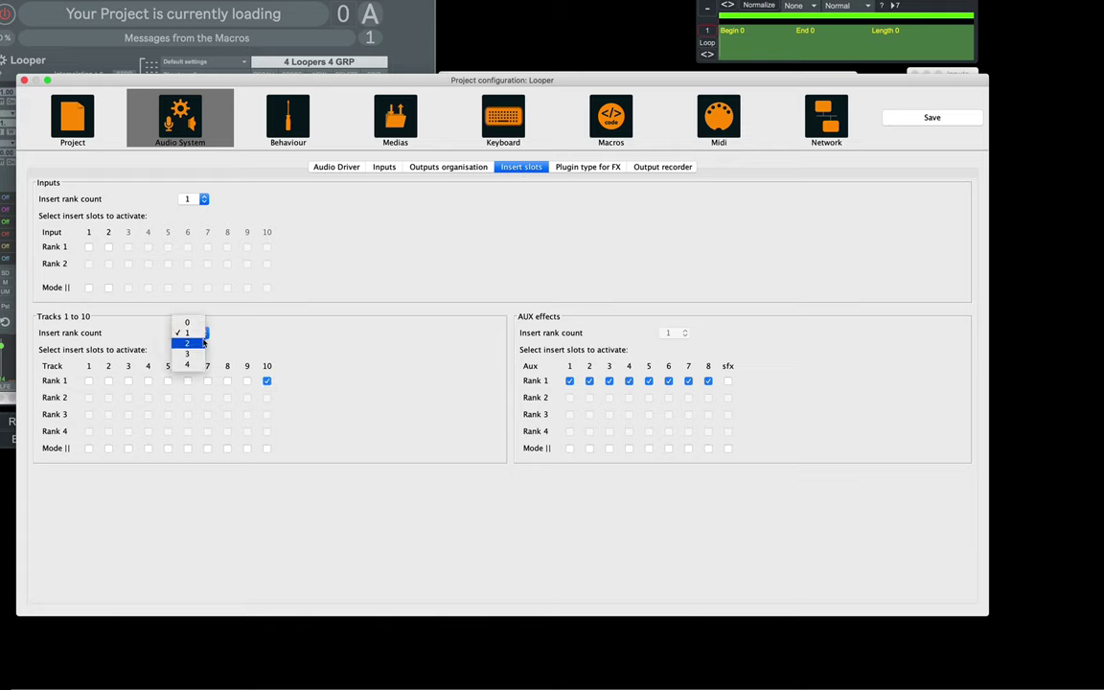
pyautogui.click(202, 339)
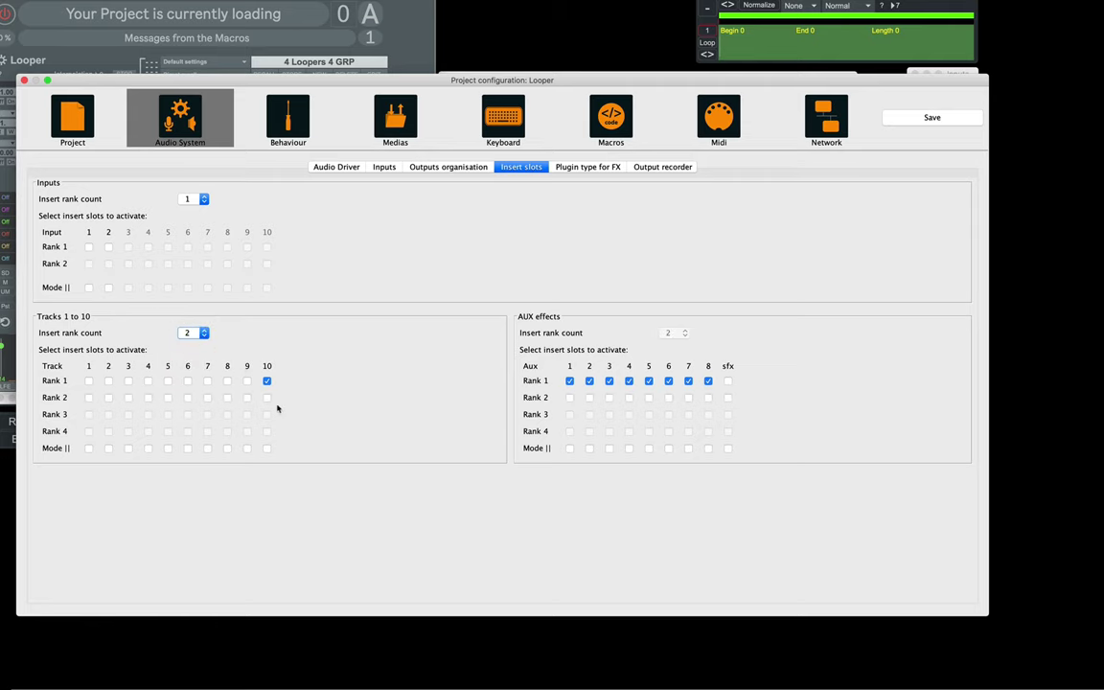
pyautogui.click(267, 398)
pyautogui.click(927, 117)
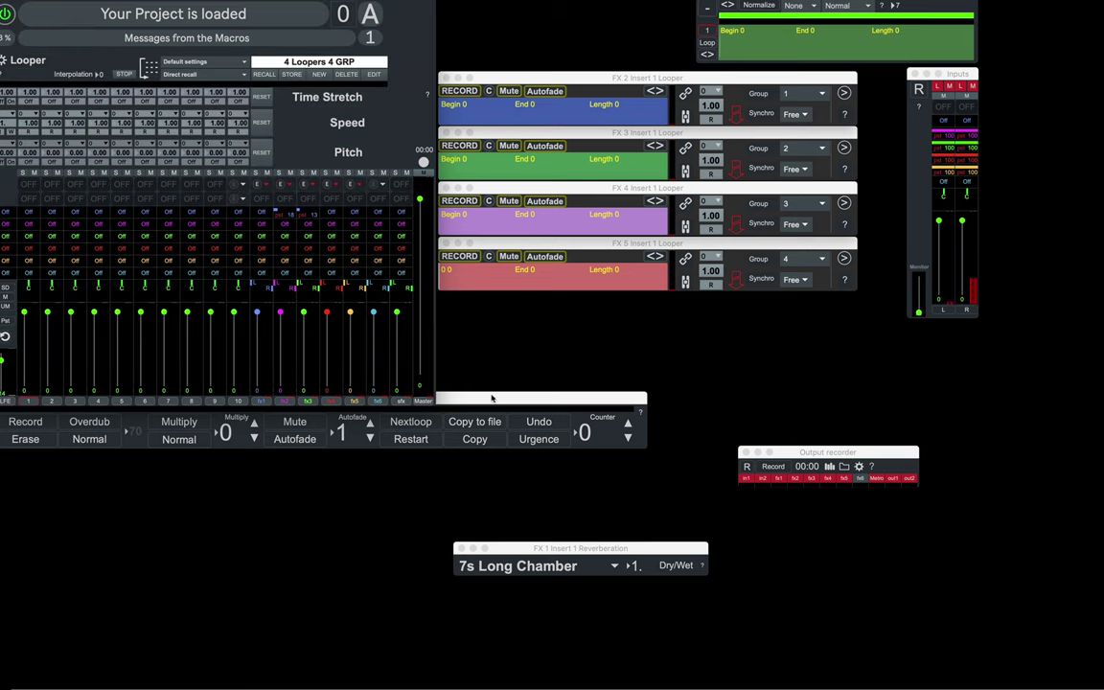
# - Move the Commands window below the mixer and load Korpus into track 10's first insert
pyautogui.moveTo(491, 393); pyautogui.dragTo(491, 410)
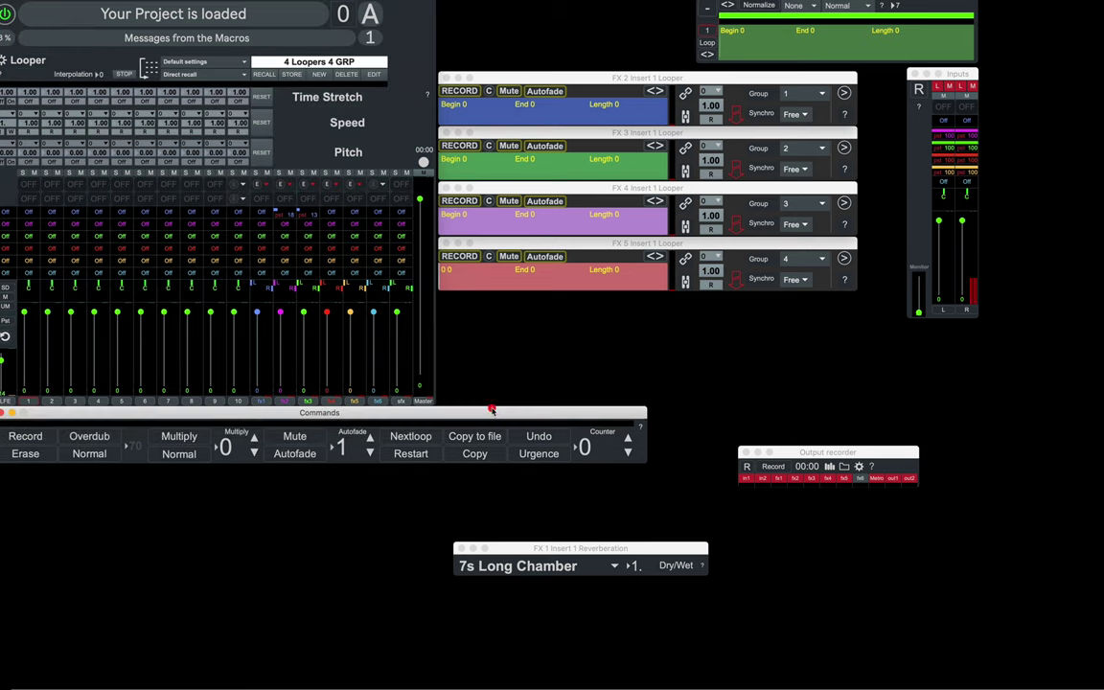
pyautogui.click(244, 184)
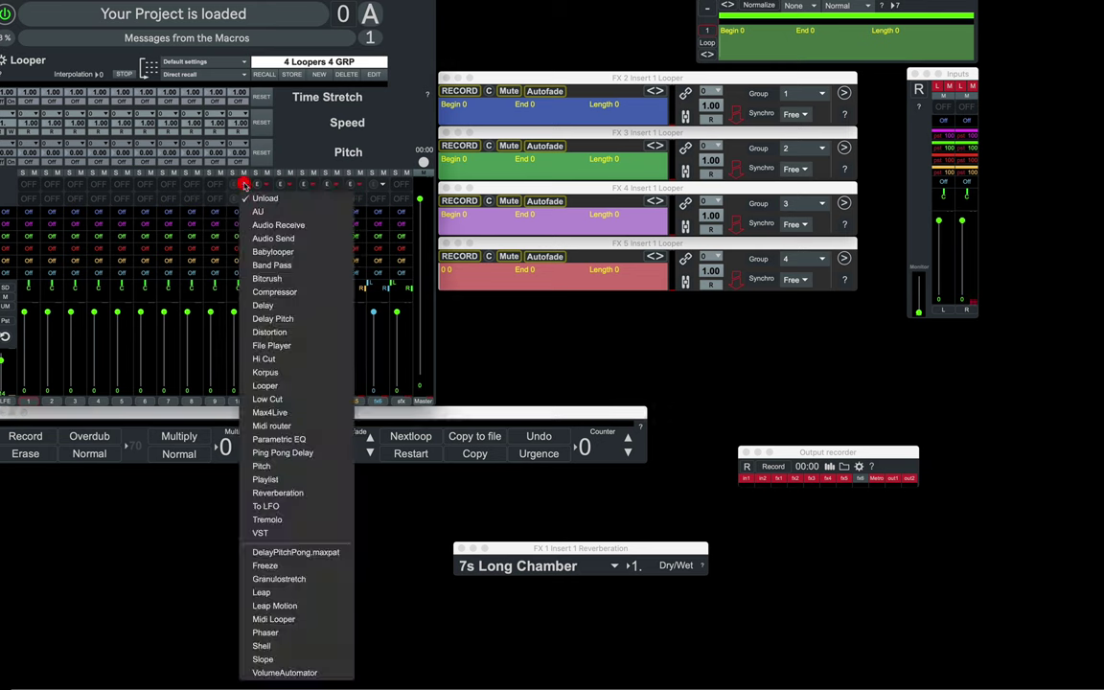
pyautogui.click(262, 373)
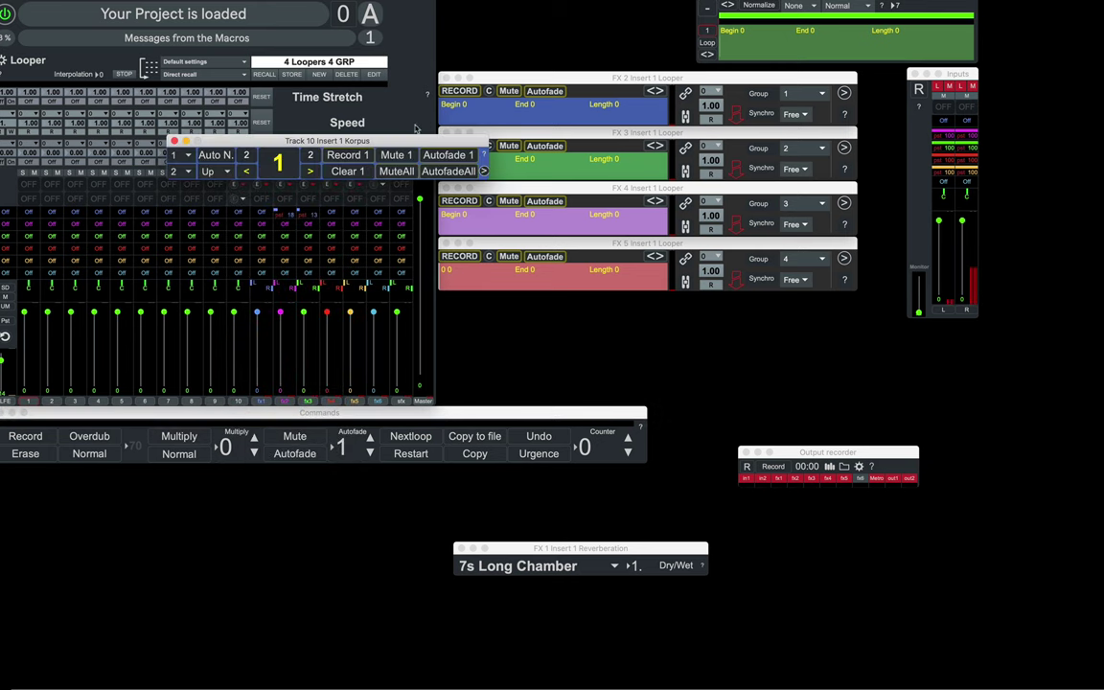
# - Position the Korpus window above the FX 2 looper window and bring it to the front
pyautogui.click(707, 45)
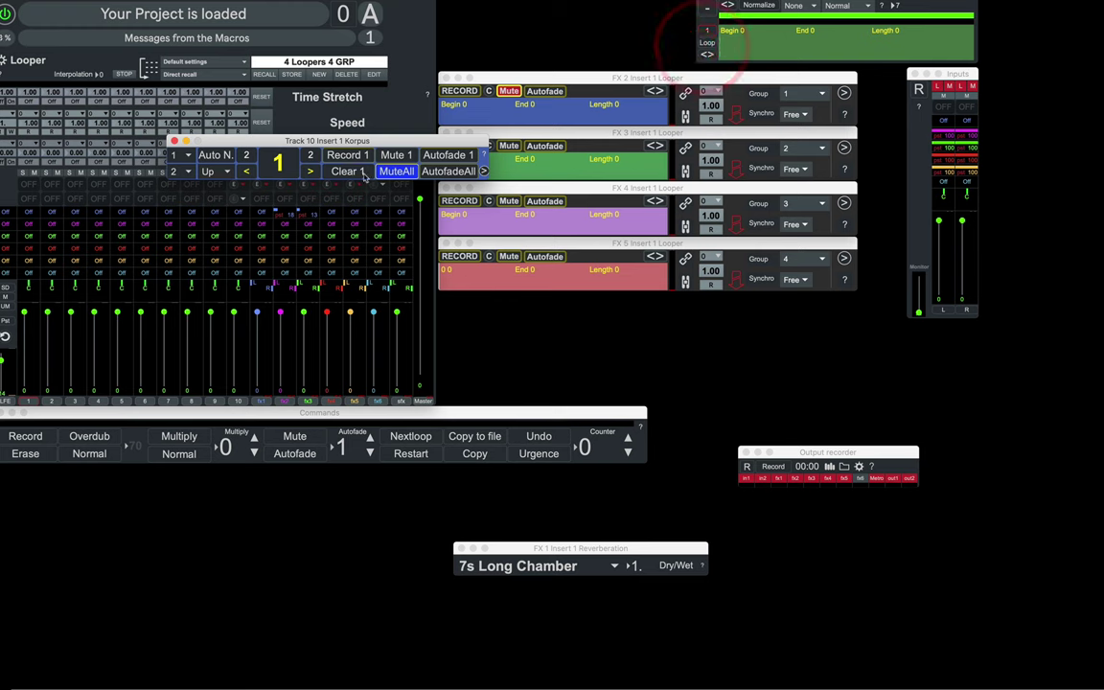
pyautogui.click(348, 173)
pyautogui.moveTo(380, 141); pyautogui.dragTo(648, 11)
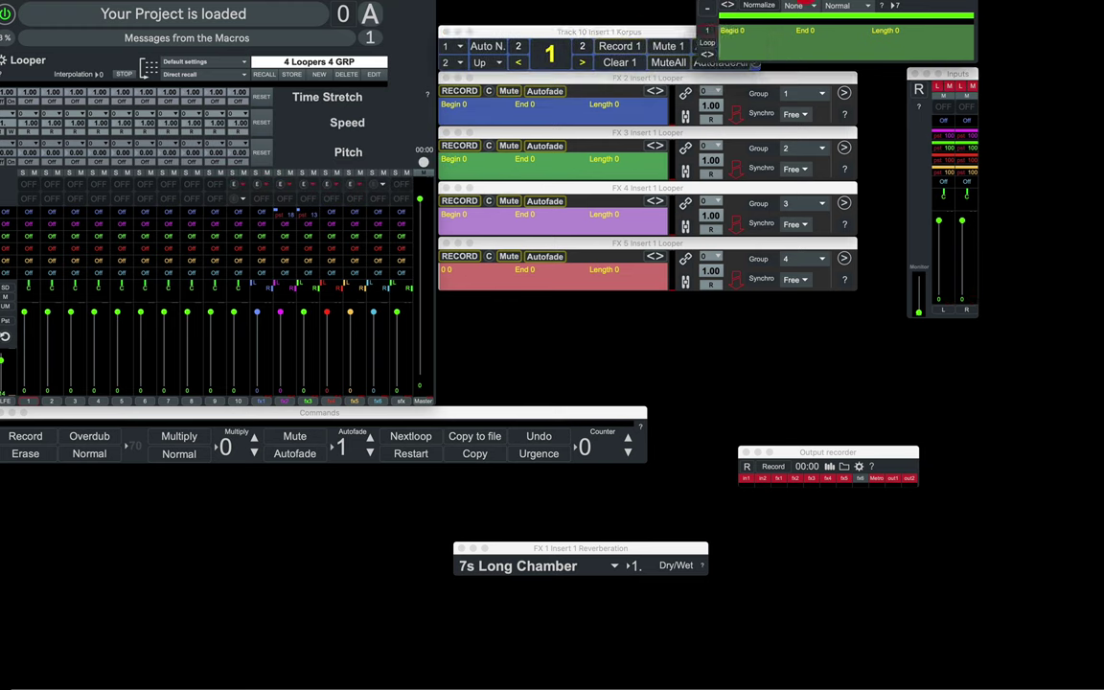
pyautogui.click(686, 31)
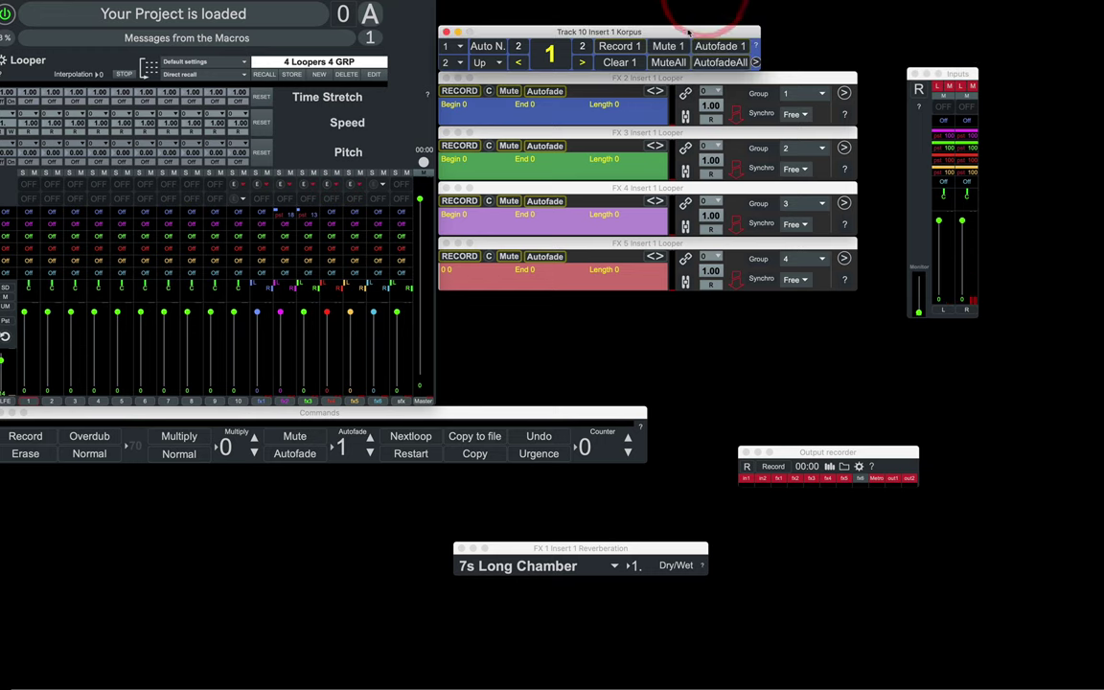
# - Enlarge the Korpus window to zoom 1.3 and align it above the looper windows
pyautogui.press('super+plus')
pyautogui.press('super+plus')
pyautogui.press('super+plus')
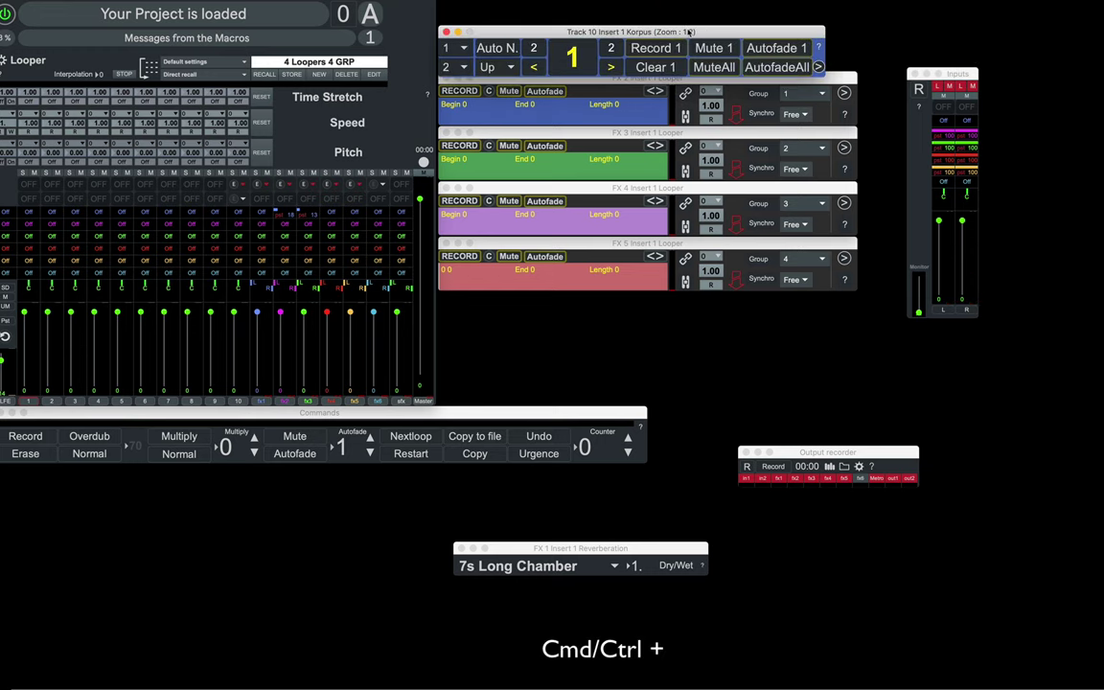
pyautogui.press('super+plus')
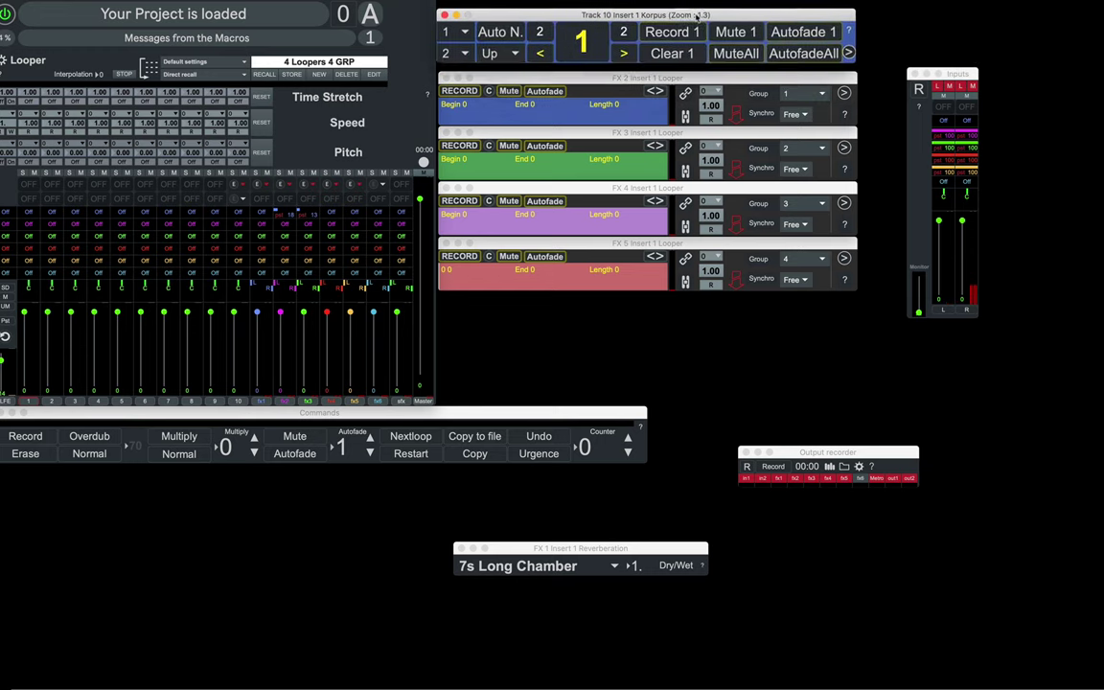
pyautogui.press('super+minus')
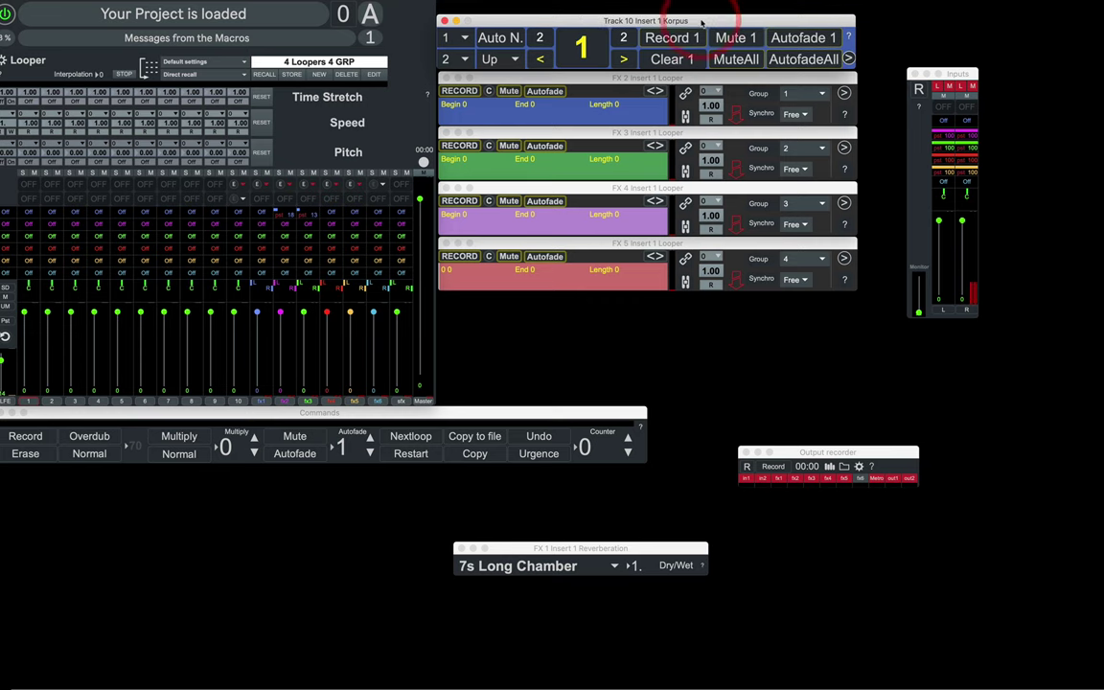
# - Set the last group that Korpus controls to 4
pyautogui.click(464, 62)
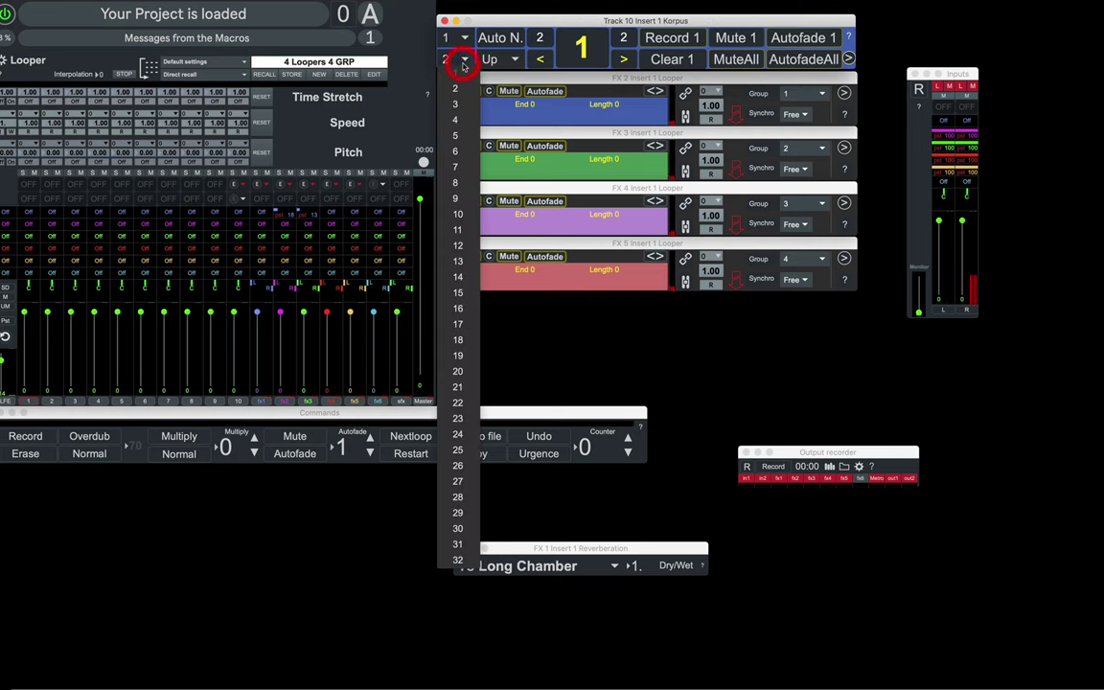
pyautogui.click(458, 106)
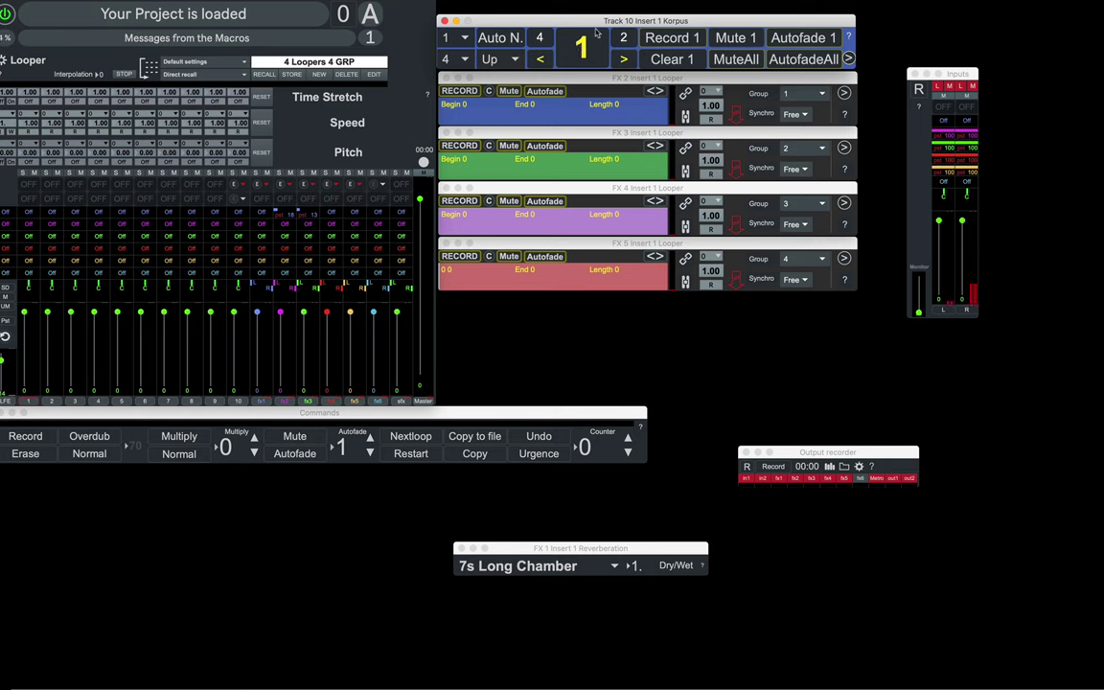
# - Cycle Korpus forward through groups 1 to 4 several times, ending on group 1
pyautogui.click(624, 59)
pyautogui.click(624, 59)
pyautogui.click(624, 59)
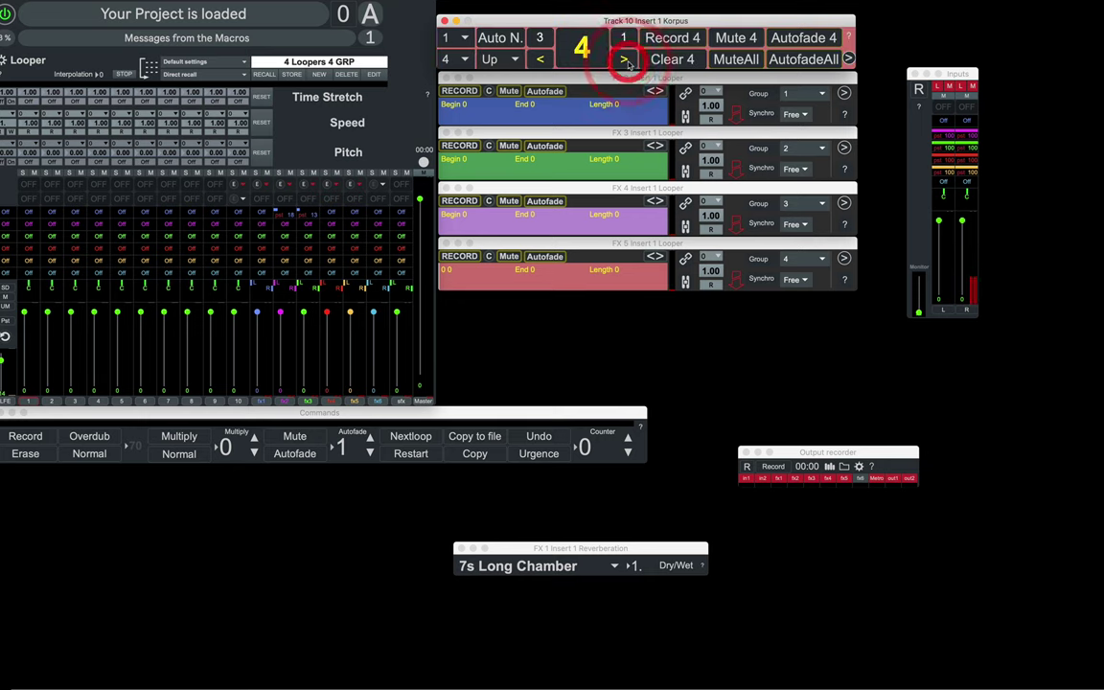
pyautogui.click(624, 59)
pyautogui.click(628, 63)
pyautogui.click(627, 63)
pyautogui.click(627, 63)
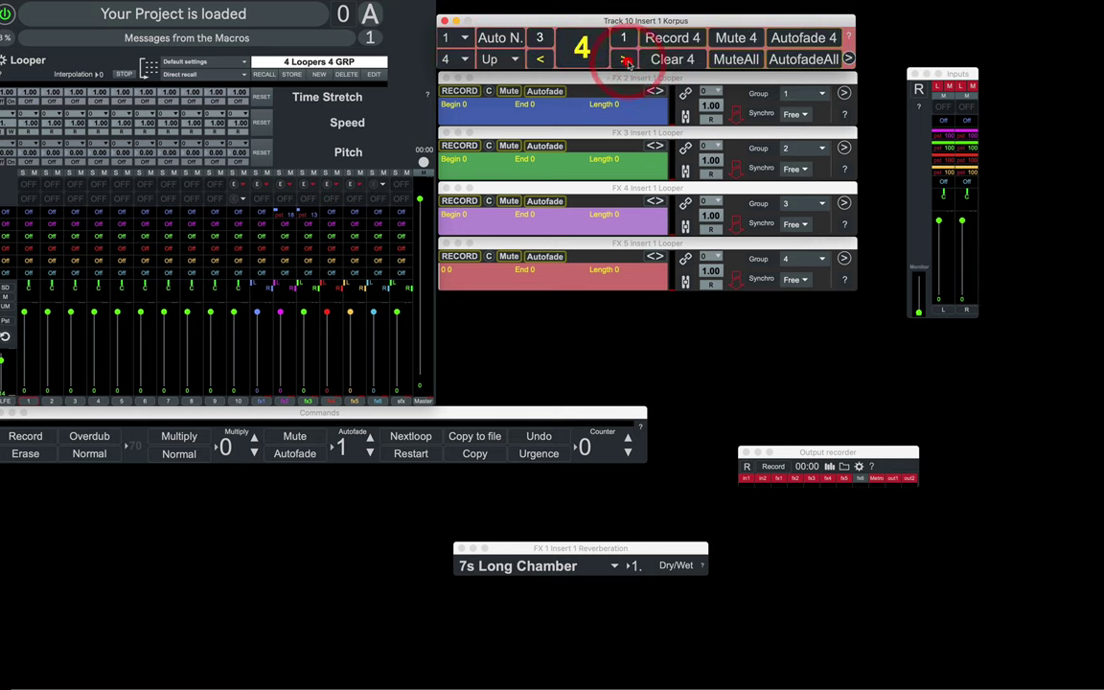
pyautogui.click(628, 63)
pyautogui.click(627, 63)
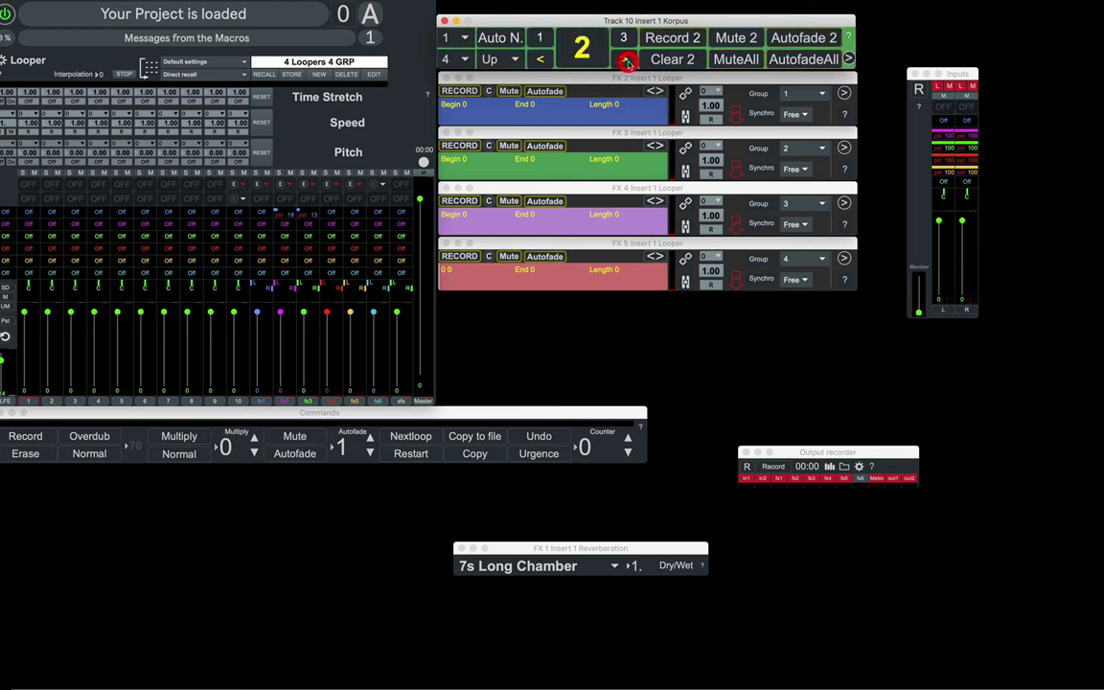
pyautogui.click(625, 59)
pyautogui.click(625, 59)
pyautogui.click(625, 59)
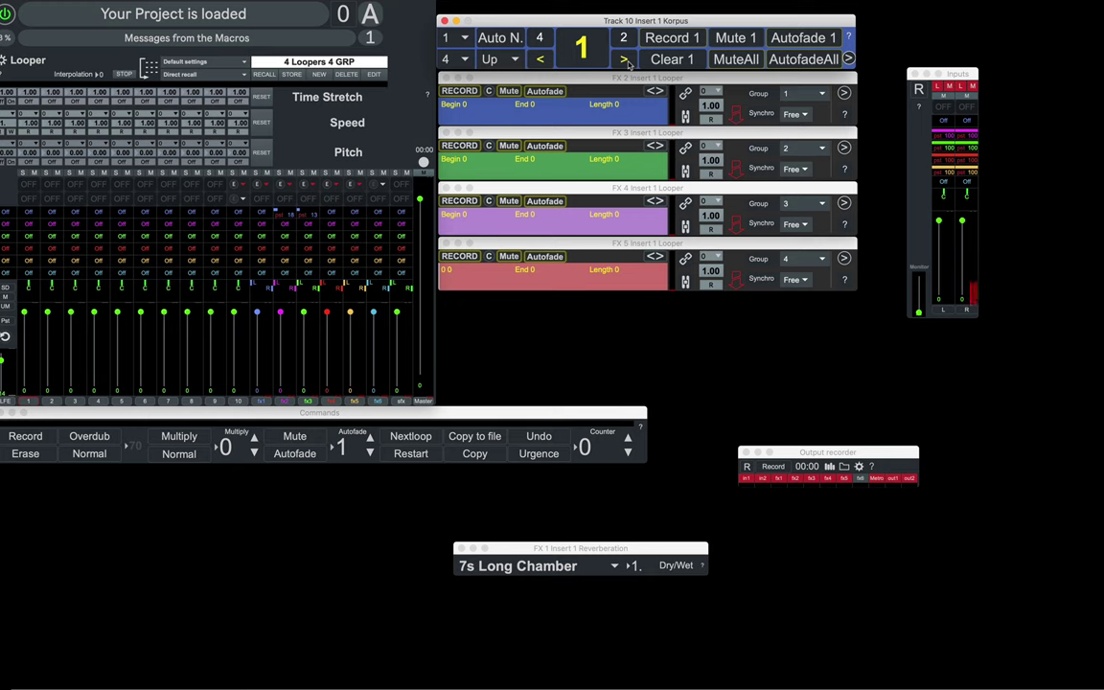
# - Record a short test loop in group 1 from Korpus and clear it
pyautogui.click(670, 38)
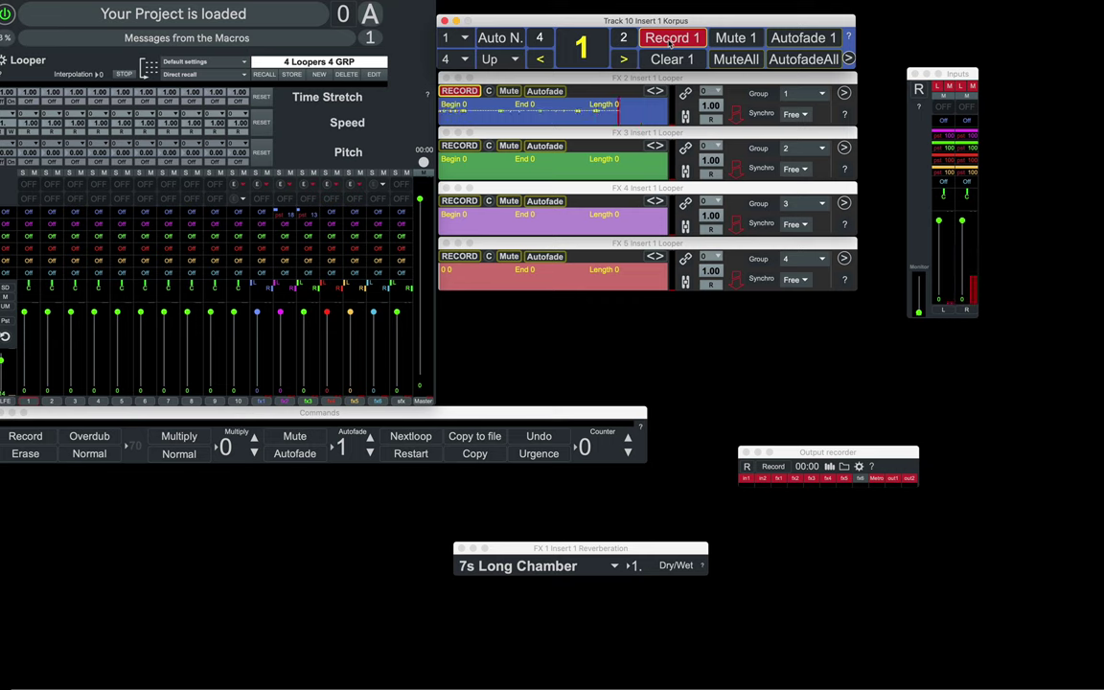
pyautogui.click(669, 39)
pyautogui.click(671, 60)
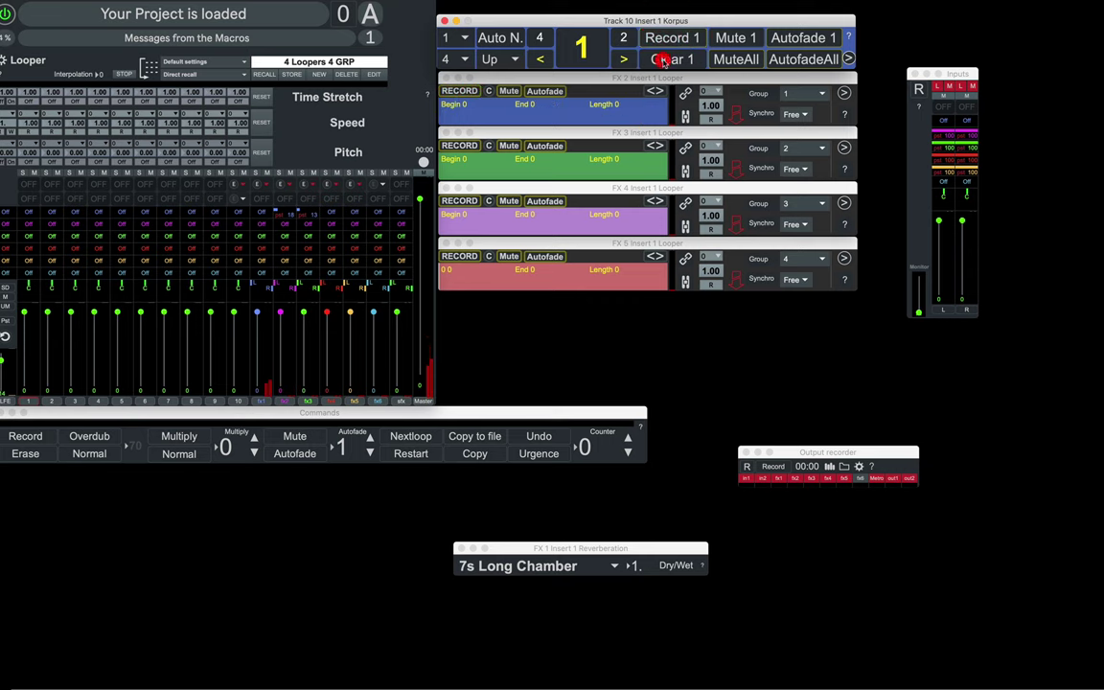
# - Assign the FX 3 and FX 4 loopers to group 1
pyautogui.click(796, 150)
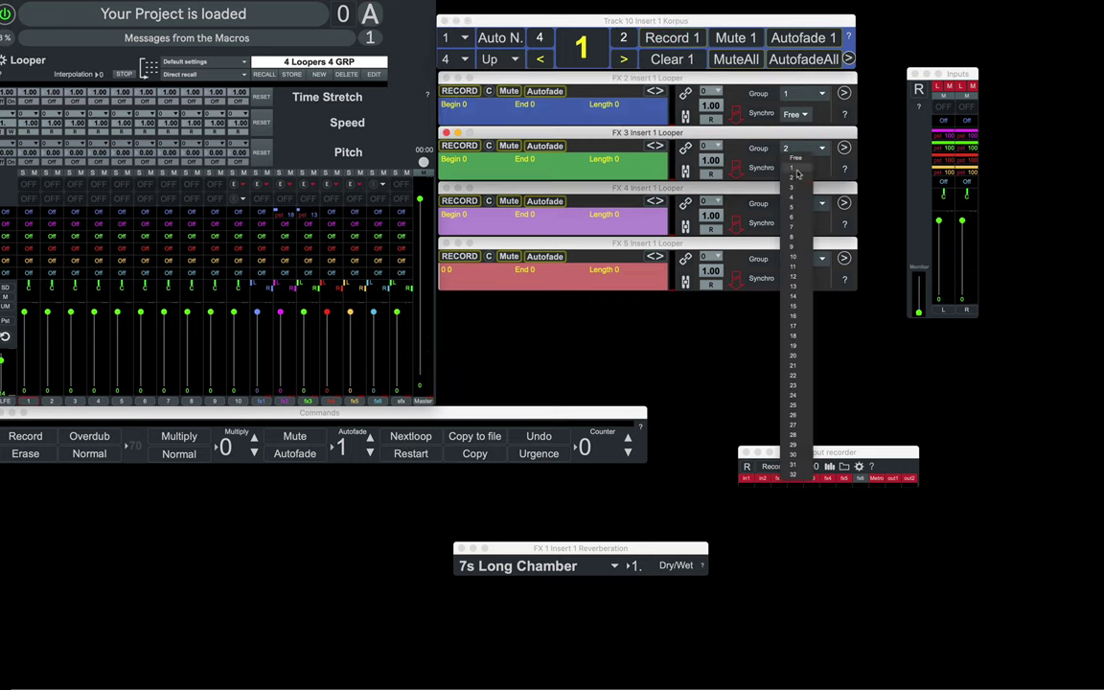
pyautogui.click(795, 172)
pyautogui.click(794, 203)
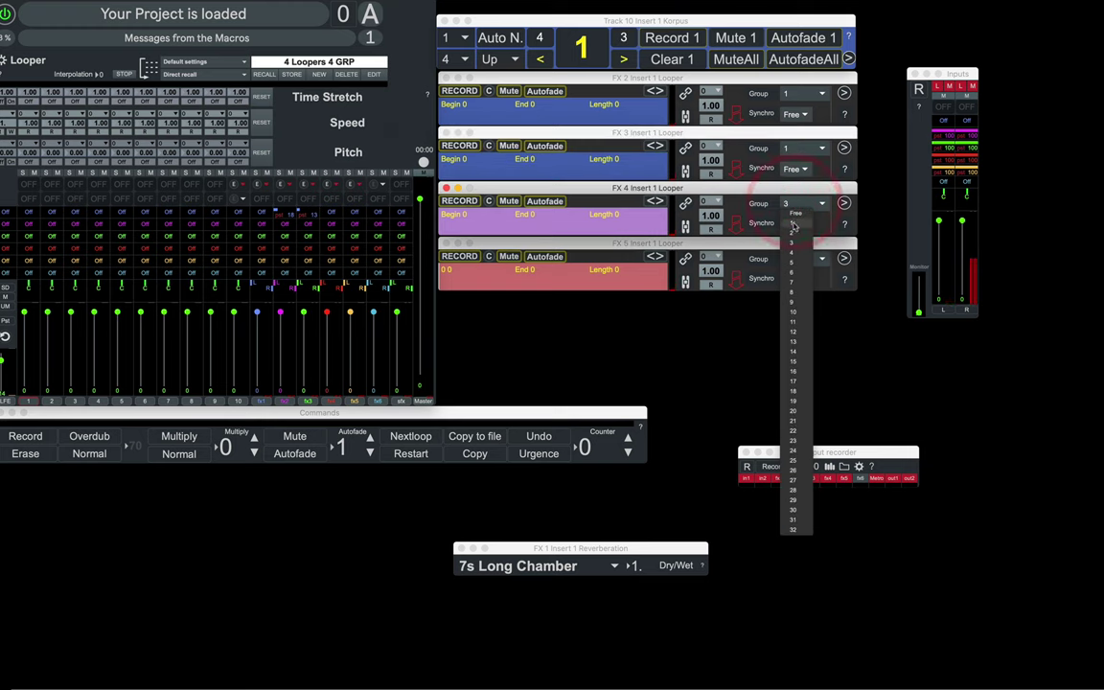
pyautogui.click(794, 225)
# - Record a test loop simultaneously in the three group 1 loopers from Korpus and clear them
pyautogui.click(676, 38)
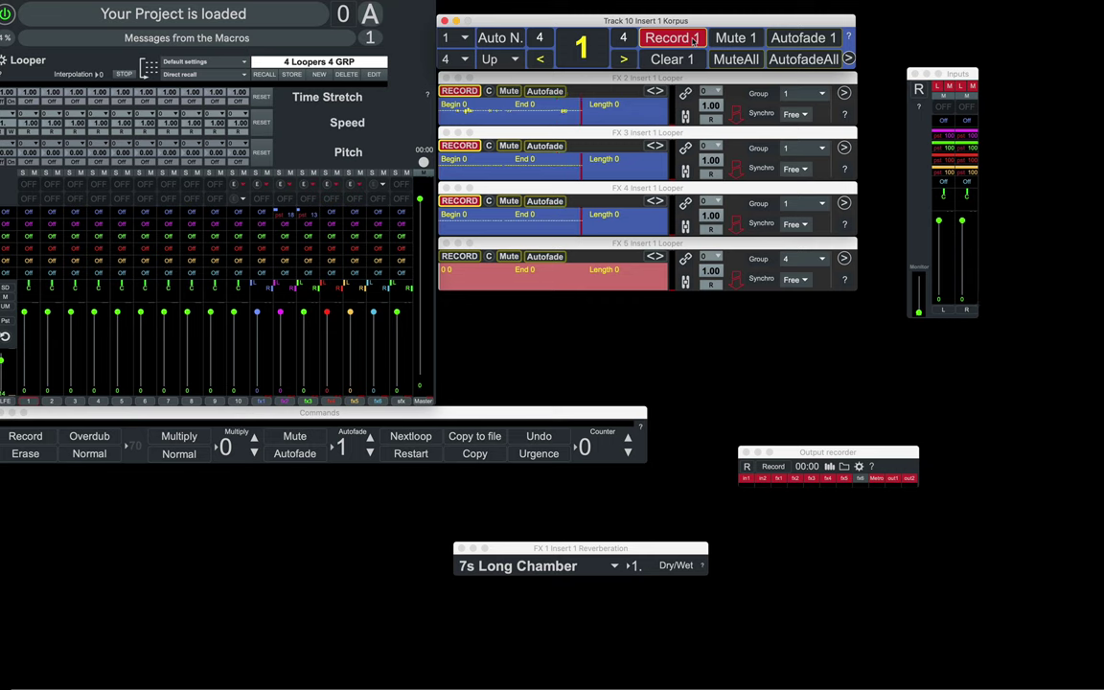
pyautogui.click(693, 41)
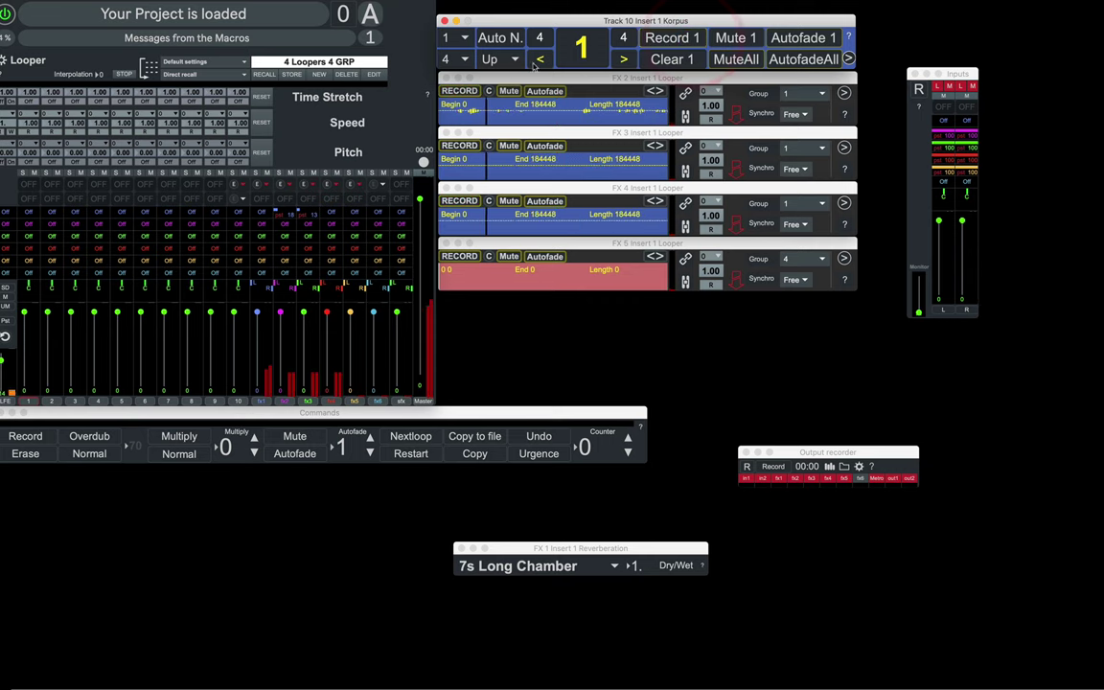
pyautogui.click(666, 59)
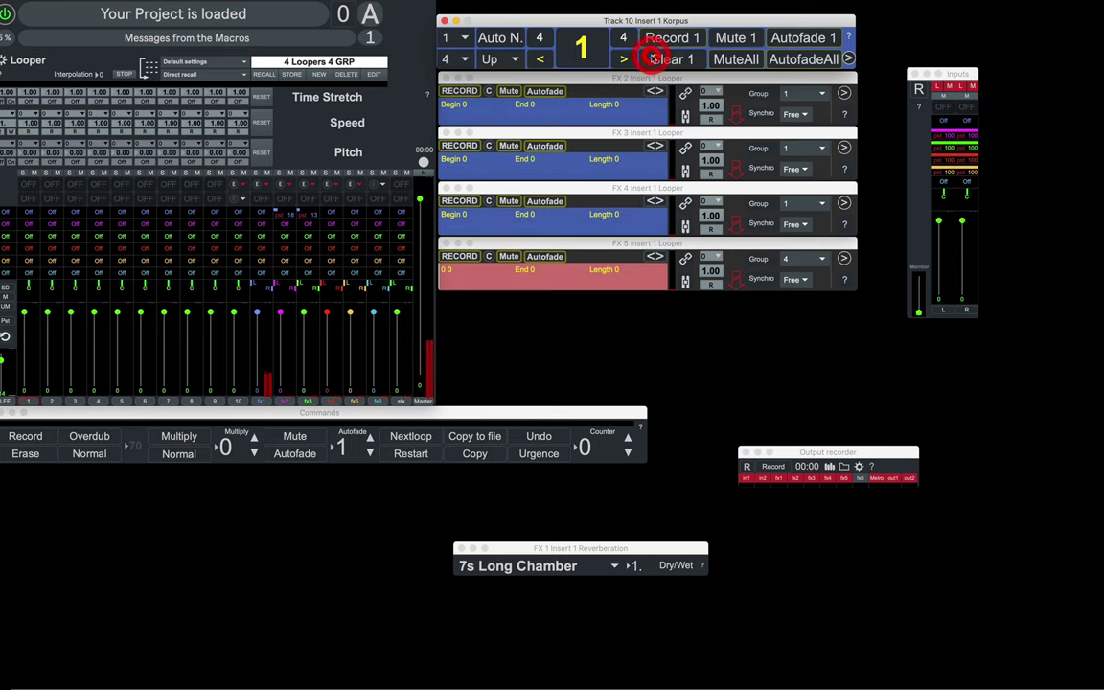
# - Assign the FX 3 looper to group 2 and the FX 4 looper to group 3
pyautogui.click(792, 151)
pyautogui.click(794, 177)
pyautogui.click(793, 204)
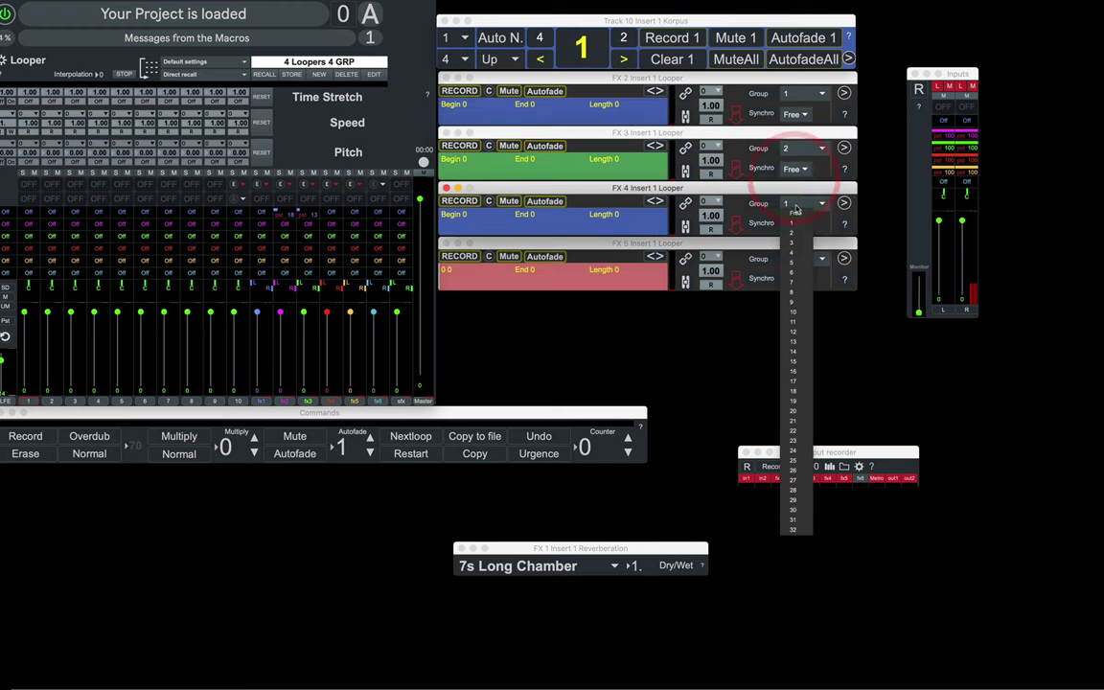
pyautogui.click(791, 241)
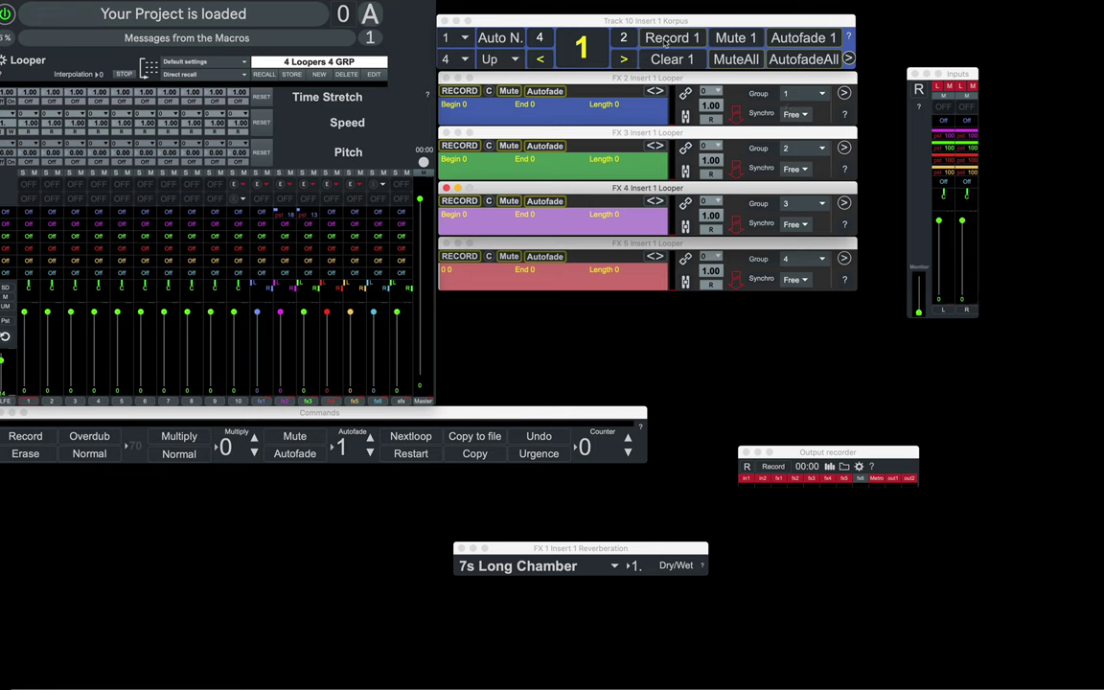
# - Record a loop in group 1, advance Korpus to record group 2, and lower the Master fader to -64
pyautogui.click(665, 40)
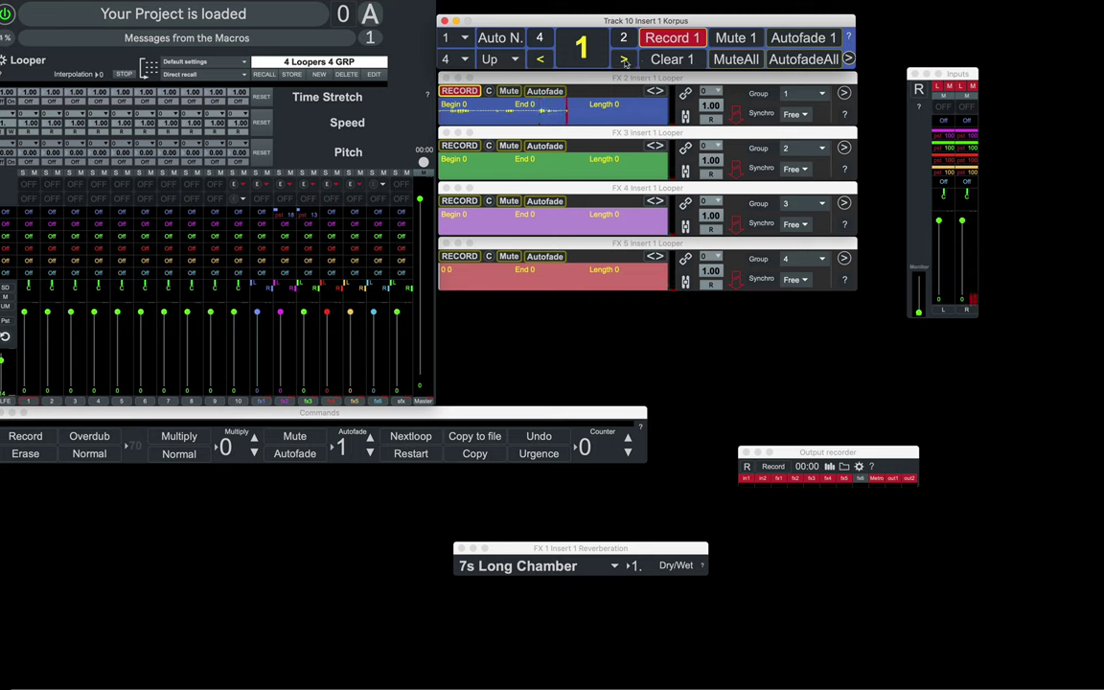
pyautogui.click(624, 60)
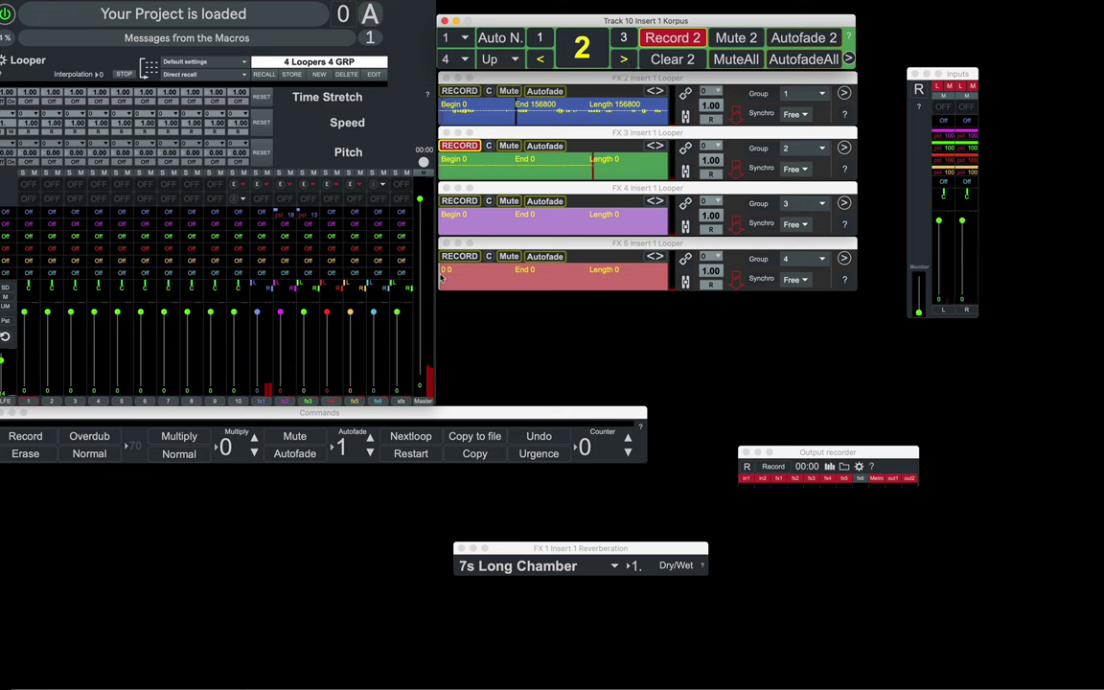
pyautogui.moveTo(418, 199); pyautogui.dragTo(419, 345)
pyautogui.click(419, 345)
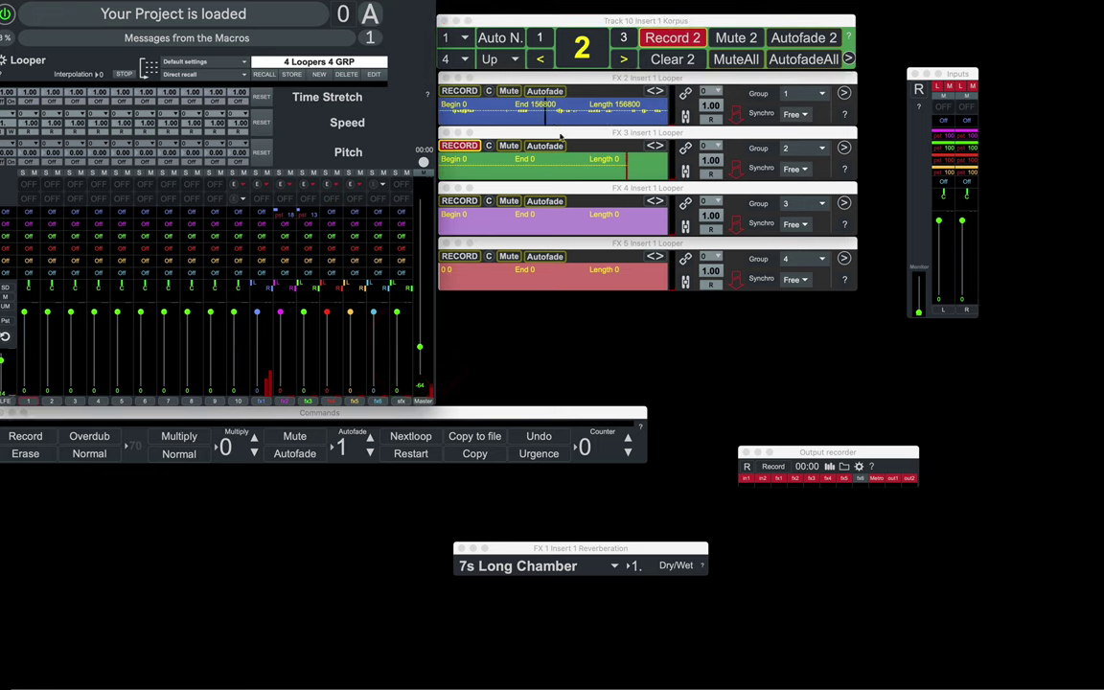
# - Advance the Korpus recording to group 3 and step back to group 2 to record there again
pyautogui.click(626, 60)
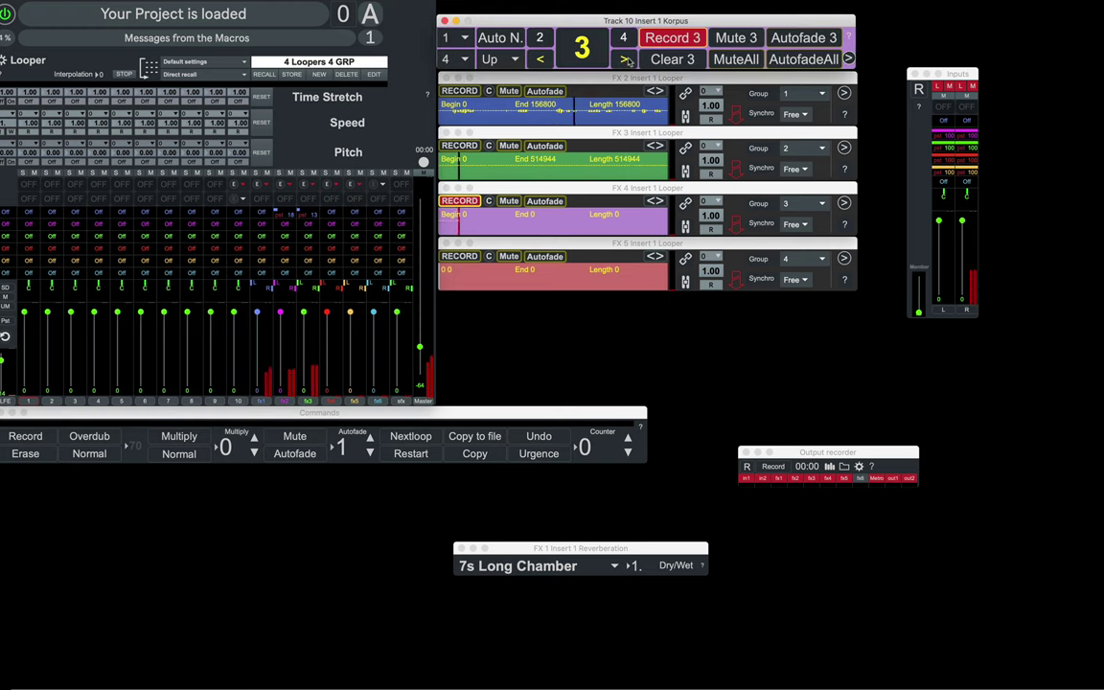
pyautogui.click(541, 59)
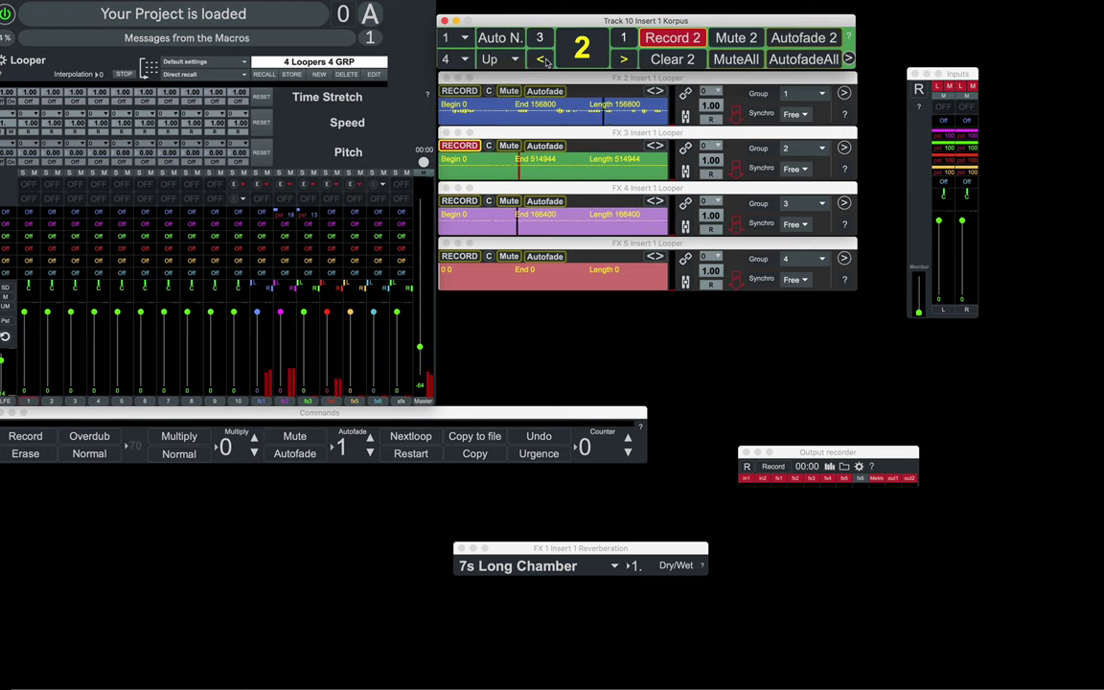
# - Step the Korpus recording backward through groups 1, 4 and 3, and clear all four loopers
pyautogui.click(542, 60)
pyautogui.click(542, 60)
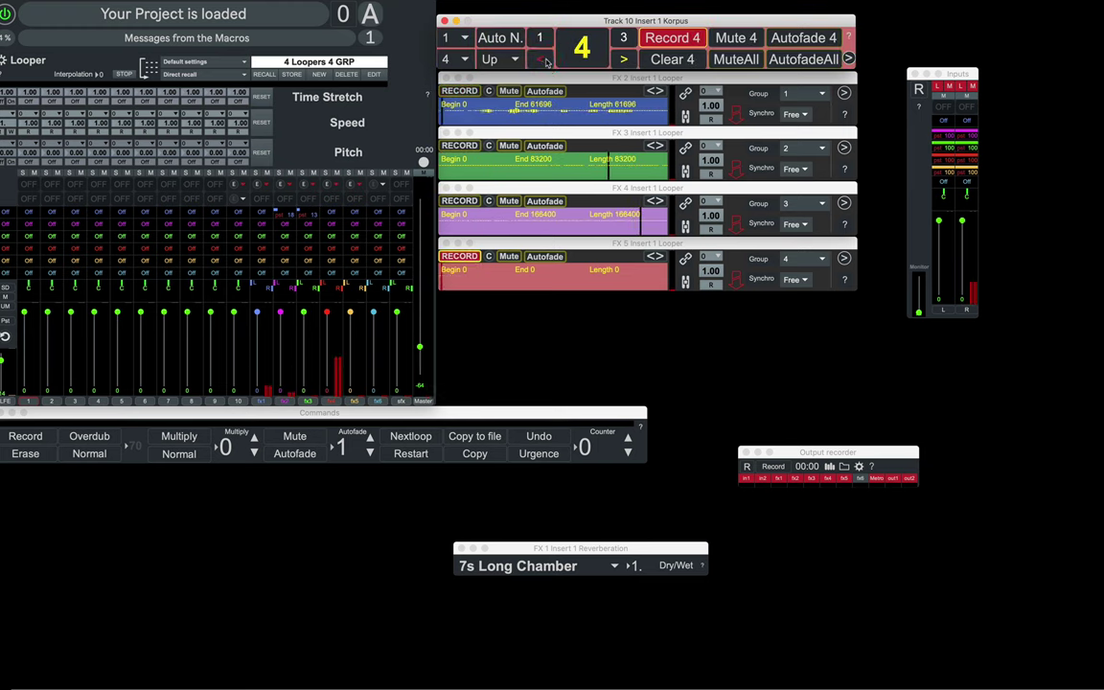
pyautogui.click(543, 59)
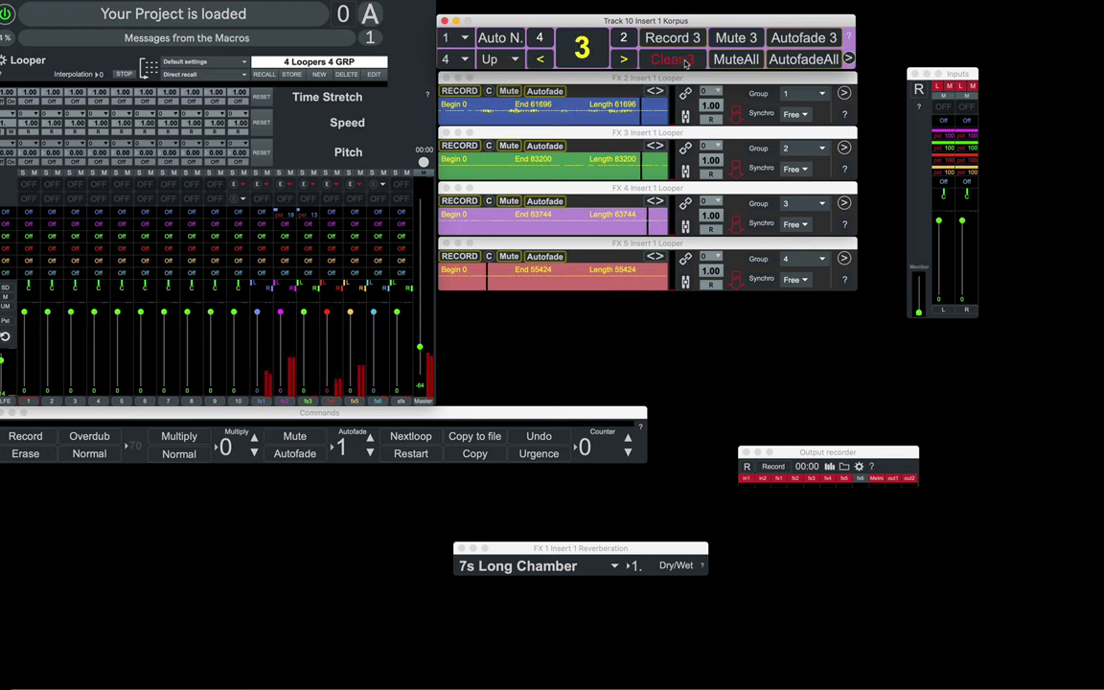
pyautogui.click(672, 59)
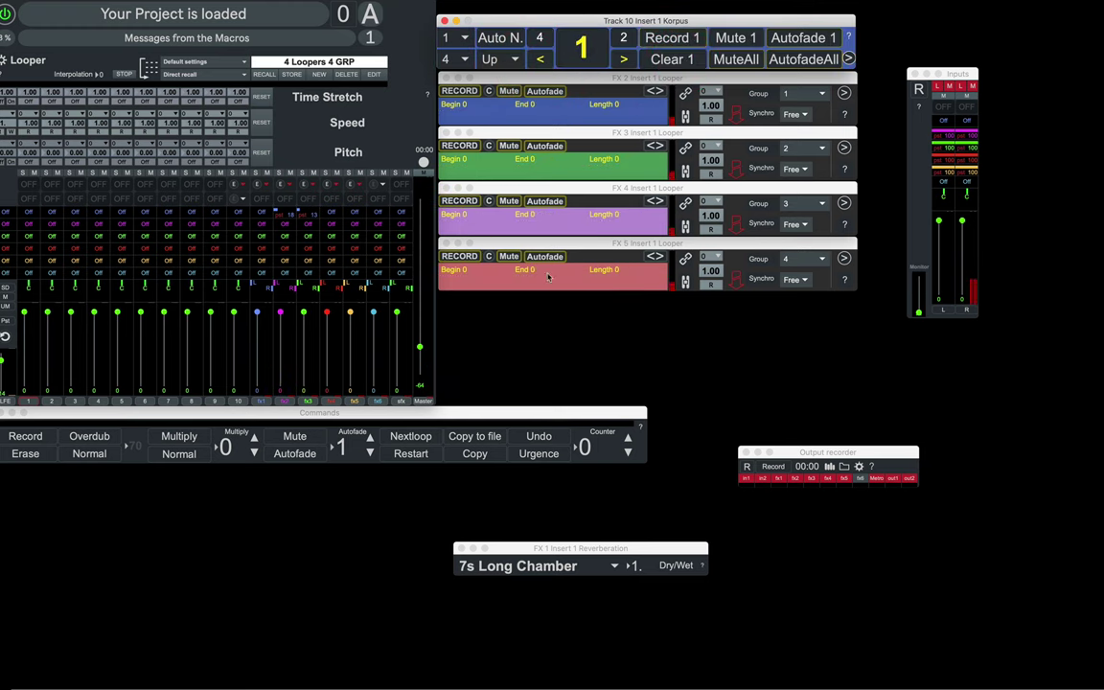
# - Record a short loop in group 1 from Korpus and clear it
pyautogui.click(665, 37)
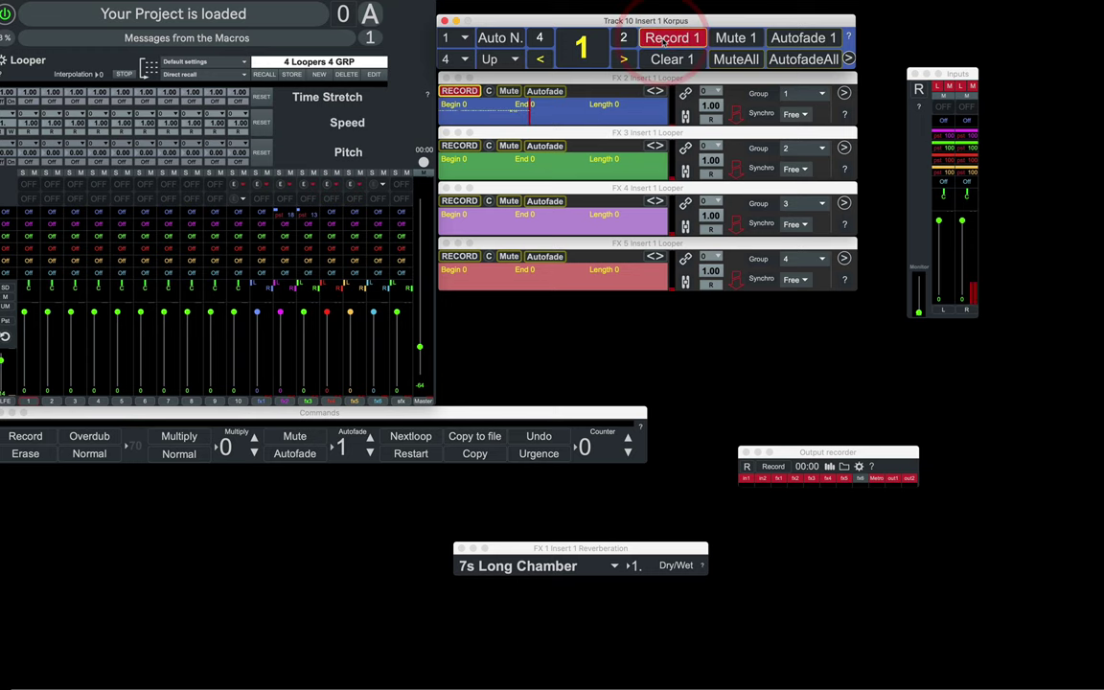
pyautogui.click(668, 37)
pyautogui.click(668, 59)
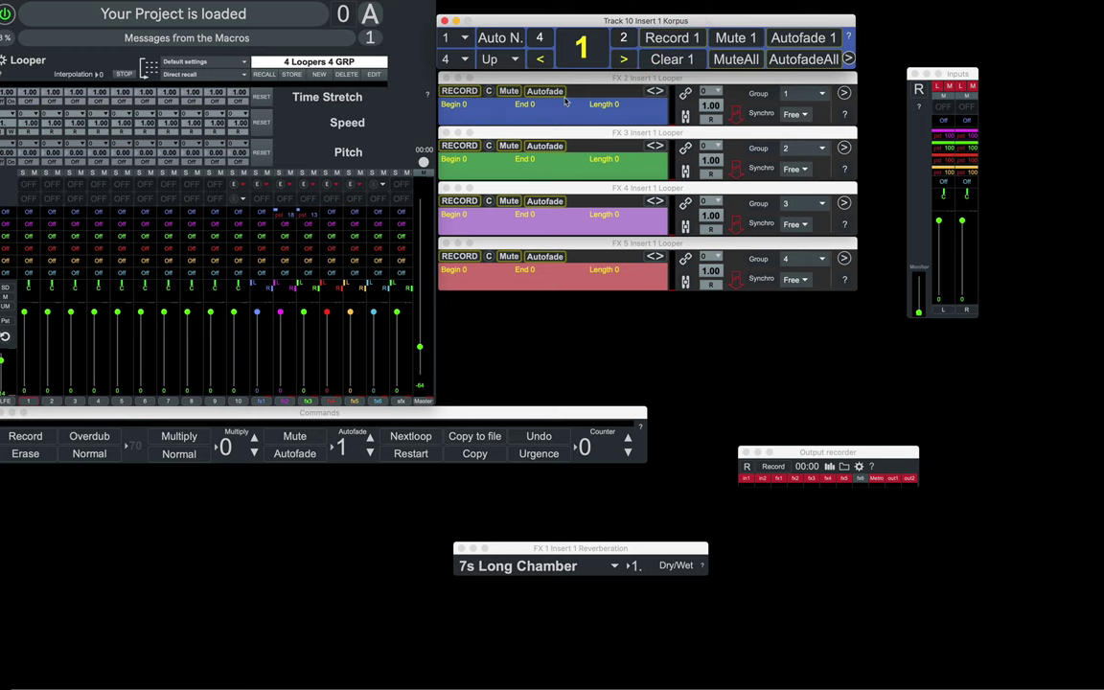
# - Shift the Reverberation, Korpus and four Looper windows upward, keeping the Korpus and Looper windows stacked in order
pyautogui.moveTo(581, 548); pyautogui.dragTo(569, 484)
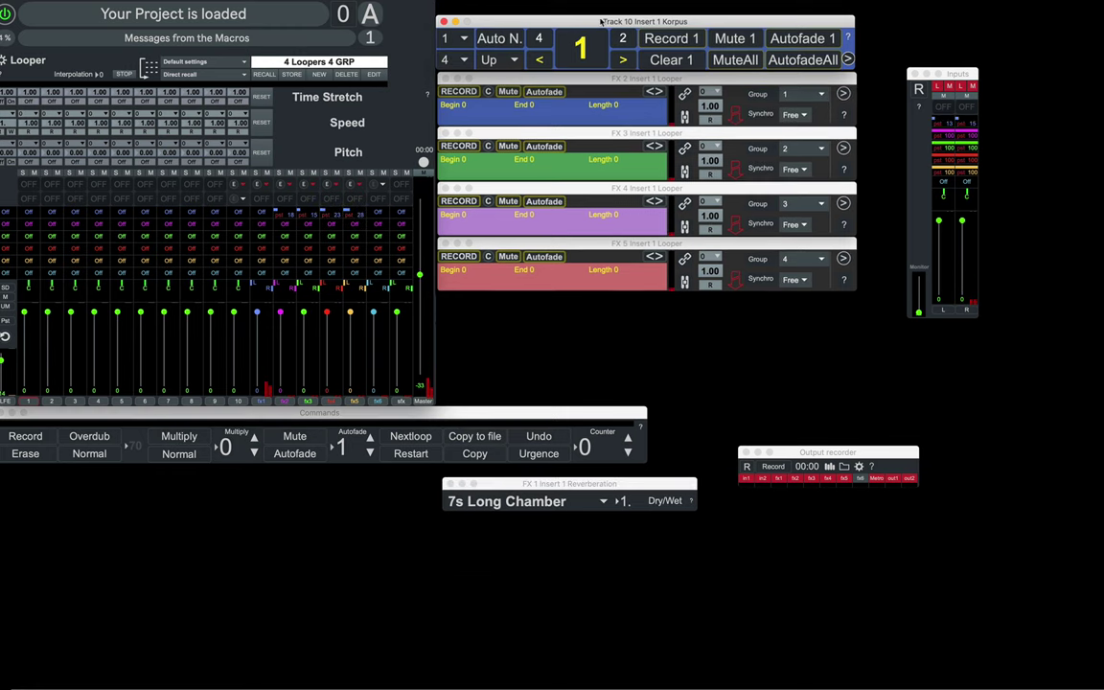
pyautogui.moveTo(601, 21); pyautogui.dragTo(601, 1)
pyautogui.moveTo(601, 79); pyautogui.dragTo(601, 49)
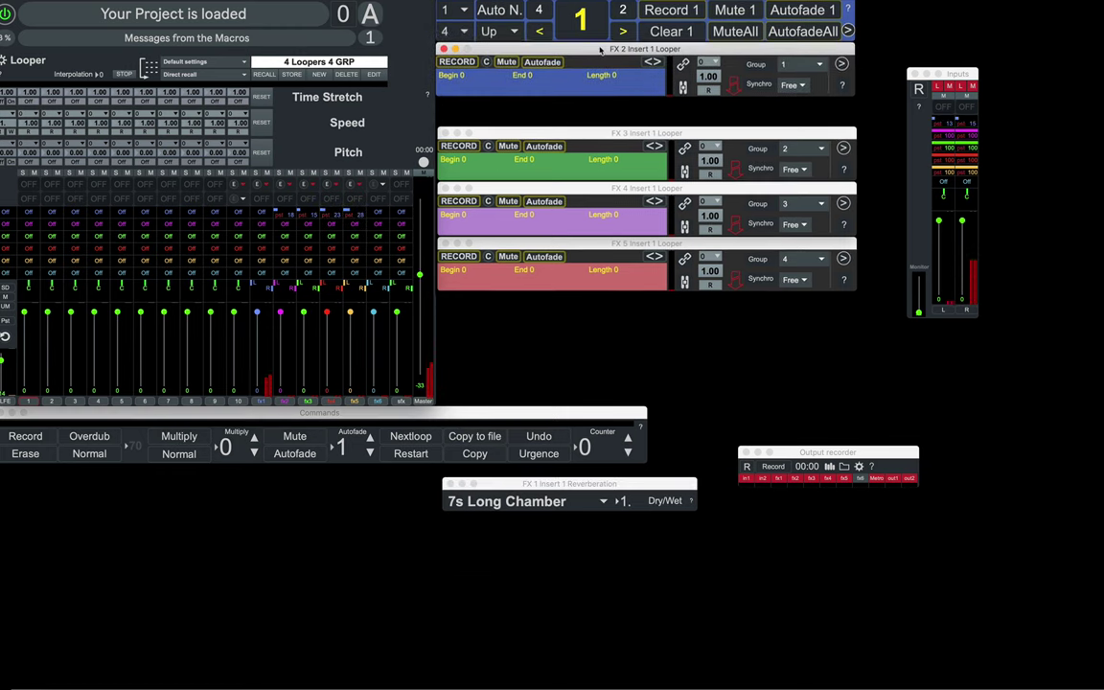
pyautogui.moveTo(600, 132); pyautogui.dragTo(600, 103)
pyautogui.moveTo(596, 188); pyautogui.dragTo(595, 157)
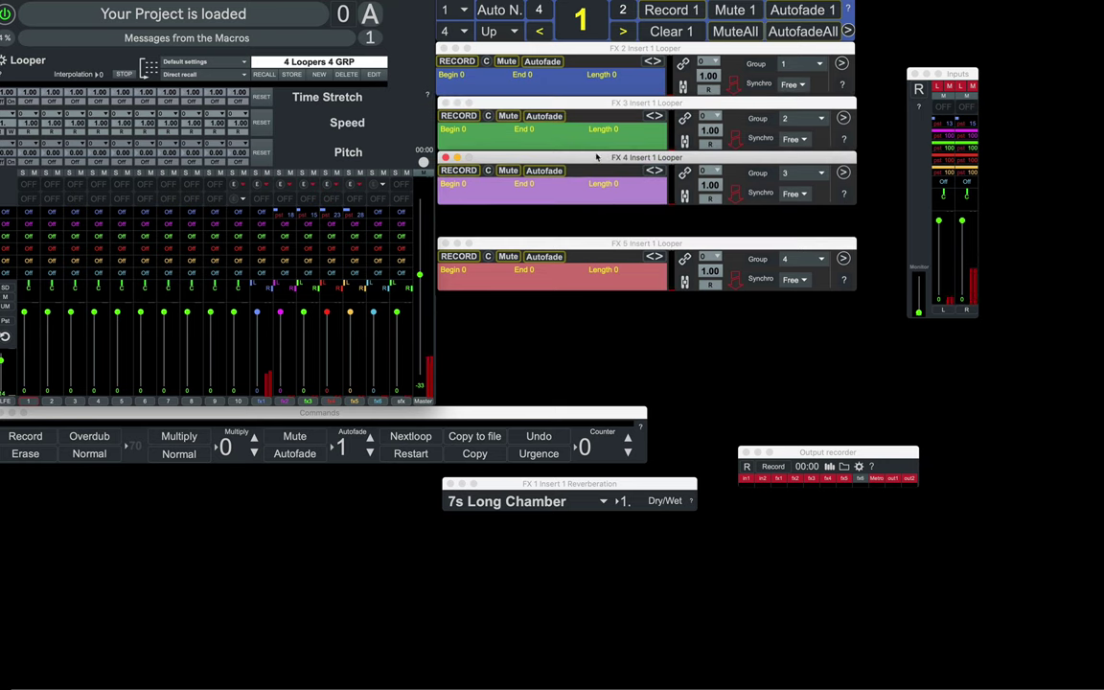
pyautogui.moveTo(596, 243); pyautogui.dragTo(596, 212)
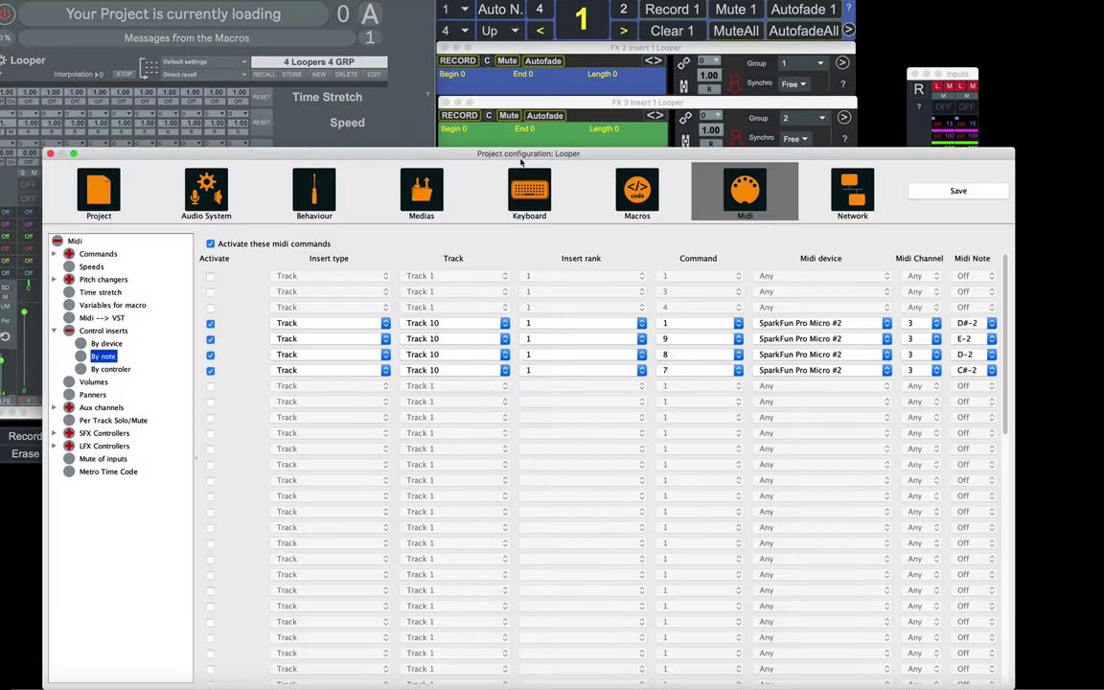
# - Look up the MIDI command ids for Korpus in its controller documentation and close the documentation
pyautogui.moveTo(522, 162); pyautogui.dragTo(524, 49)
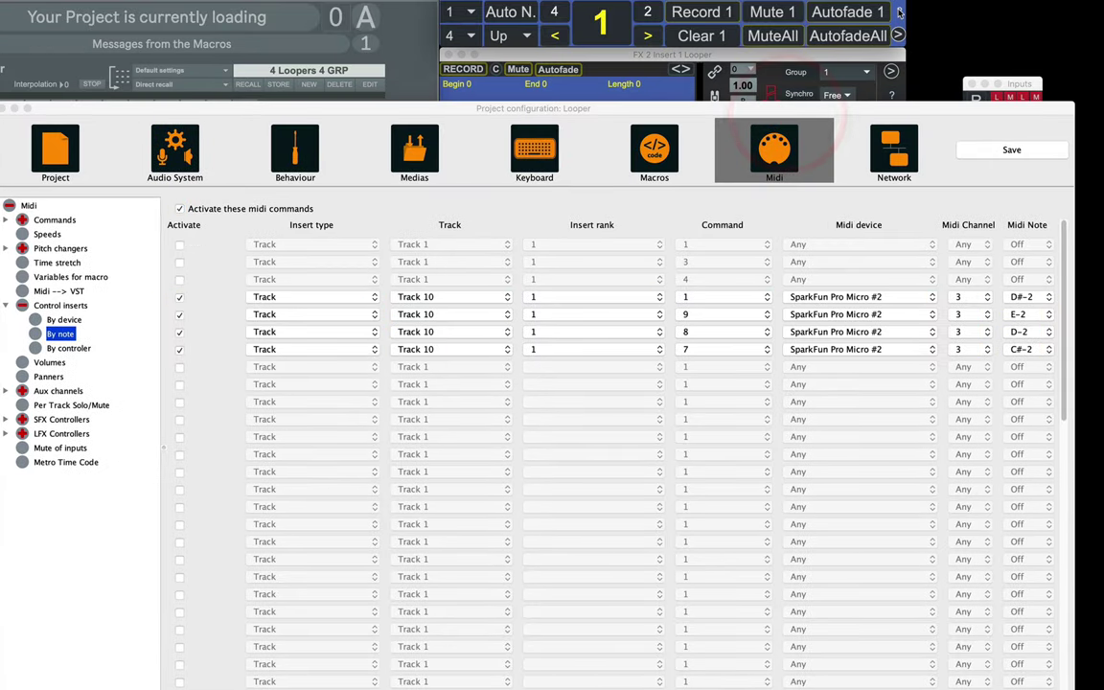
pyautogui.click(898, 9)
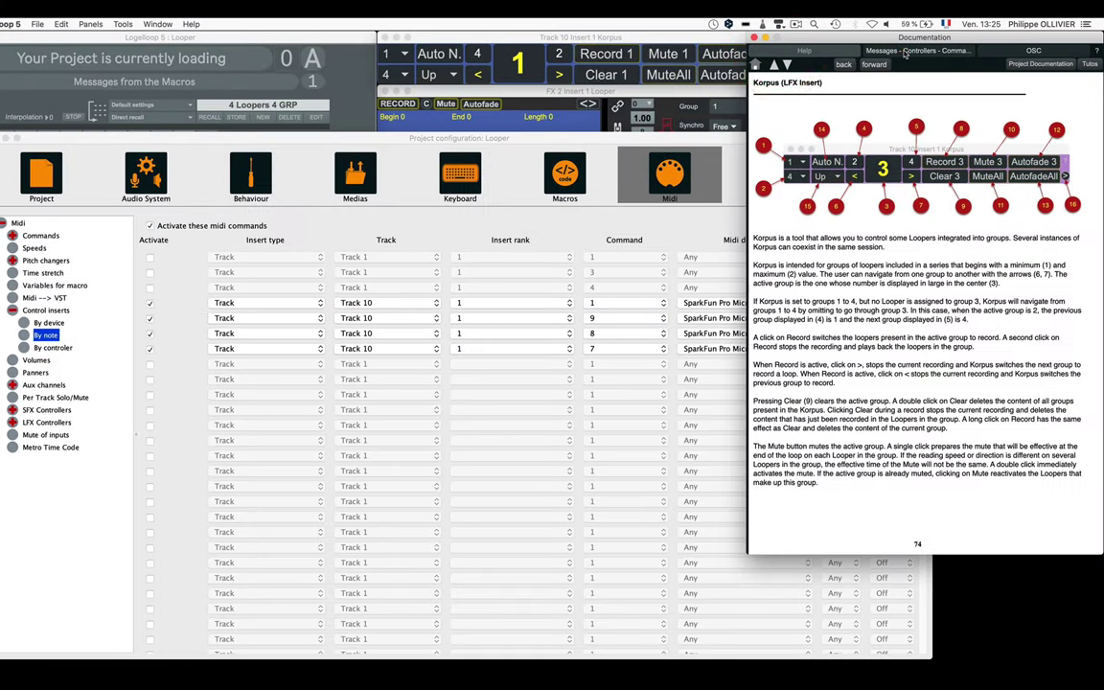
pyautogui.click(937, 50)
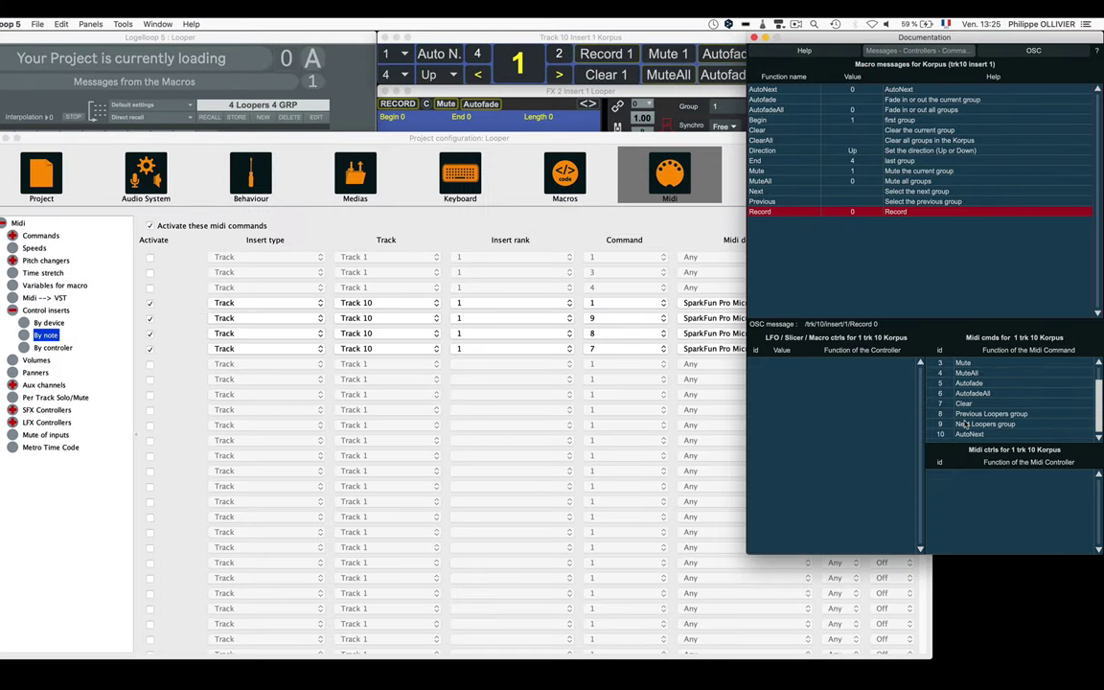
pyautogui.scroll(-1, 973, 388)
pyautogui.click(755, 38)
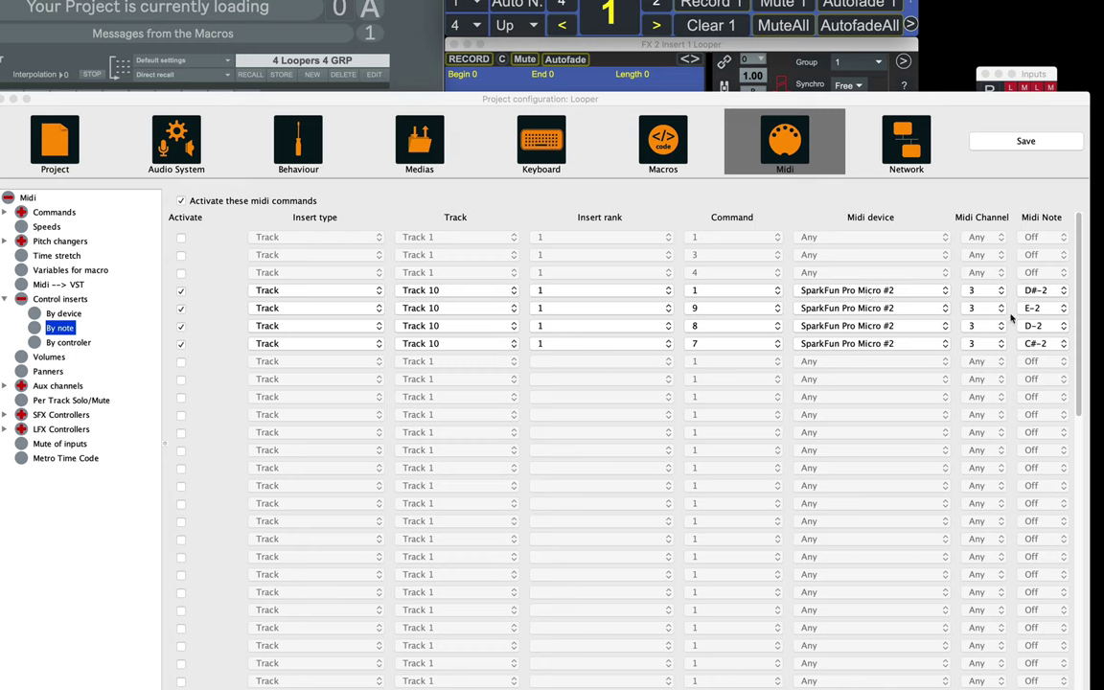
# - Check the MIDI note choices for Korpus command 1, keep D#-2, and save the project configuration
pyautogui.click(1061, 296)
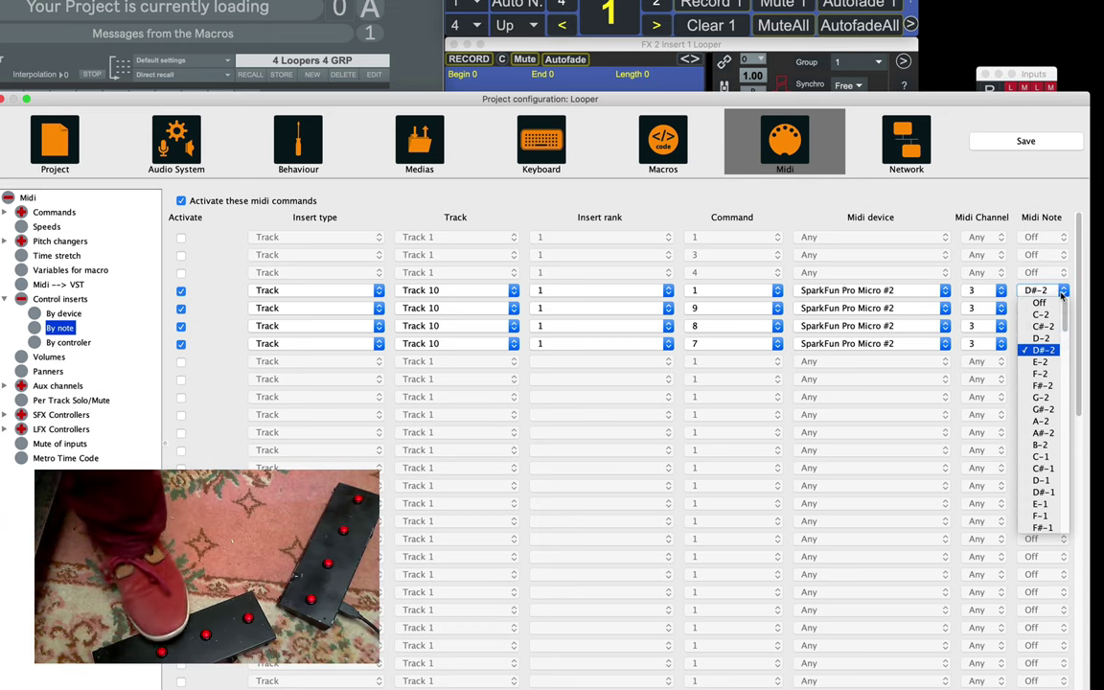
pyautogui.press('Escape')
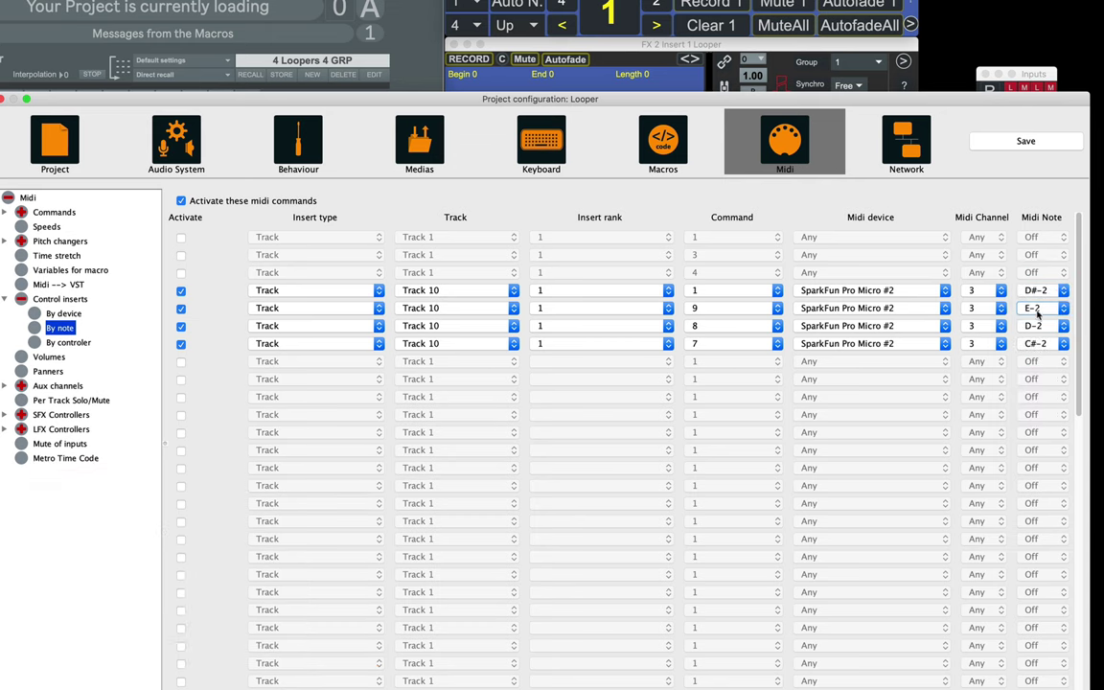
pyautogui.click(1053, 143)
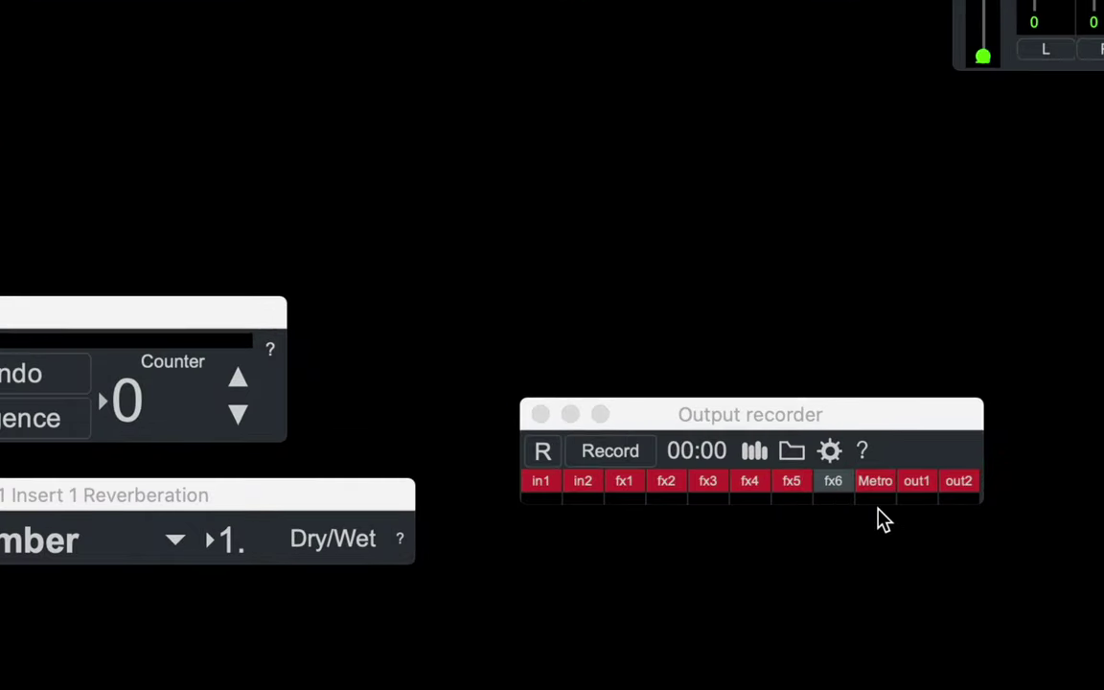
# - Exclude Metro from the output recorder and store a new preset named 4 Loopers 4 GRP 1 Korpus
pyautogui.click(872, 492)
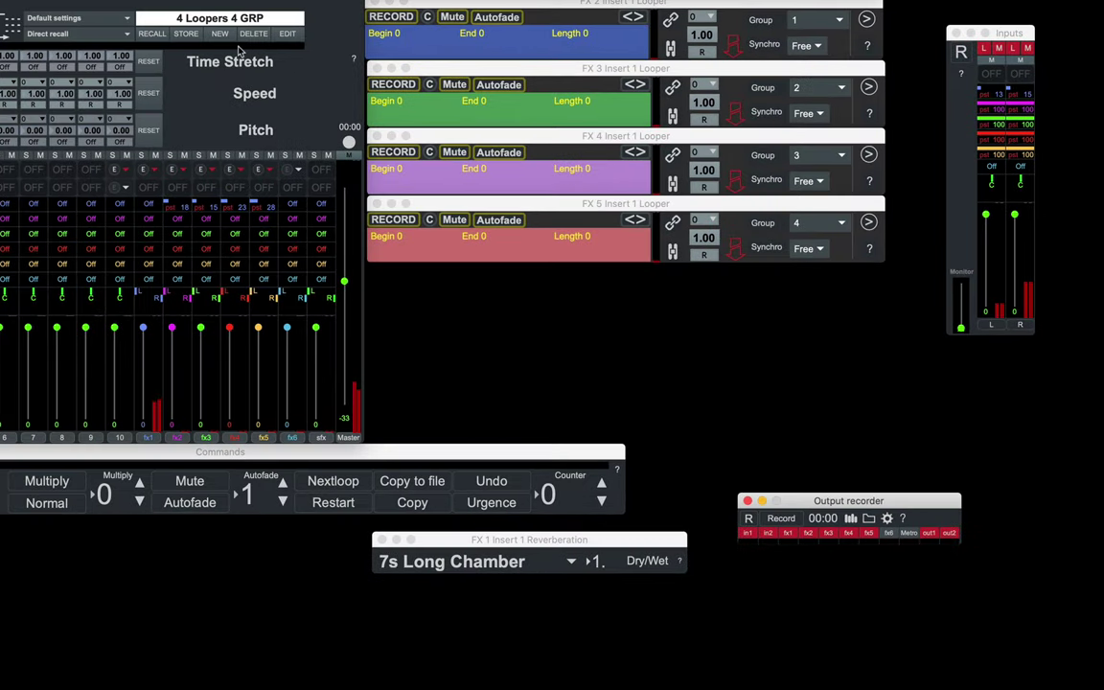
pyautogui.click(219, 34)
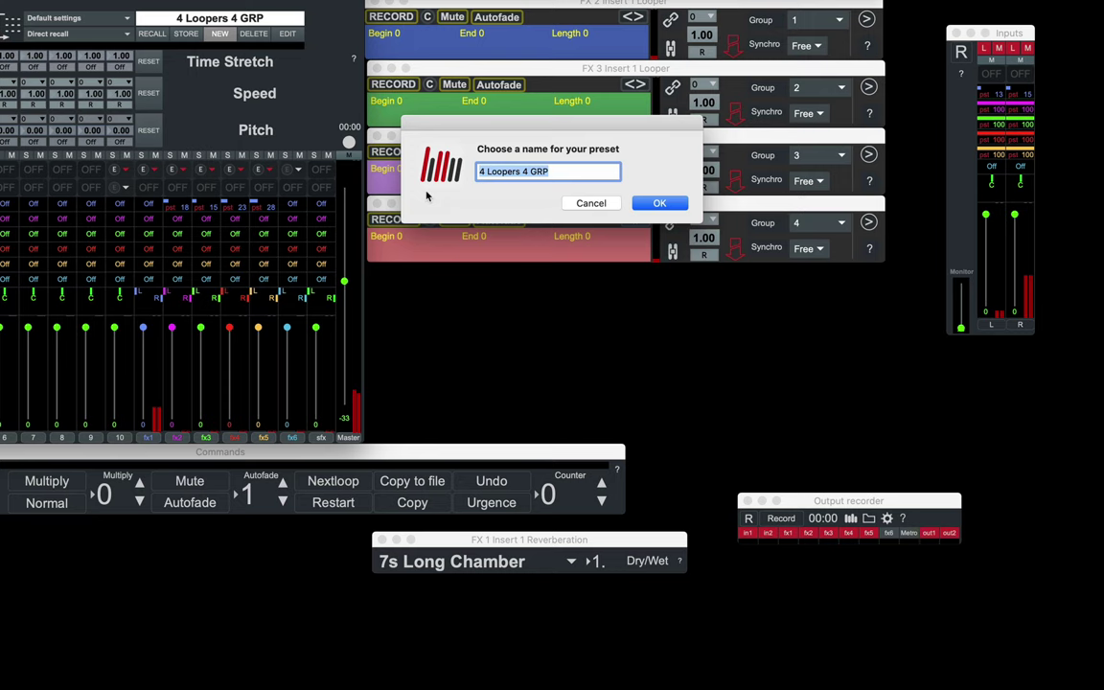
pyautogui.press('Right')
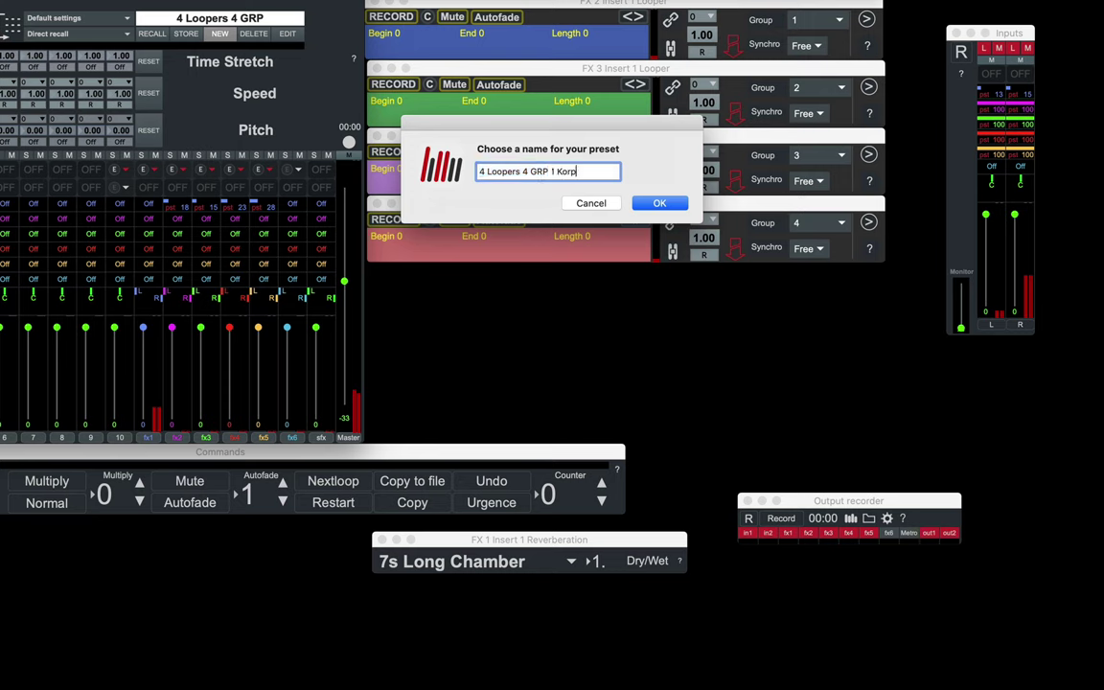
pyautogui.press('Return')
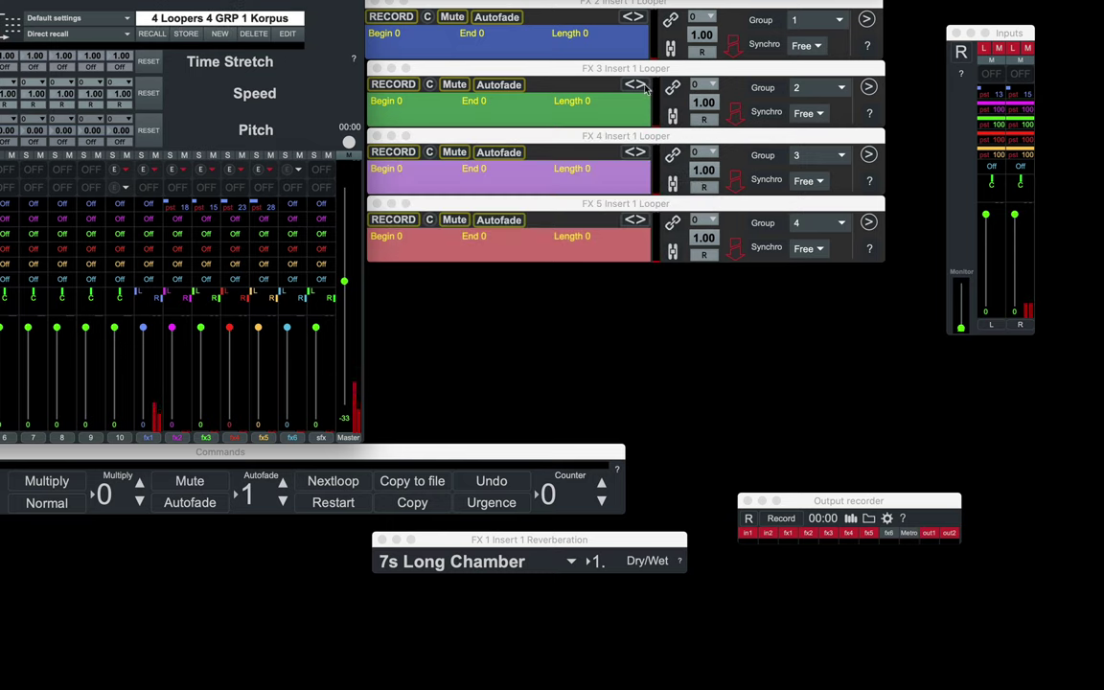
# - Start the output recording and narrow the stereo panning of tracks fx2, fx3, fx4 and fx5
pyautogui.click(349, 142)
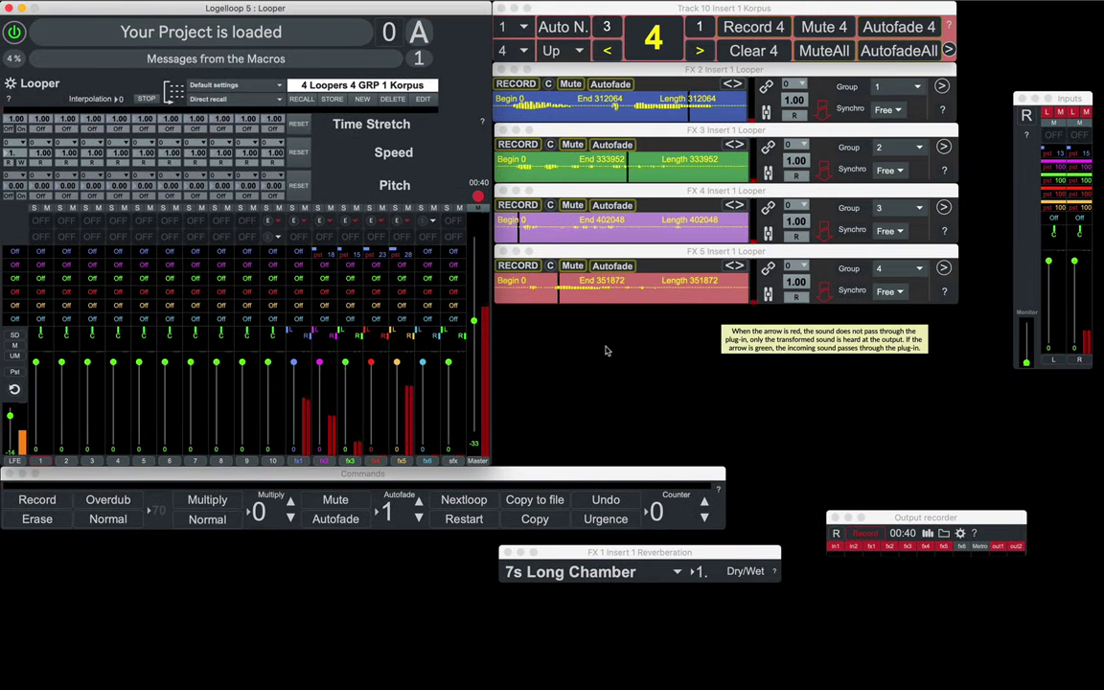
pyautogui.click(320, 337)
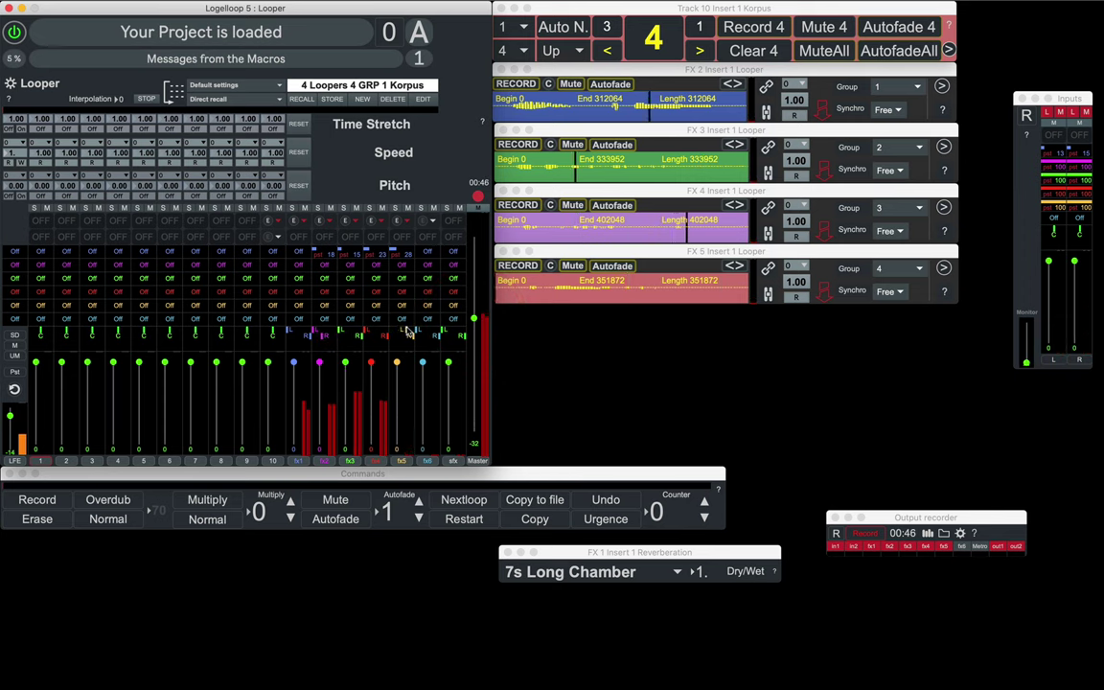
pyautogui.click(388, 336)
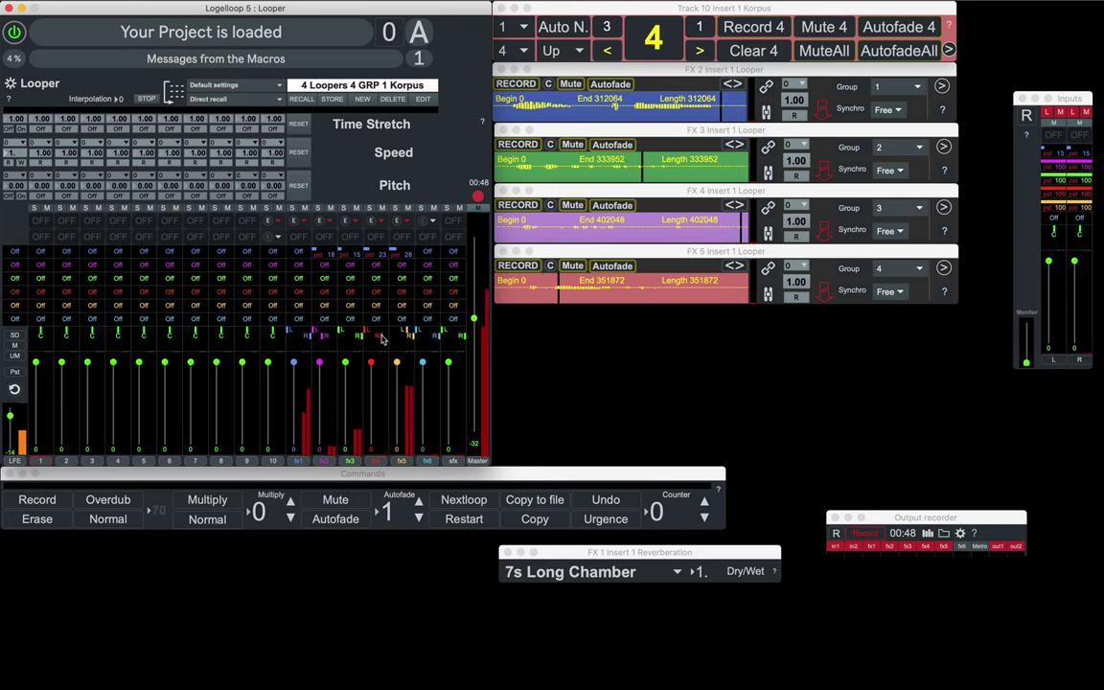
pyautogui.click(379, 334)
pyautogui.click(376, 332)
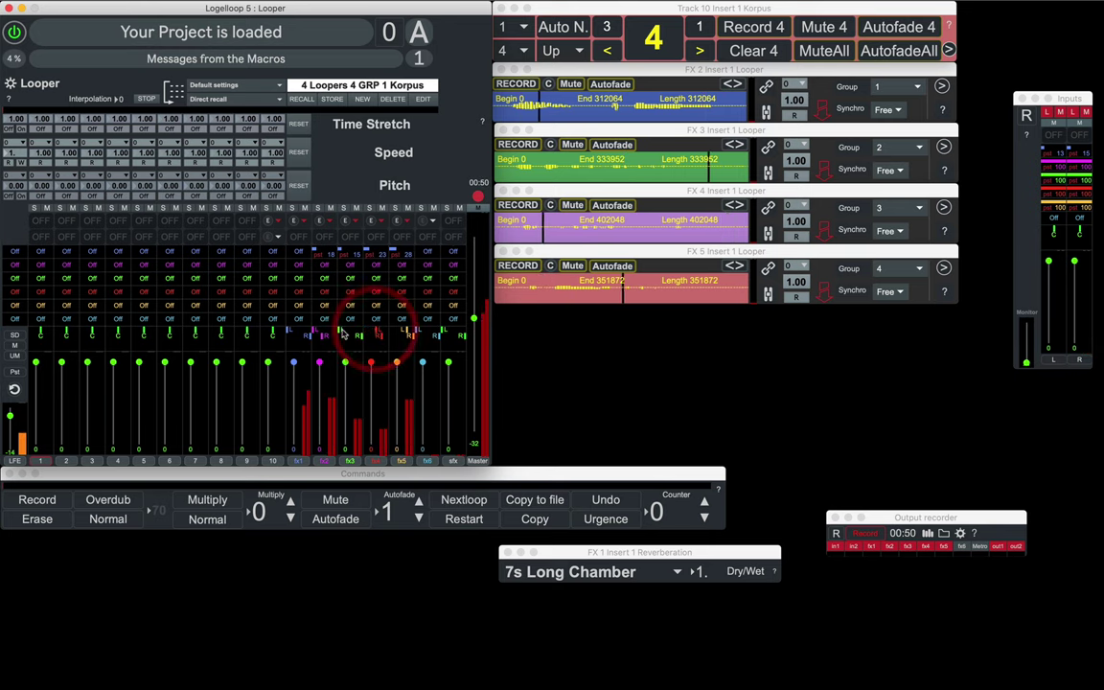
pyautogui.click(345, 331)
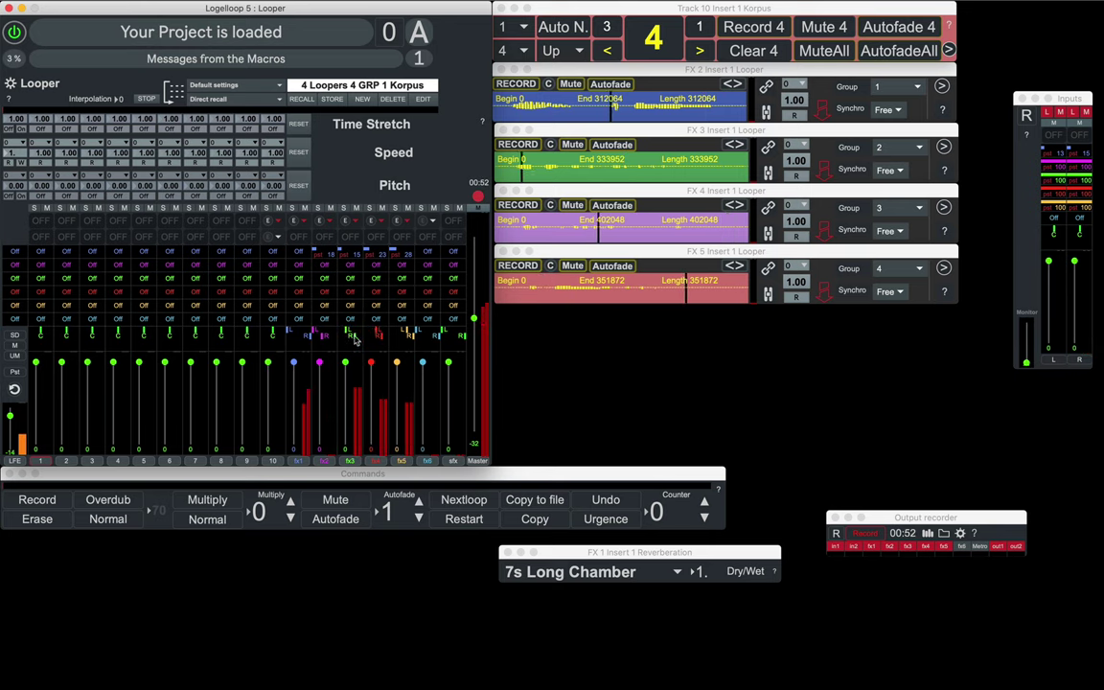
pyautogui.click(351, 336)
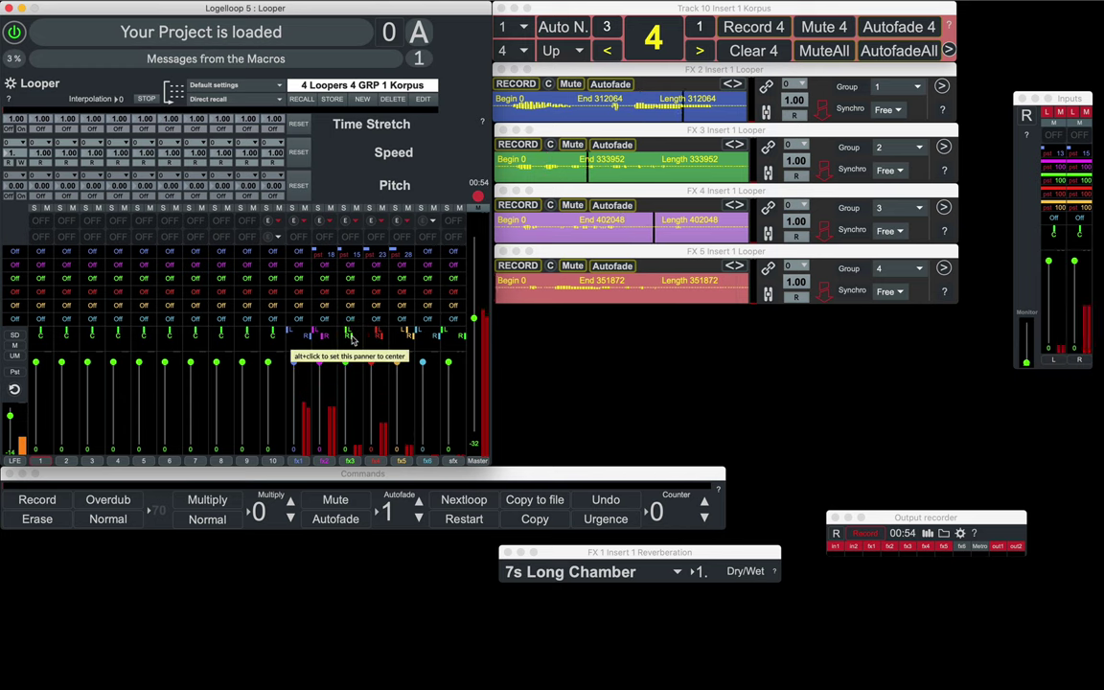
# - Mute and unmute all looper groups from Korpus, and fade them all out with AutofadeAll
pyautogui.click(845, 58)
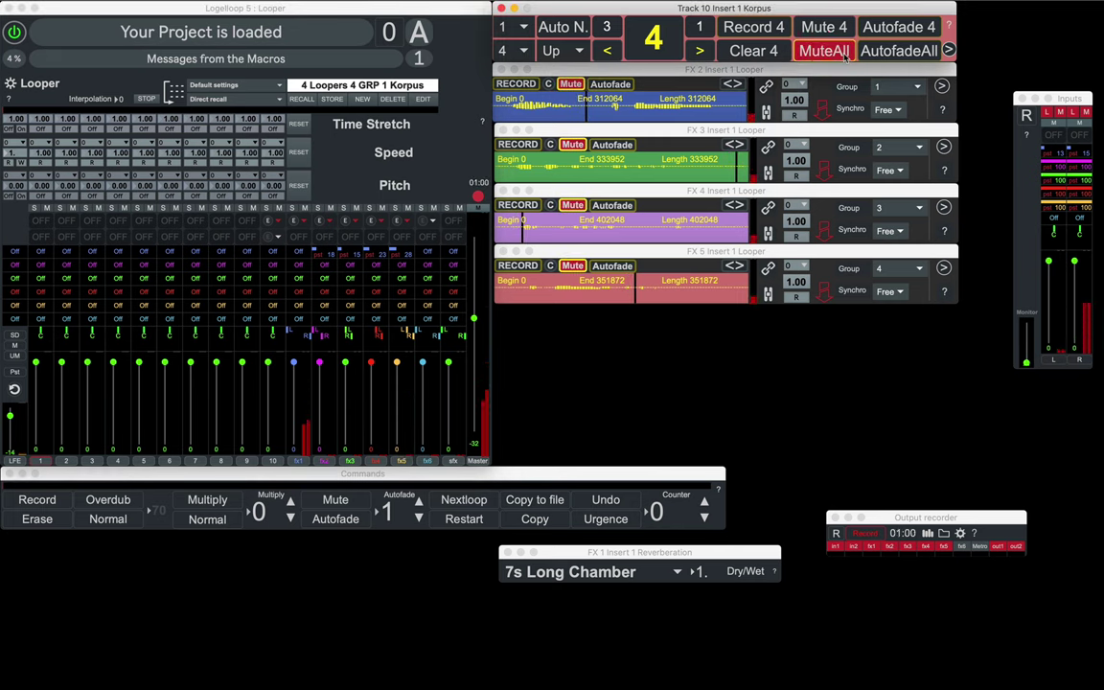
pyautogui.click(845, 57)
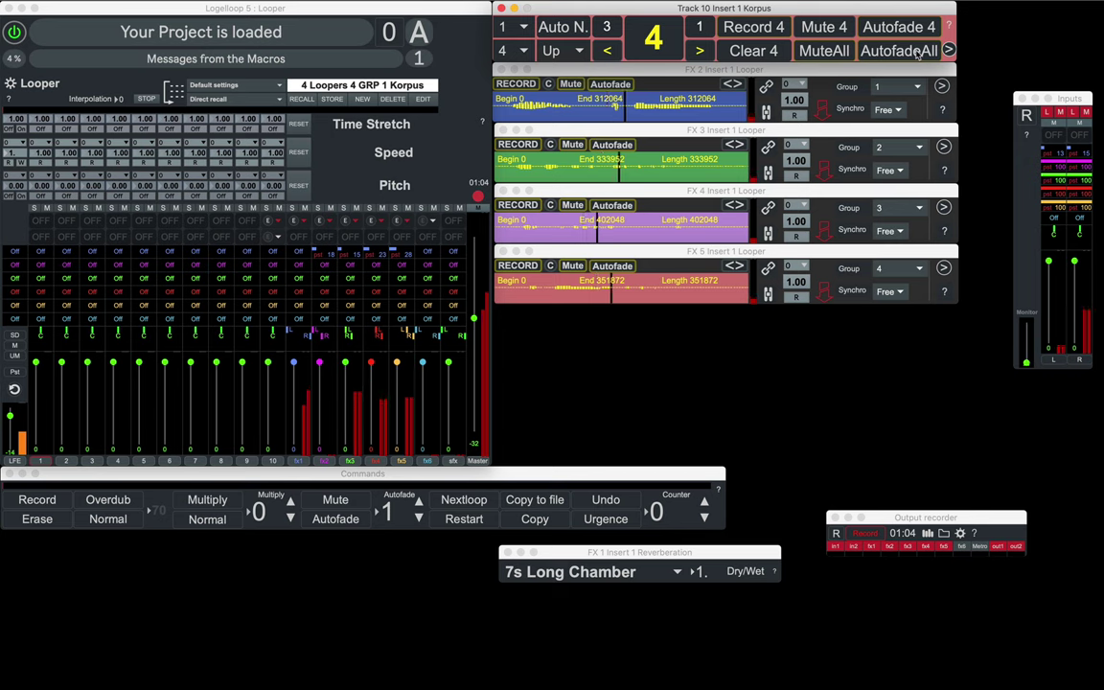
pyautogui.click(918, 53)
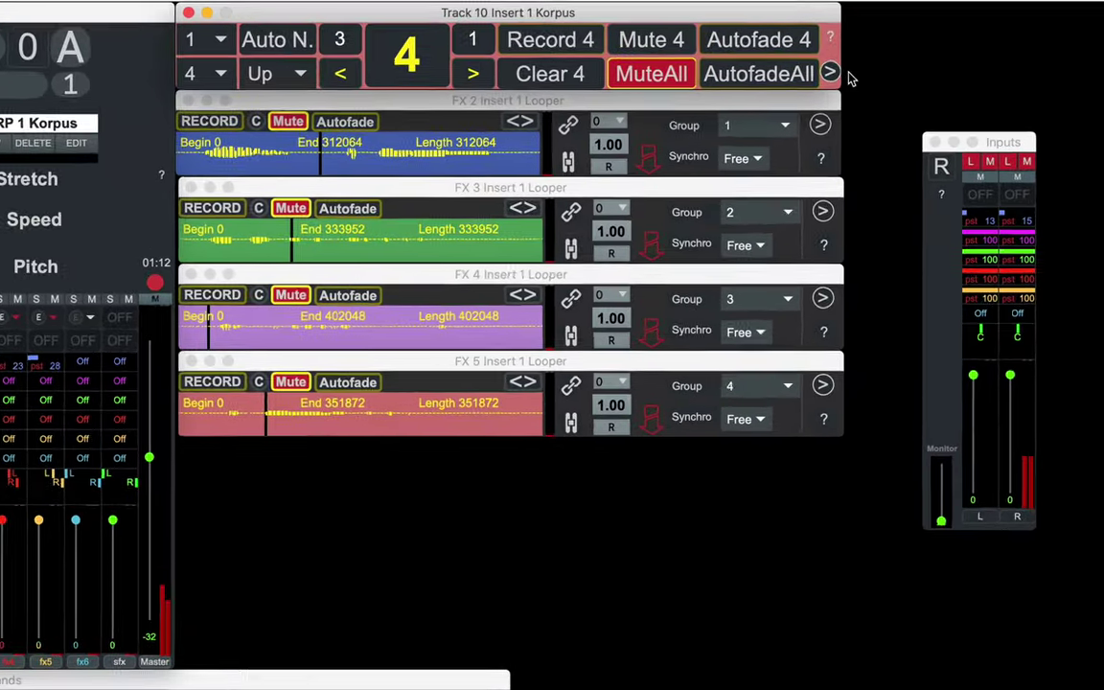
# - Set the Korpus fade length to 1000 for a simple click and 5000 for a double click
pyautogui.click(830, 73)
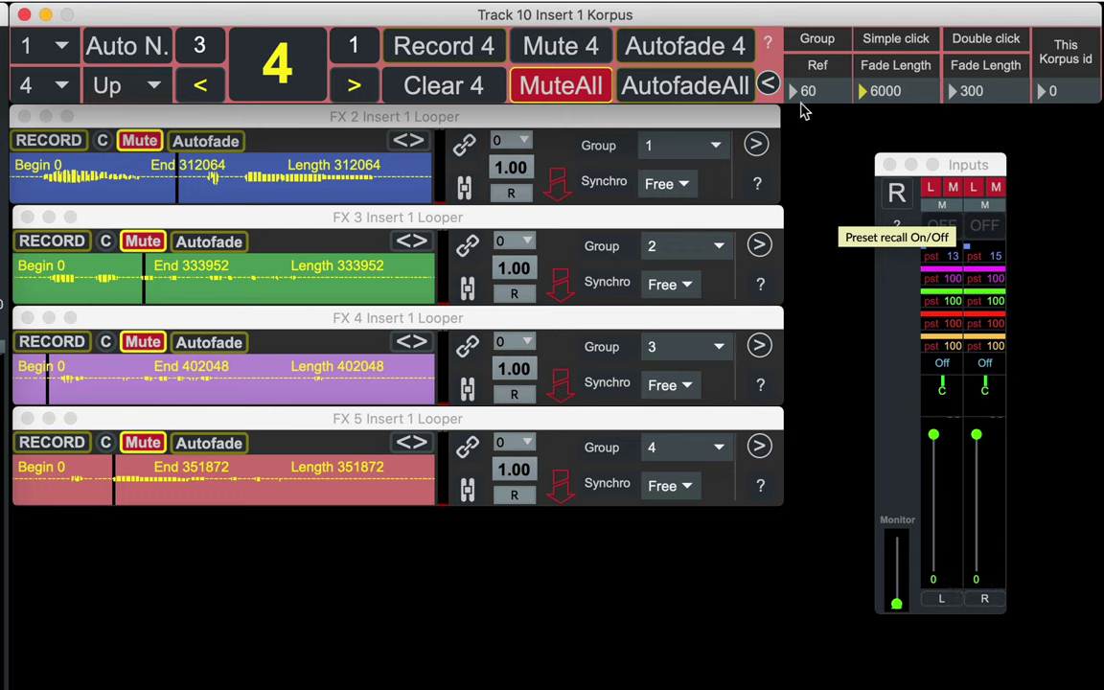
pyautogui.click(883, 93)
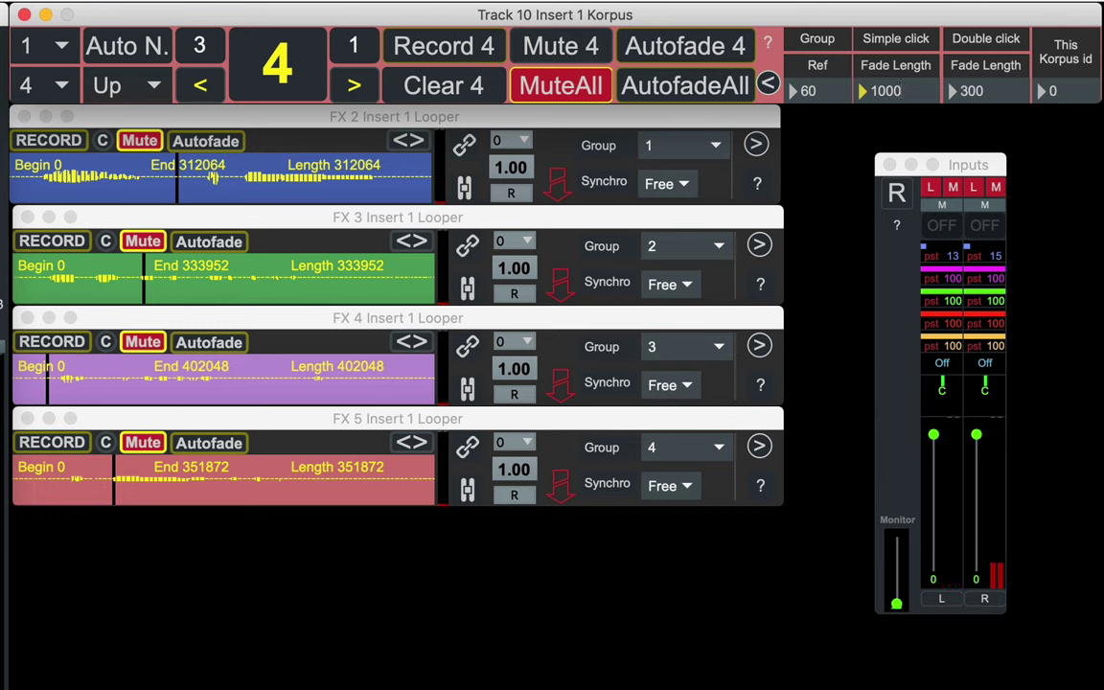
pyautogui.click(997, 100)
pyautogui.write('5')
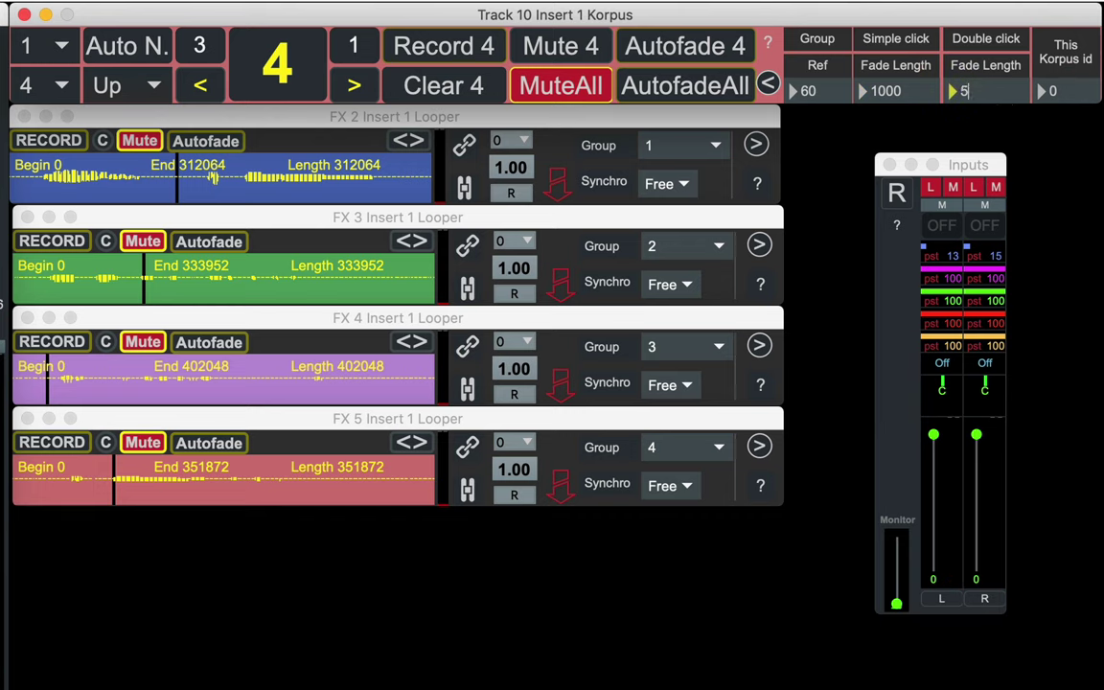
pyautogui.write('000')
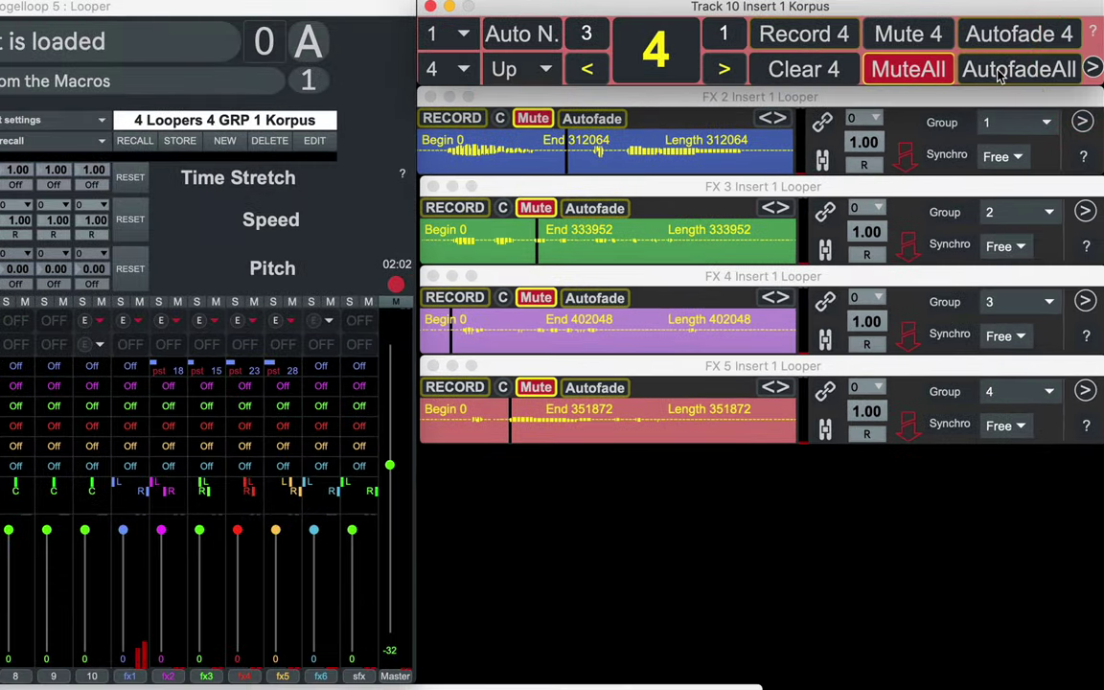
# - Fade all looper groups in and back out with AutofadeAll using the new fade lengths
pyautogui.click(999, 76)
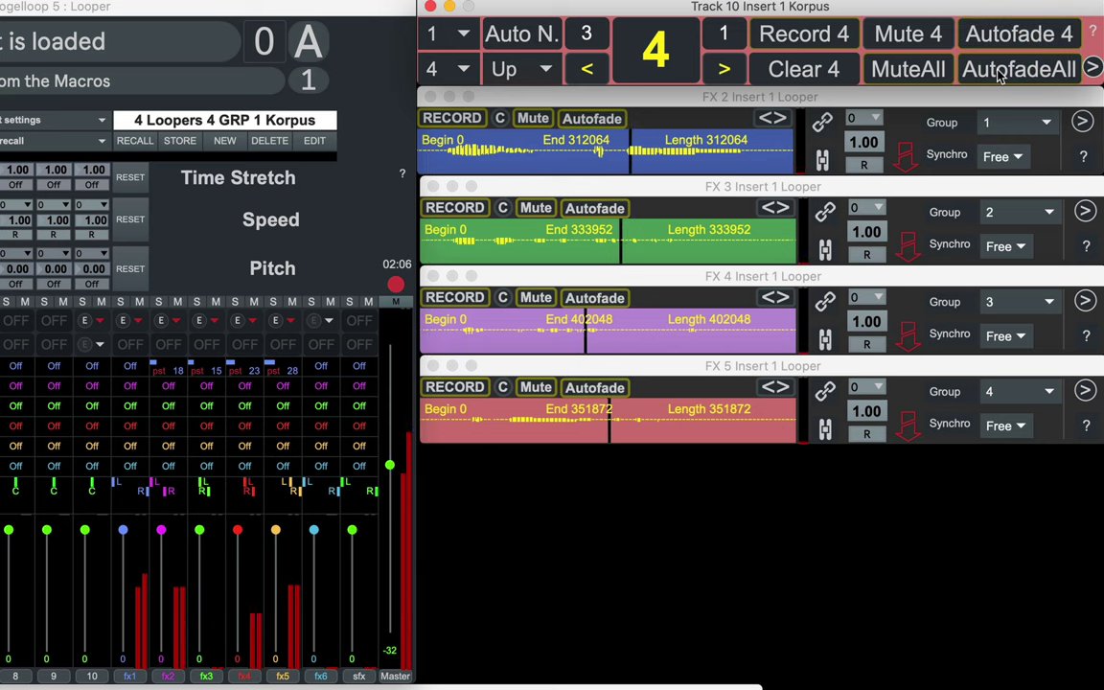
pyautogui.click(999, 77)
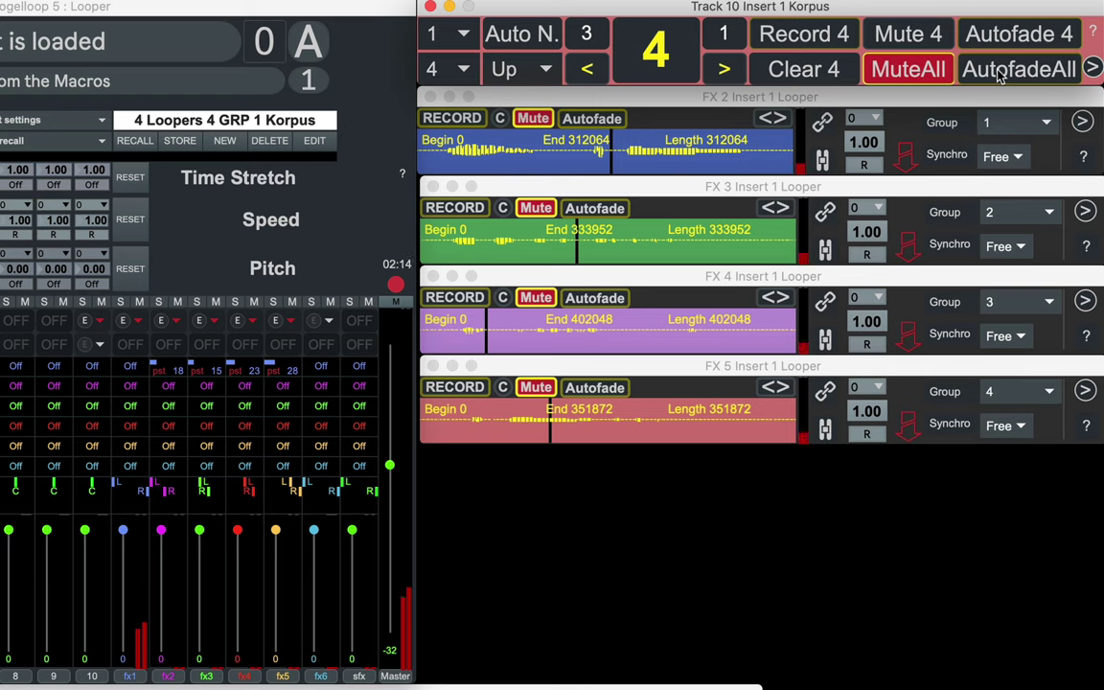
# - Unmute the FX 3 and FX 4 loopers individually, and fade all playing groups out with AutofadeAll
pyautogui.click(537, 209)
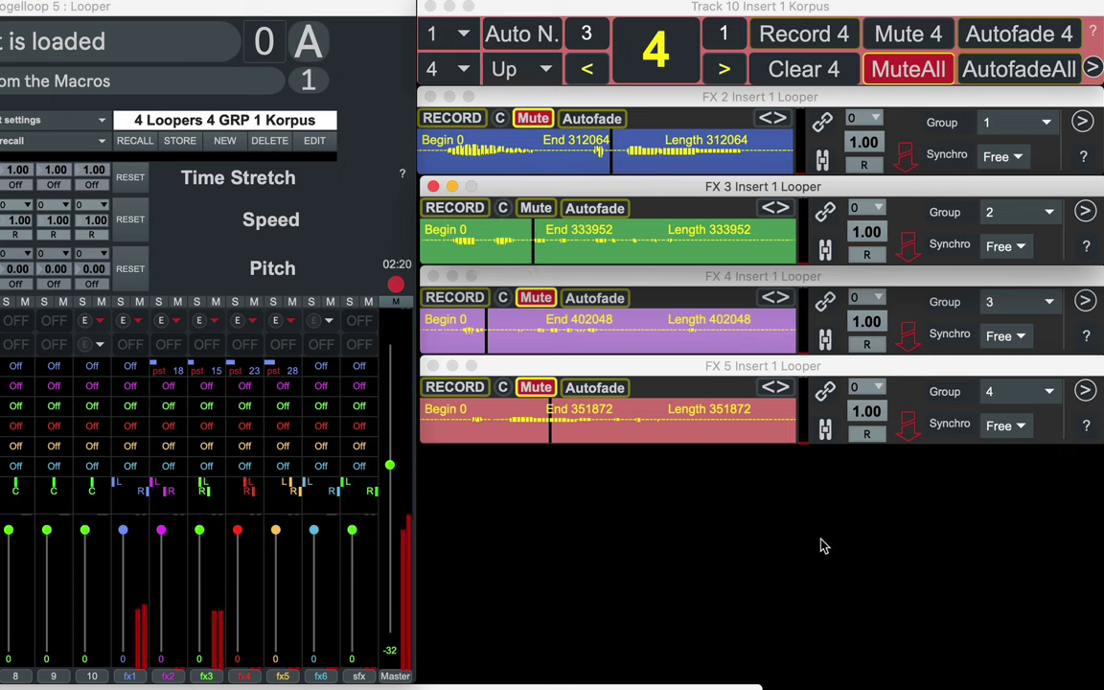
pyautogui.click(537, 298)
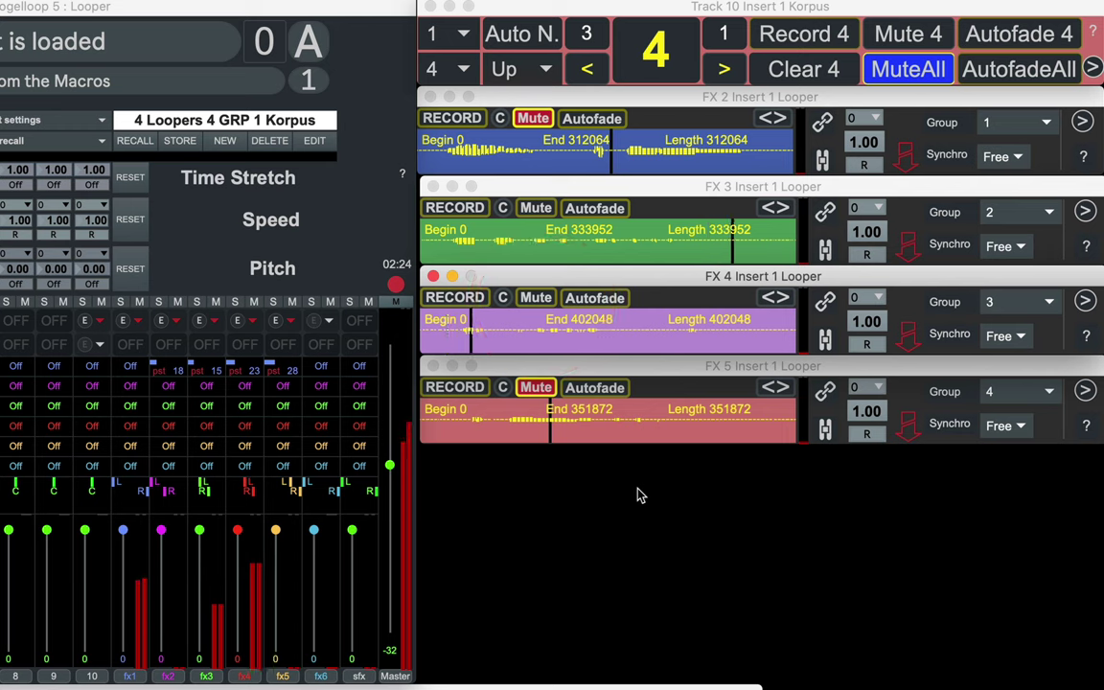
pyautogui.click(999, 71)
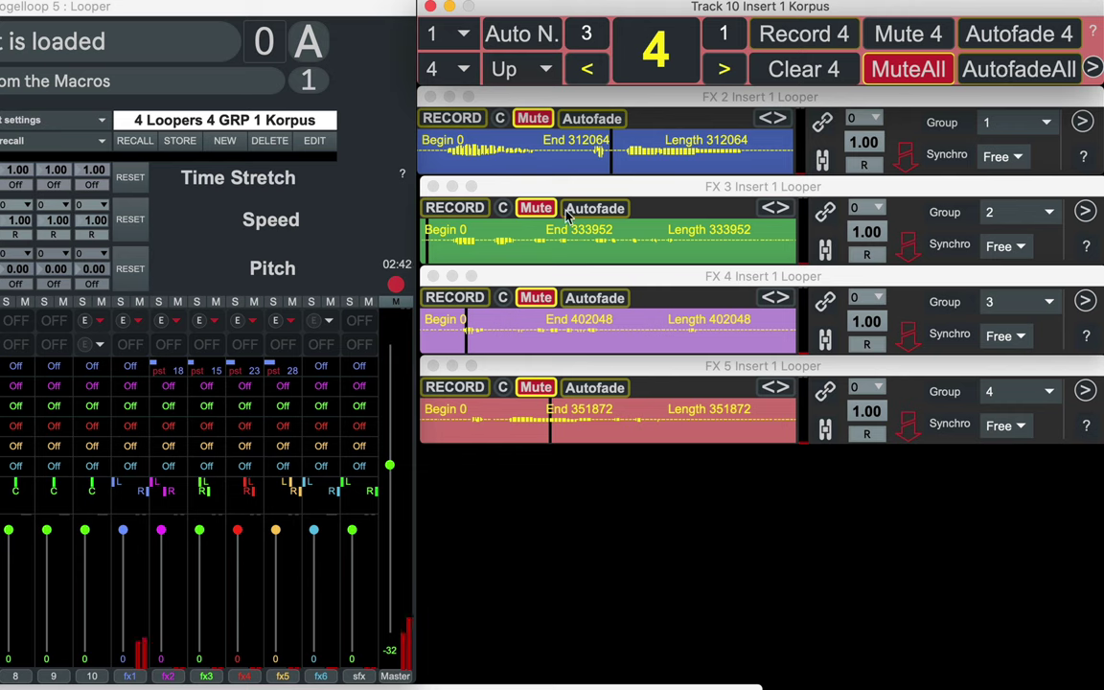
# - Unmute the FX 3, FX 4 and FX 5 loopers individually, and mute them all together from Korpus
pyautogui.click(534, 208)
pyautogui.click(535, 298)
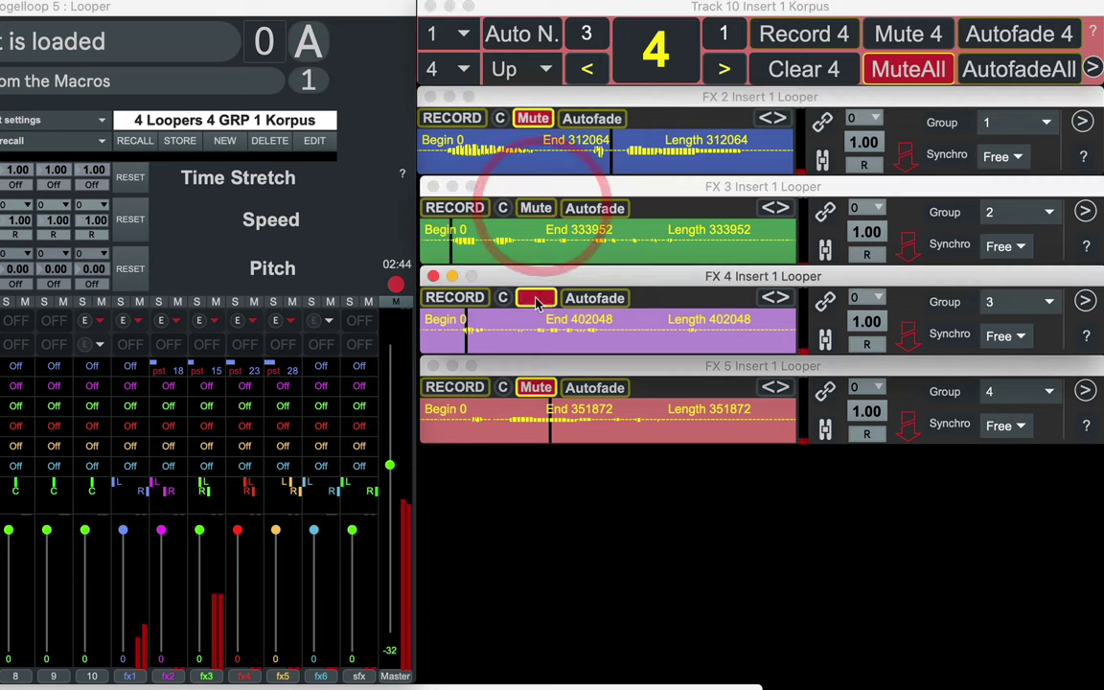
pyautogui.click(533, 386)
pyautogui.click(930, 65)
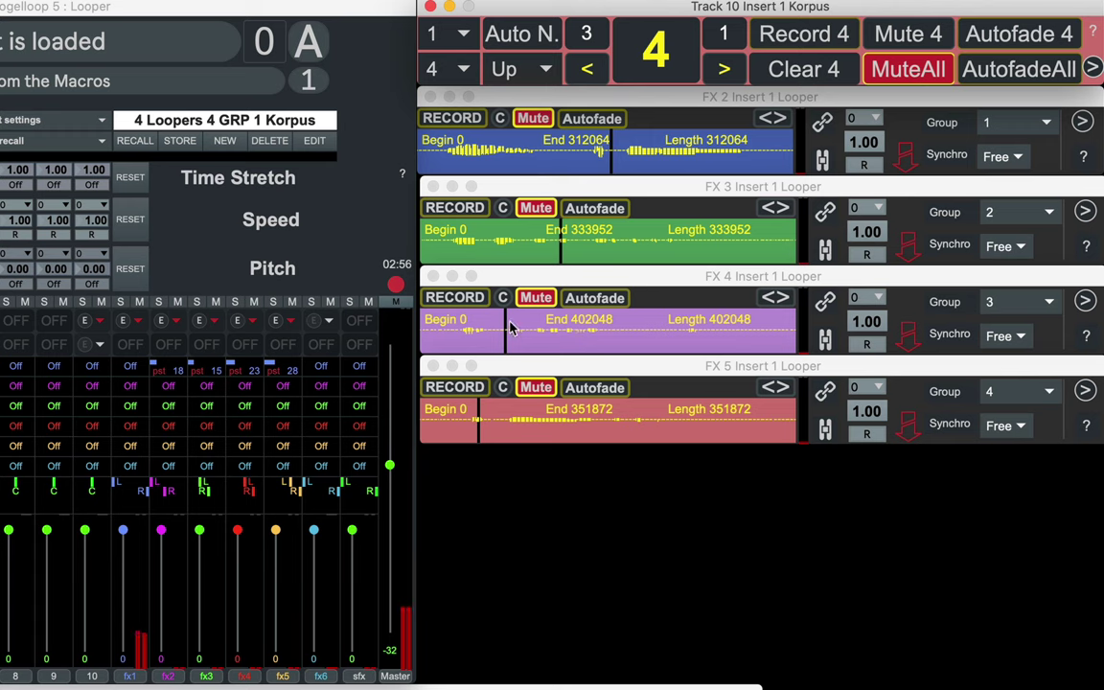
# - Set the FX 4 looper's group to Free and cycle Korpus forward through the remaining groups, ending on group 2
pyautogui.click(1028, 305)
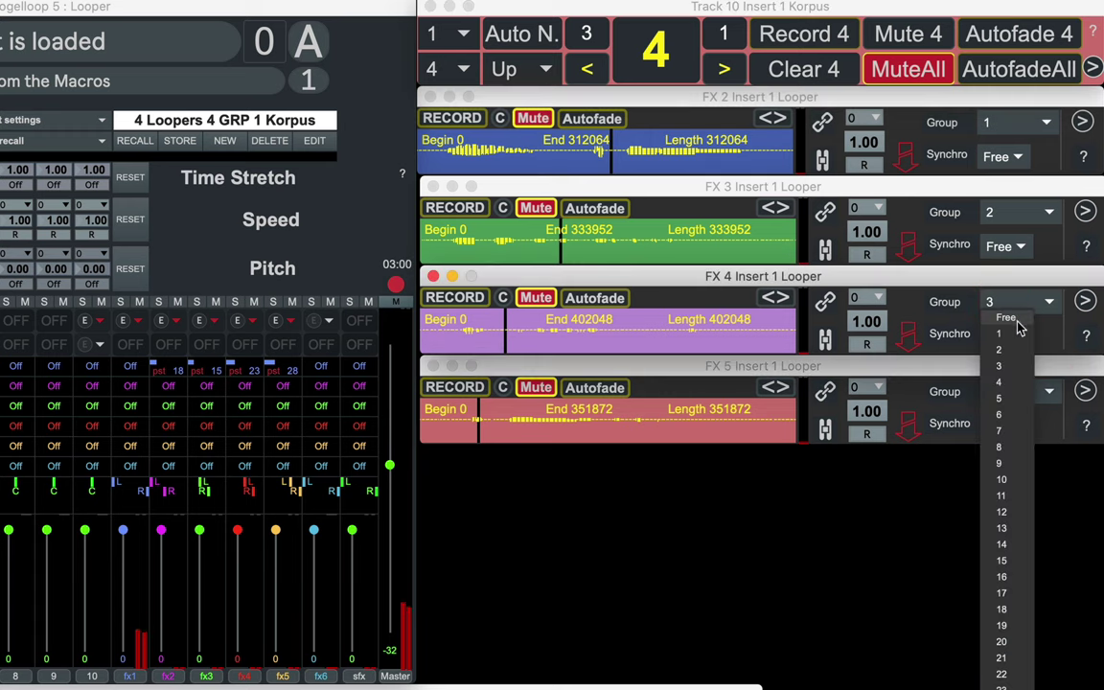
pyautogui.click(1017, 318)
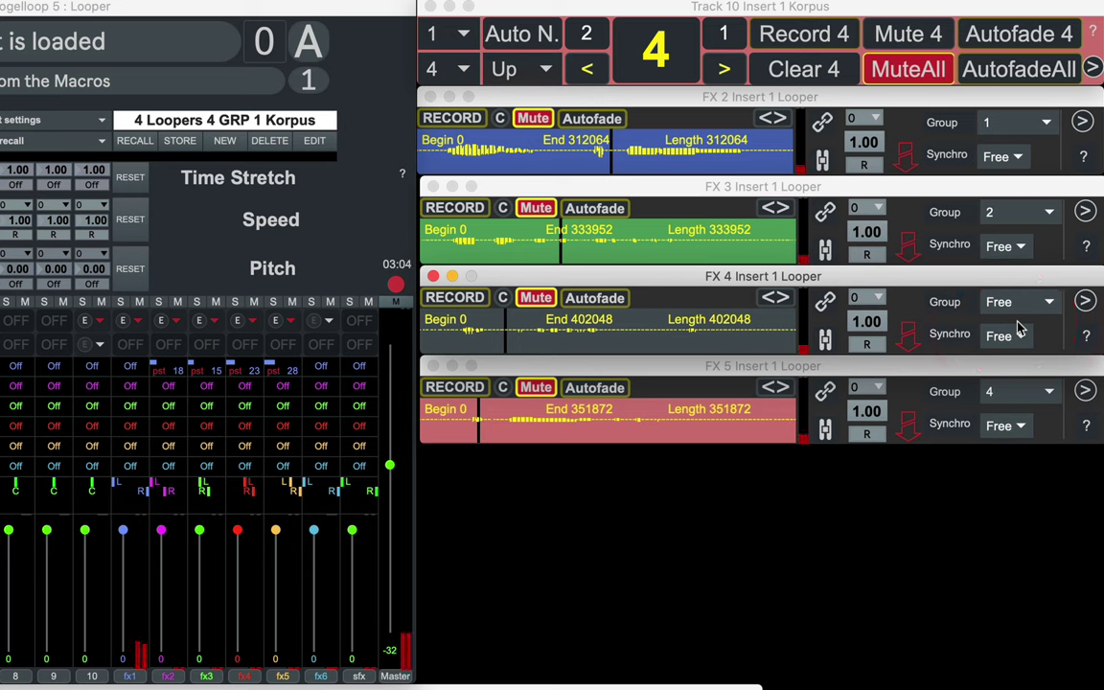
pyautogui.click(724, 73)
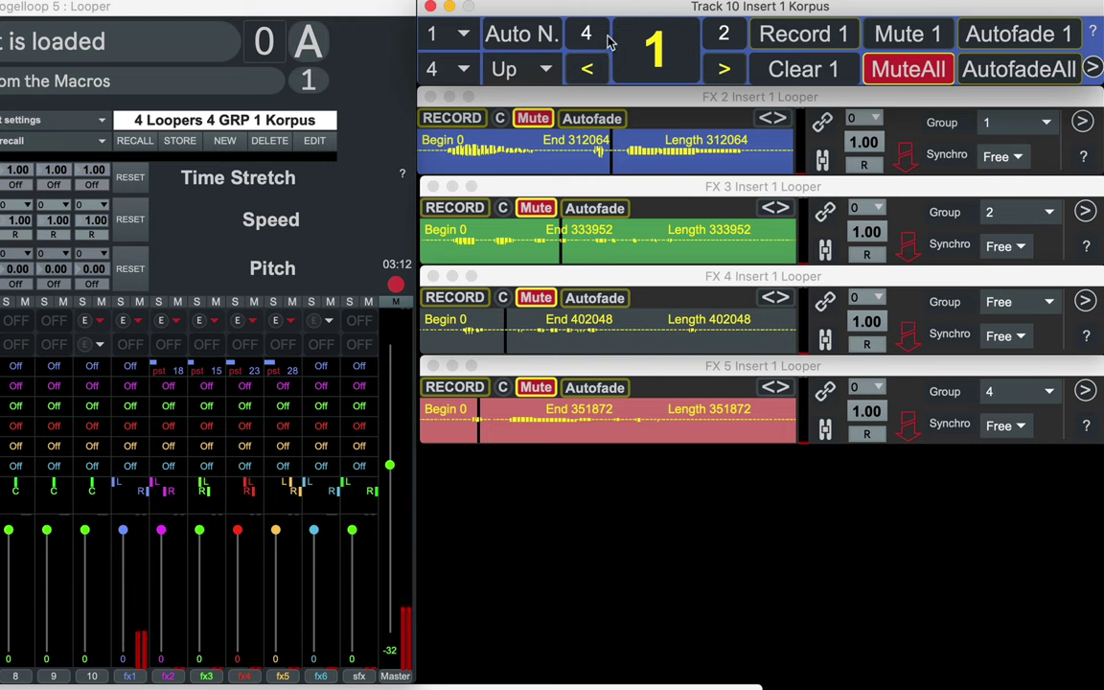
pyautogui.click(725, 71)
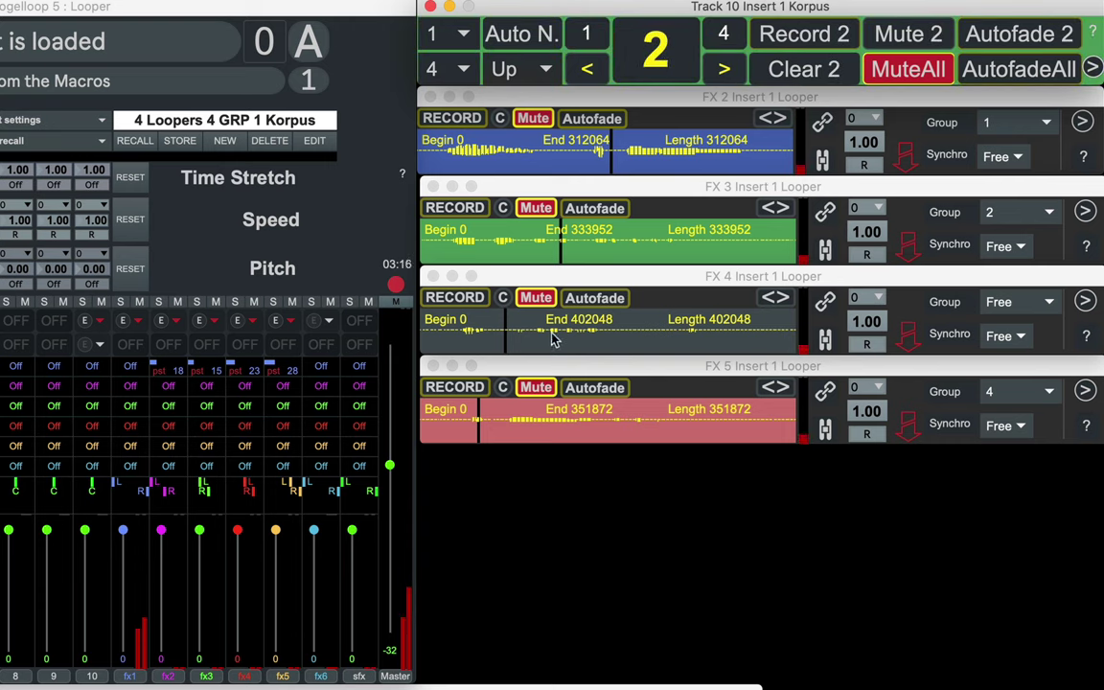
pyautogui.click(725, 71)
pyautogui.click(725, 72)
pyautogui.click(725, 72)
pyautogui.click(726, 71)
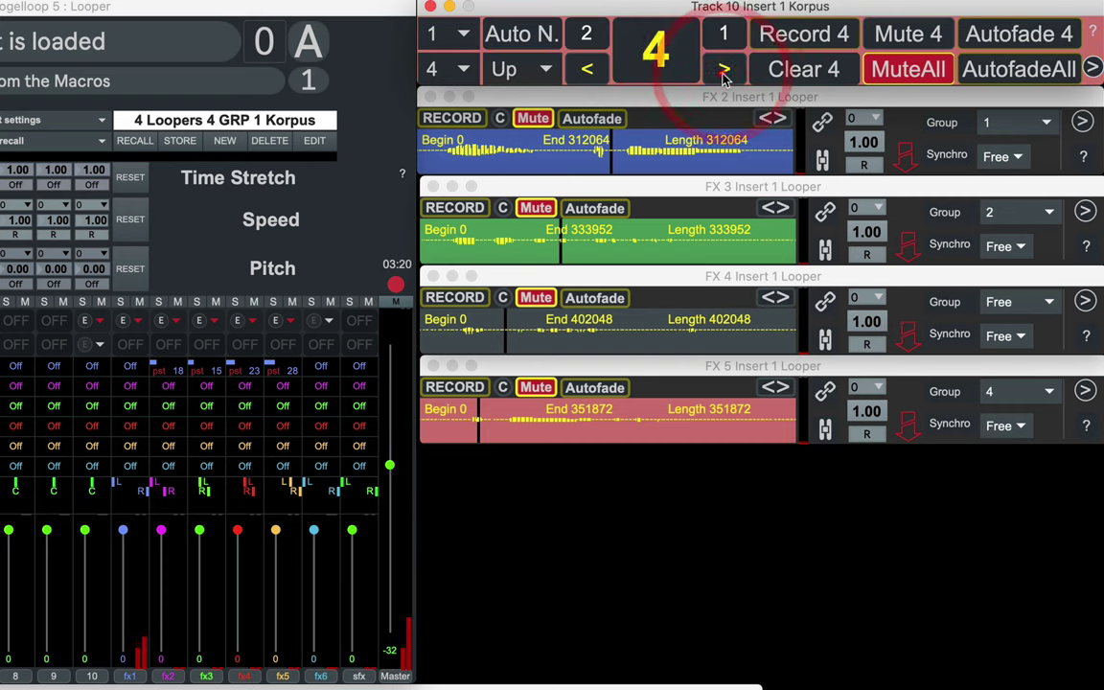
pyautogui.click(725, 72)
pyautogui.click(725, 72)
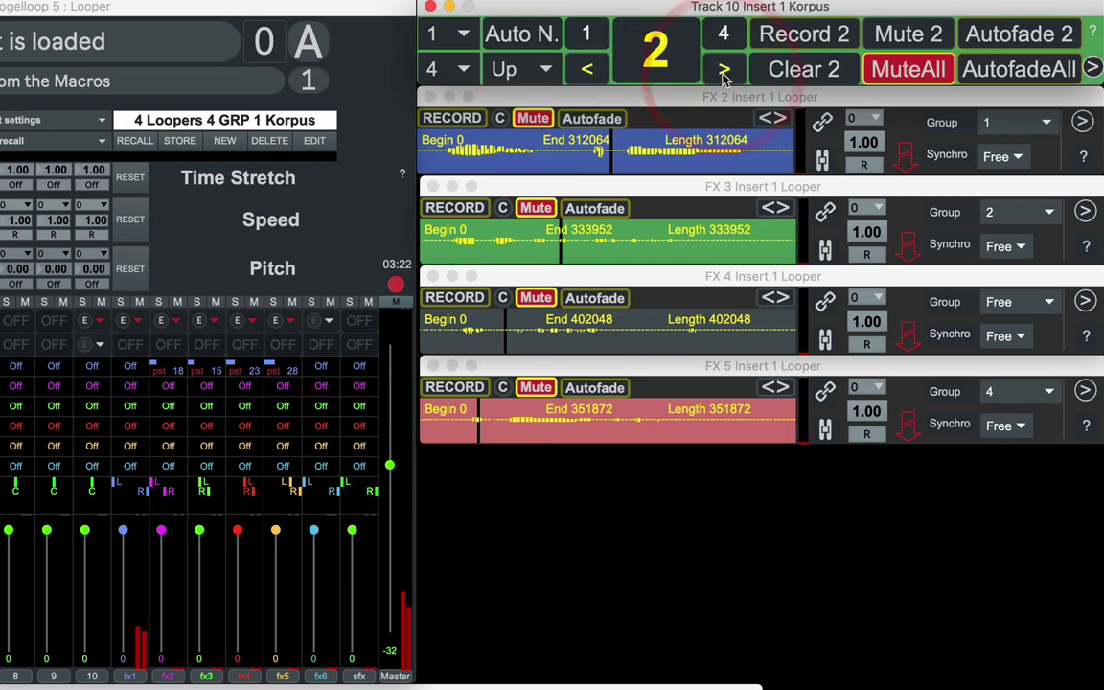
# - Unmute all grouped loopers from Korpus and unmute the free FX 4 looper on its own
pyautogui.click(898, 67)
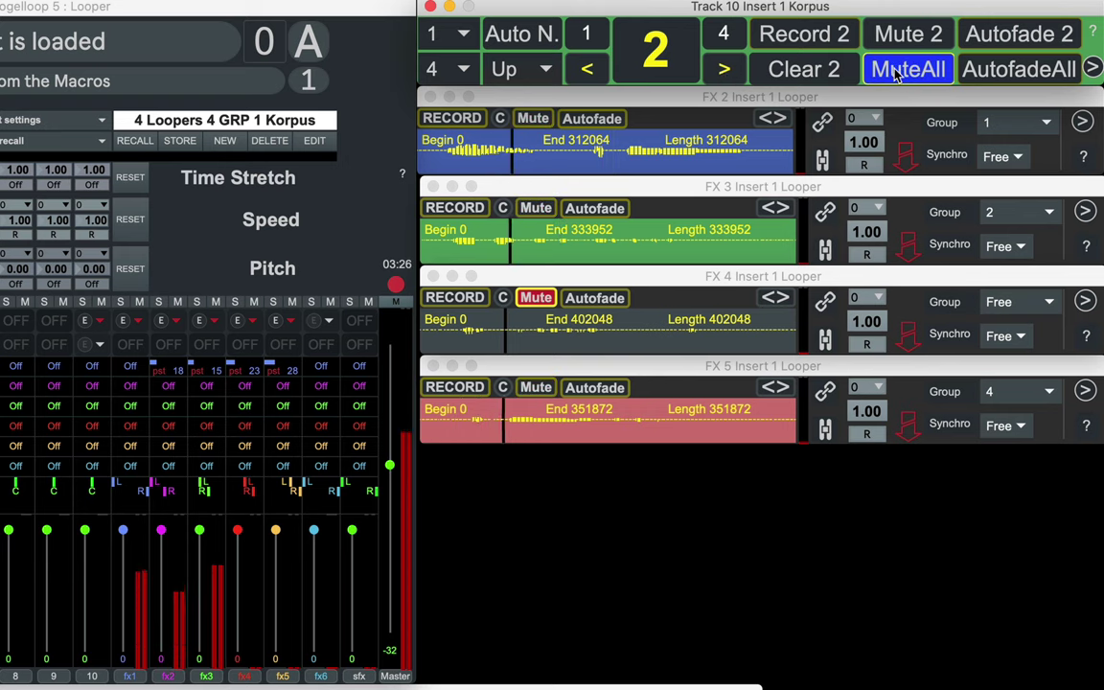
pyautogui.click(532, 300)
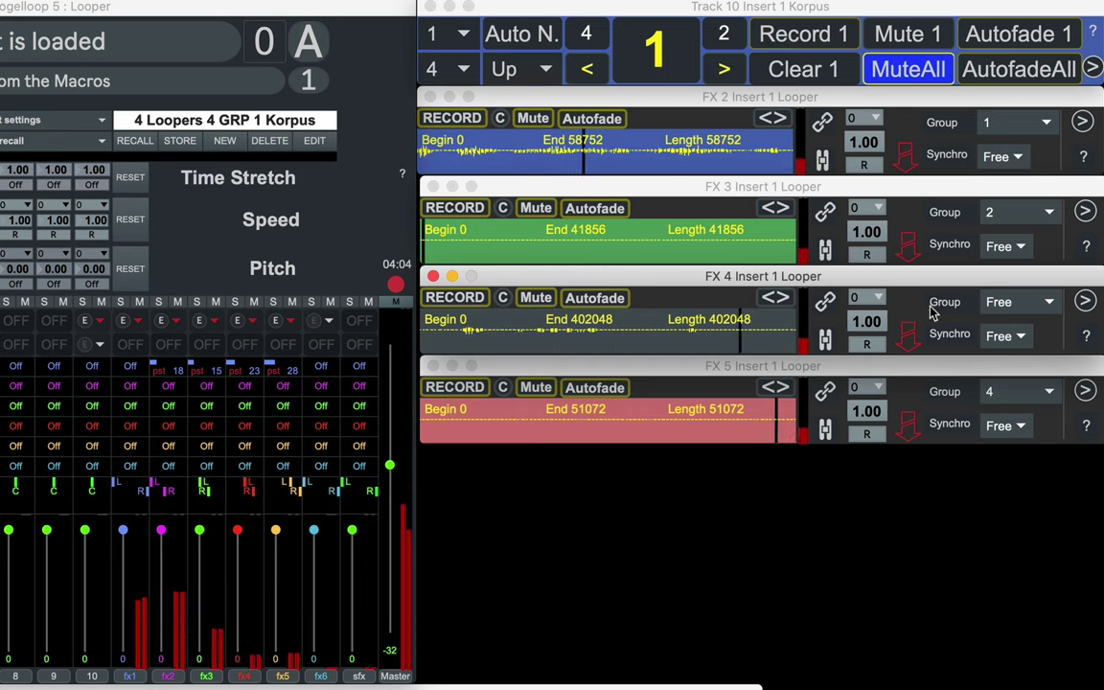
# - Assign the FX 4 looper to group 3 and mute all groups from Korpus
pyautogui.click(999, 305)
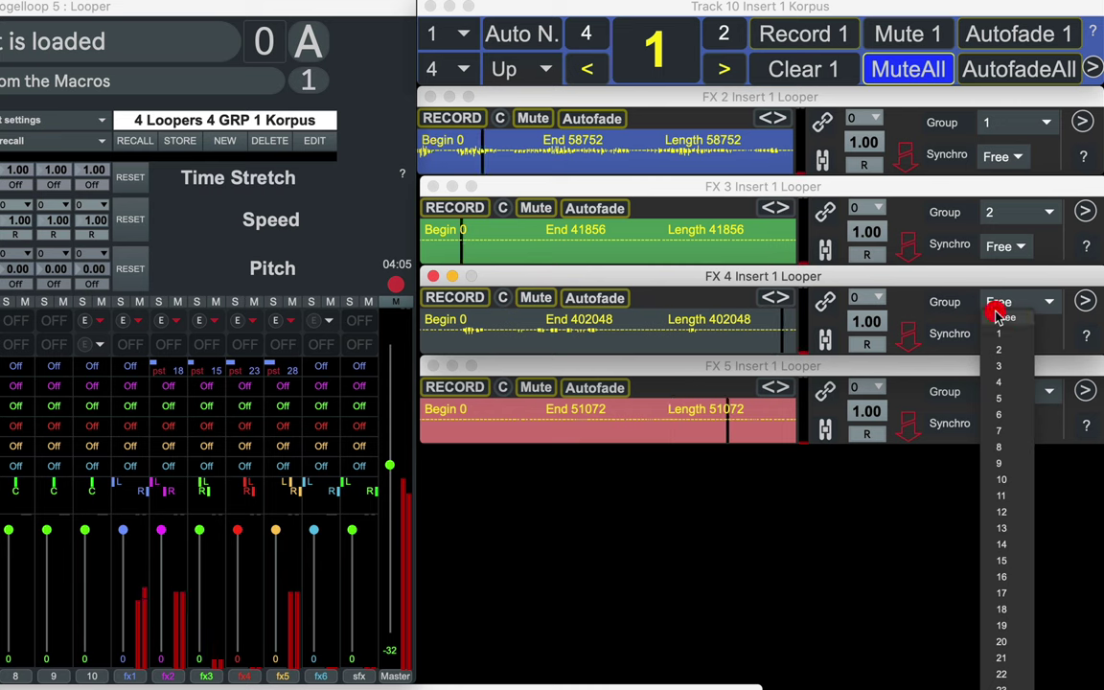
pyautogui.click(1002, 368)
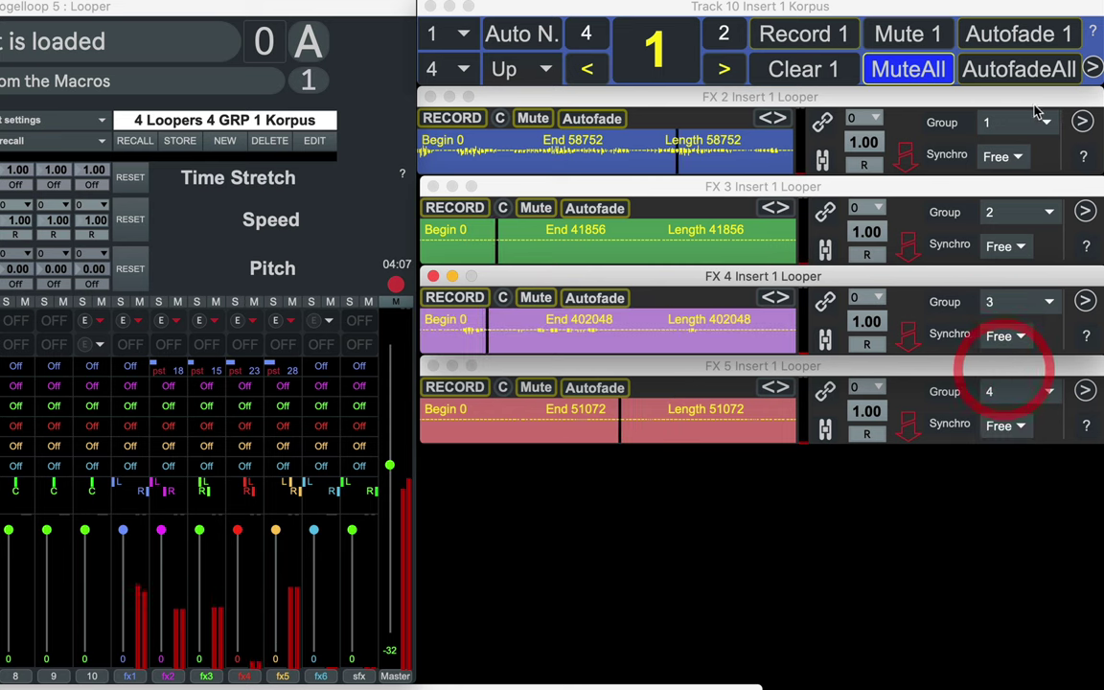
pyautogui.click(937, 75)
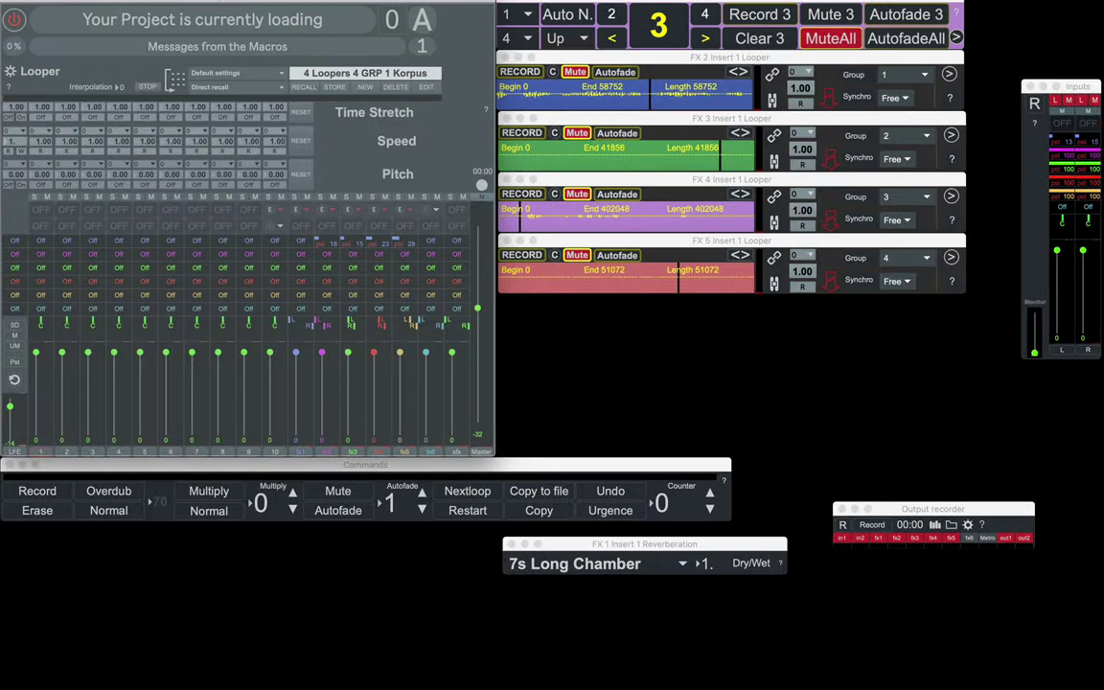
# - Start the output recording of the session
pyautogui.click(803, 75)
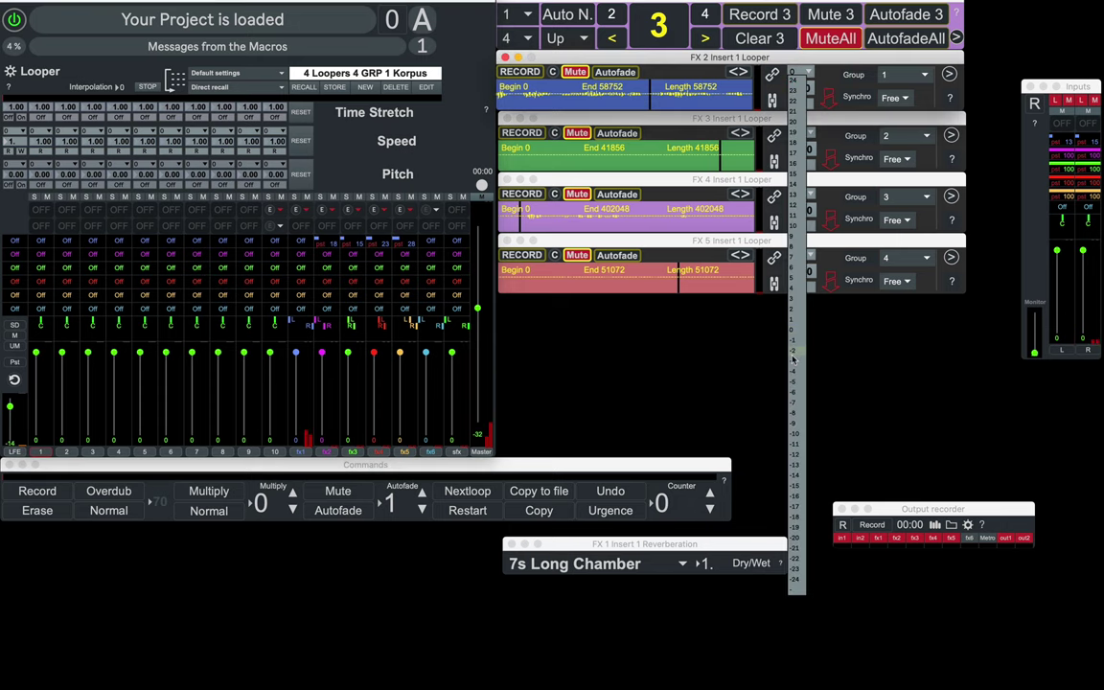
pyautogui.click(841, 12)
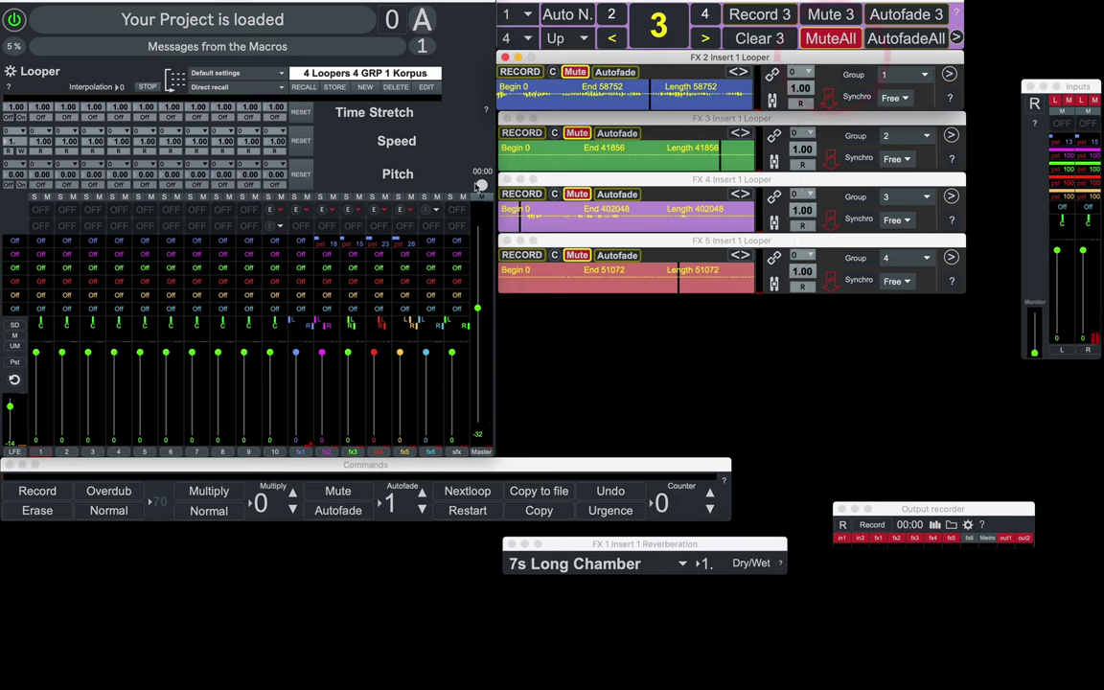
pyautogui.click(481, 186)
# - Set the speed transposition to -12 for looper FX 2, -24 for FX 3, 12 for FX 4 and -12 for FX 5
pyautogui.click(803, 74)
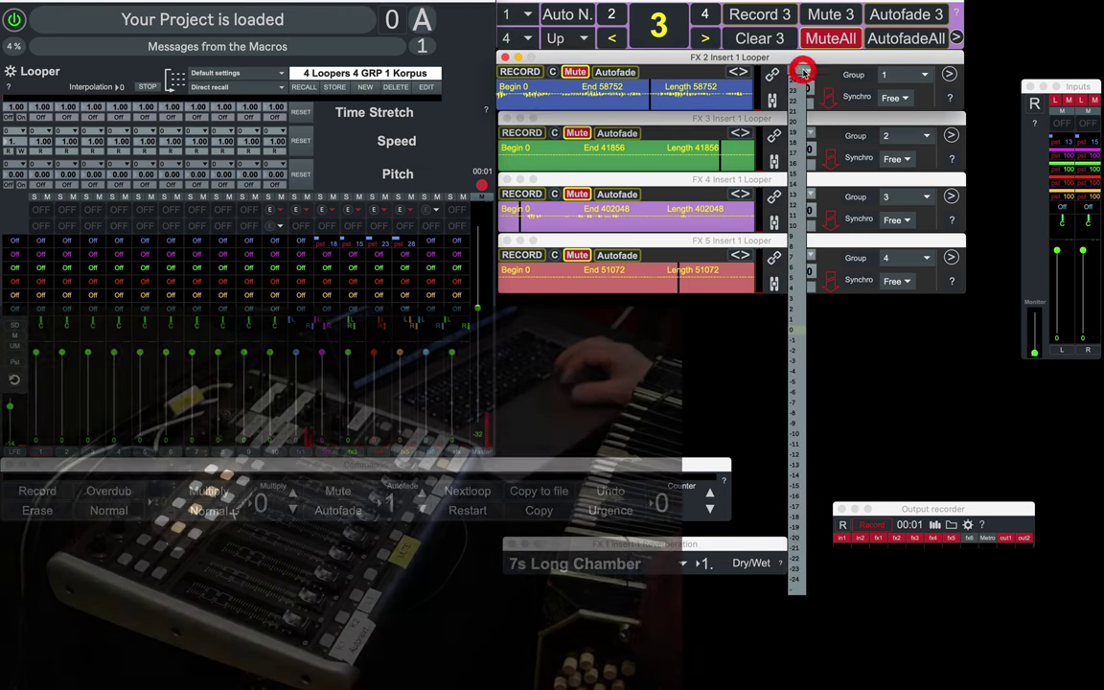
pyautogui.click(793, 456)
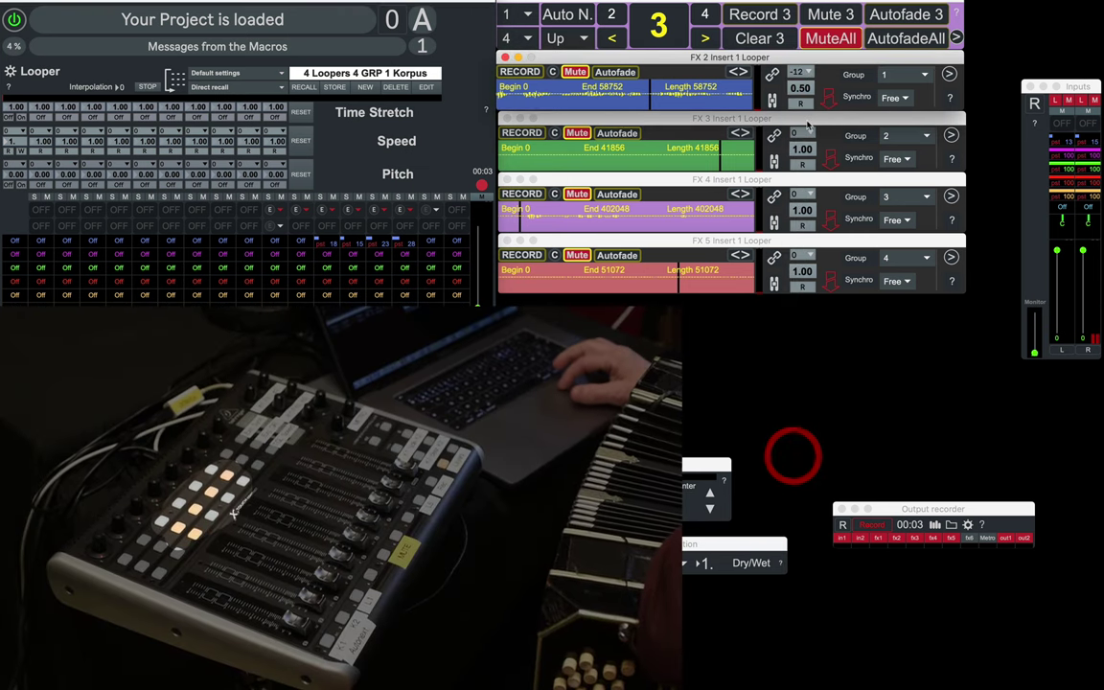
pyautogui.click(803, 136)
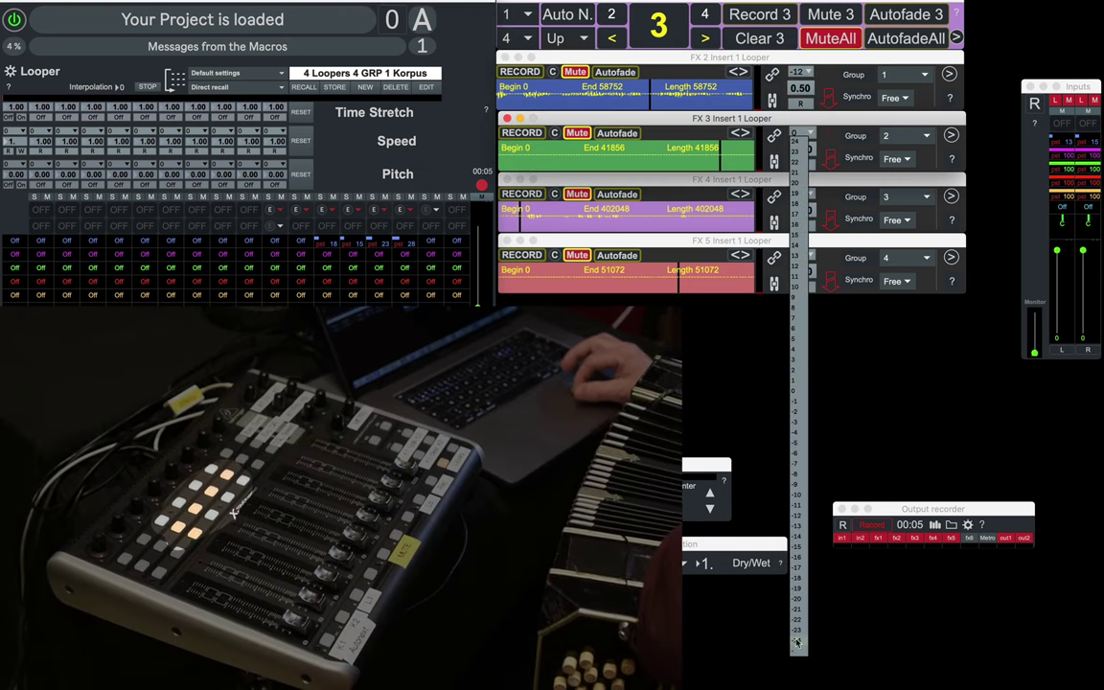
pyautogui.click(795, 637)
pyautogui.click(801, 197)
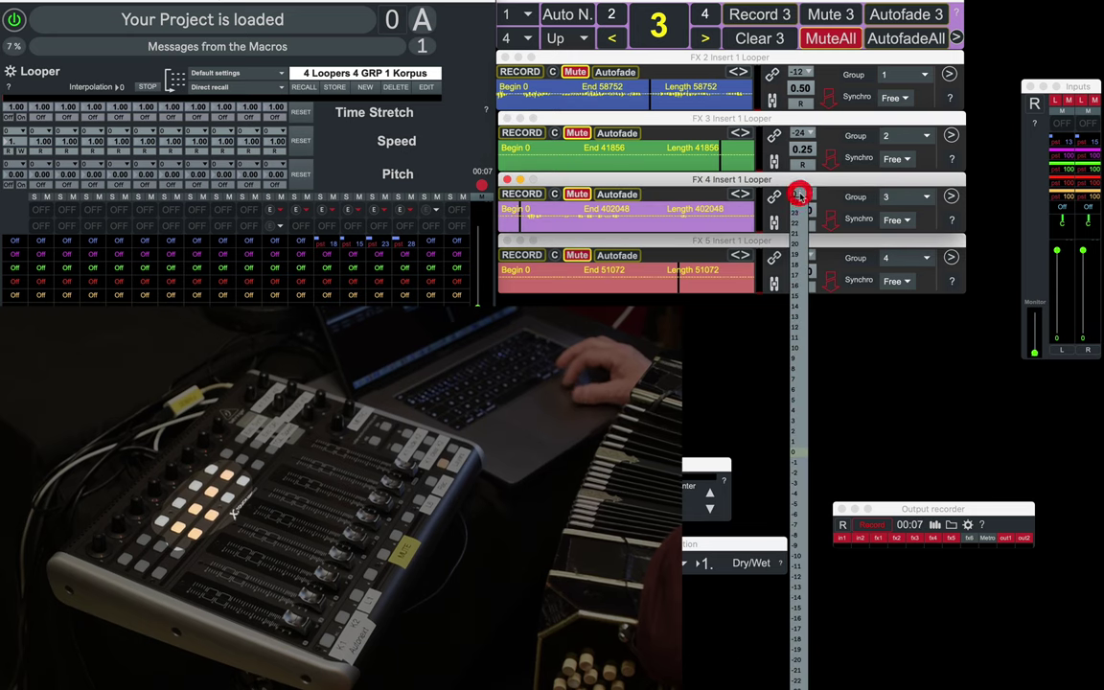
pyautogui.click(801, 328)
pyautogui.click(801, 257)
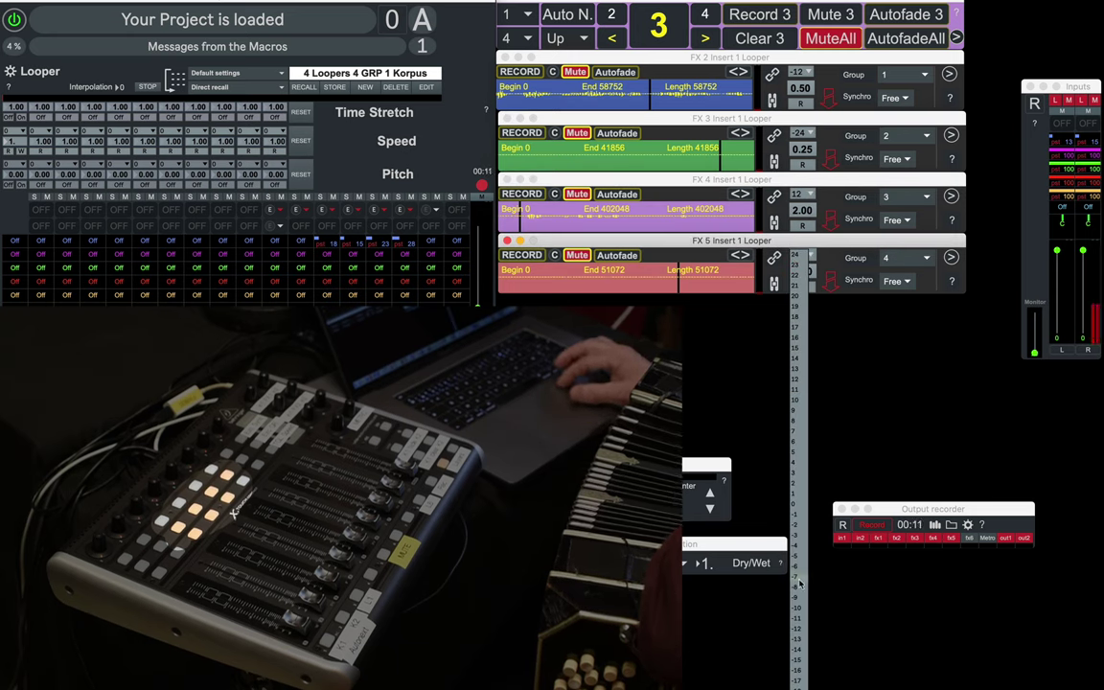
pyautogui.click(803, 631)
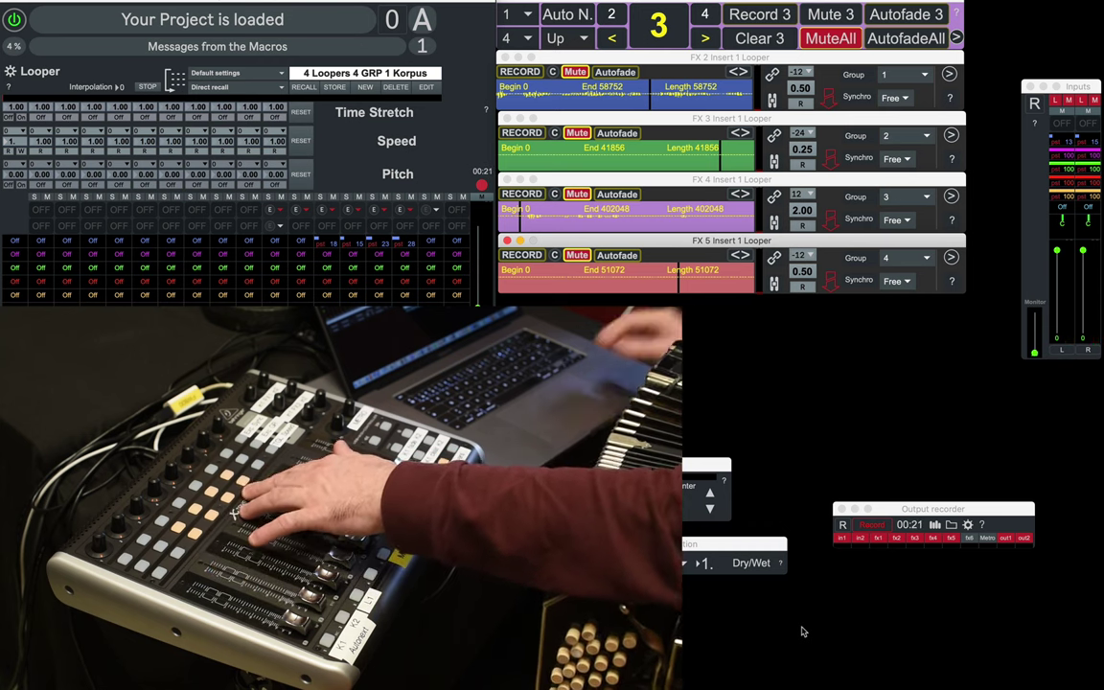
# - Unmute the FX 2, FX 3, FX 4 and FX 5 loopers one by one, and mute all groups with MuteAll
pyautogui.click(579, 73)
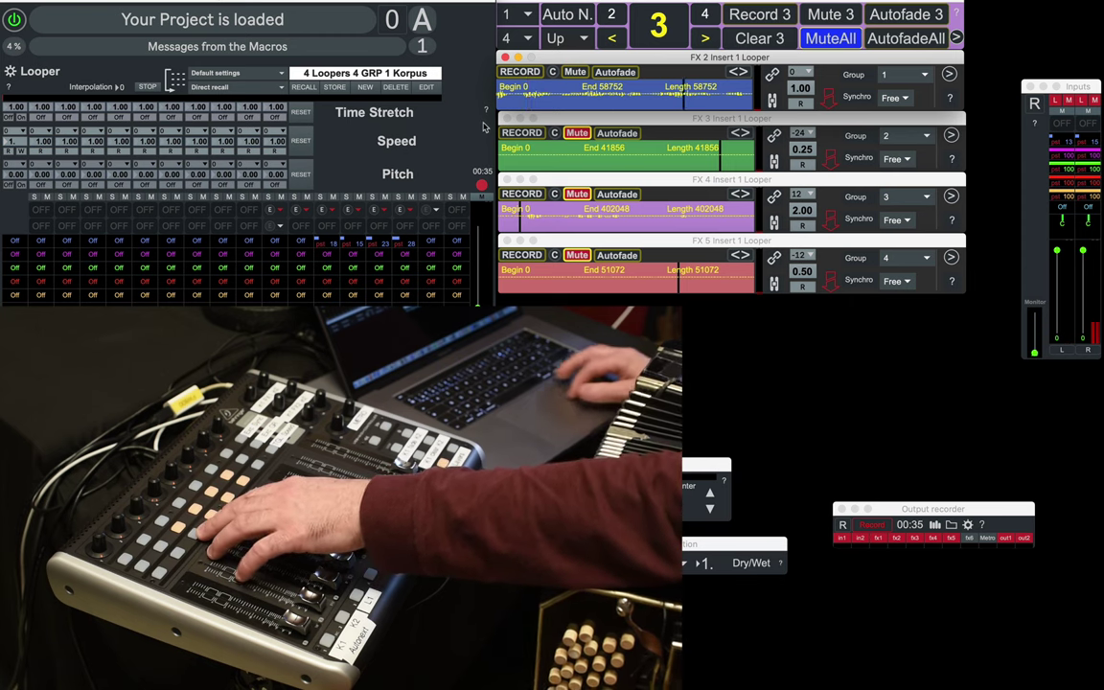
pyautogui.click(576, 134)
pyautogui.click(576, 134)
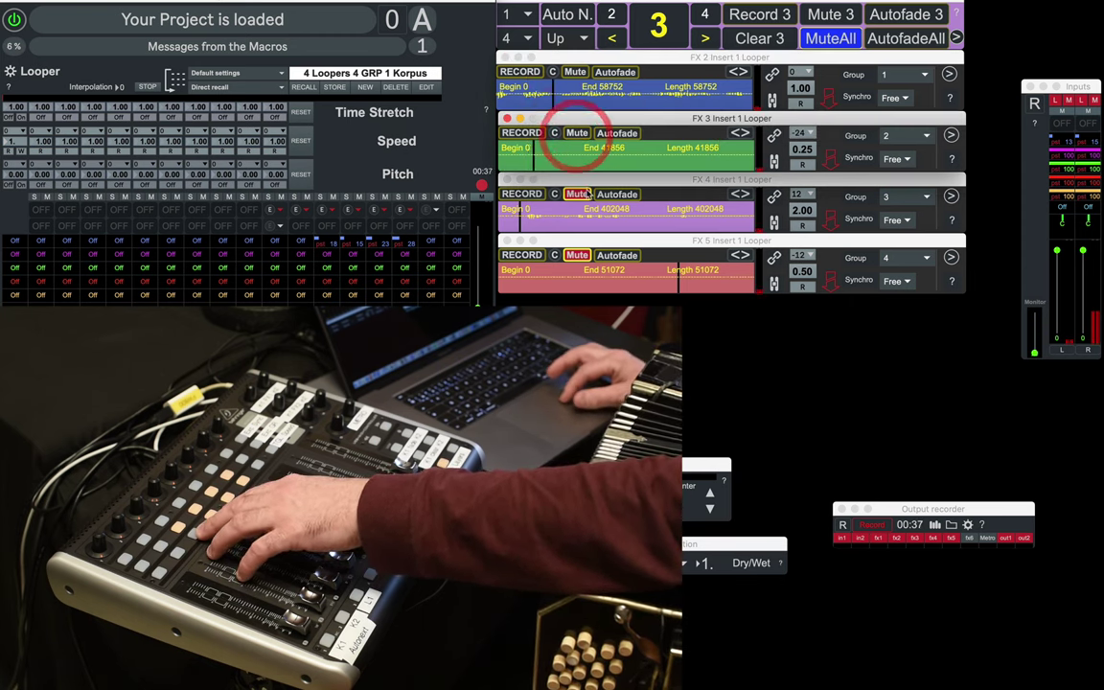
pyautogui.click(576, 195)
pyautogui.click(577, 256)
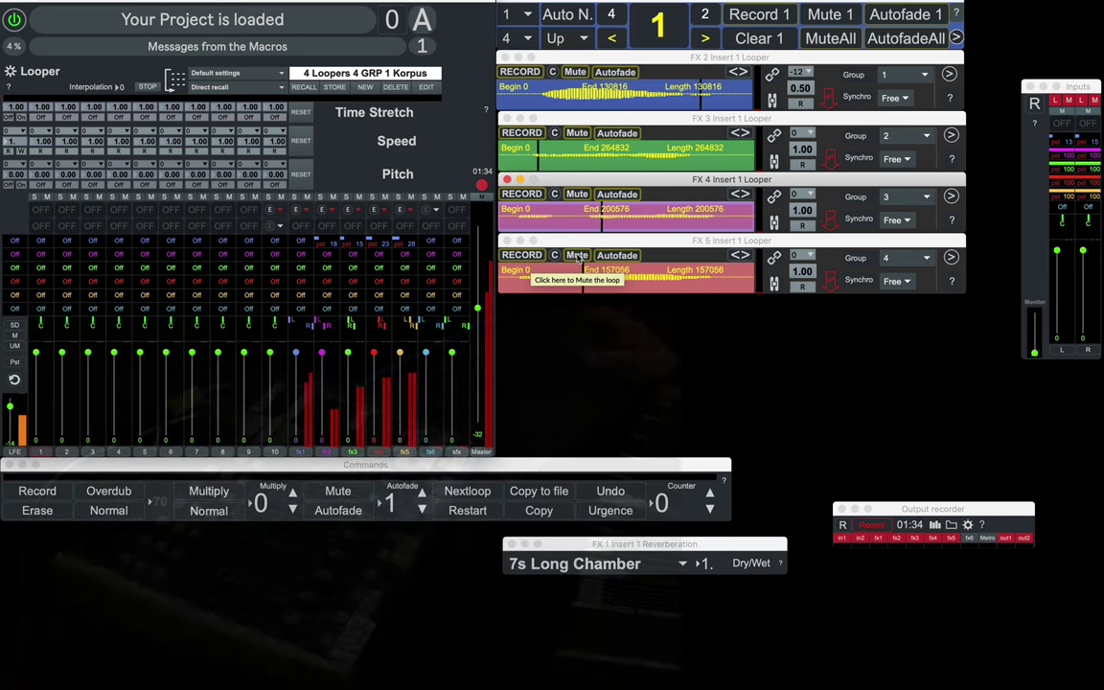
pyautogui.click(831, 40)
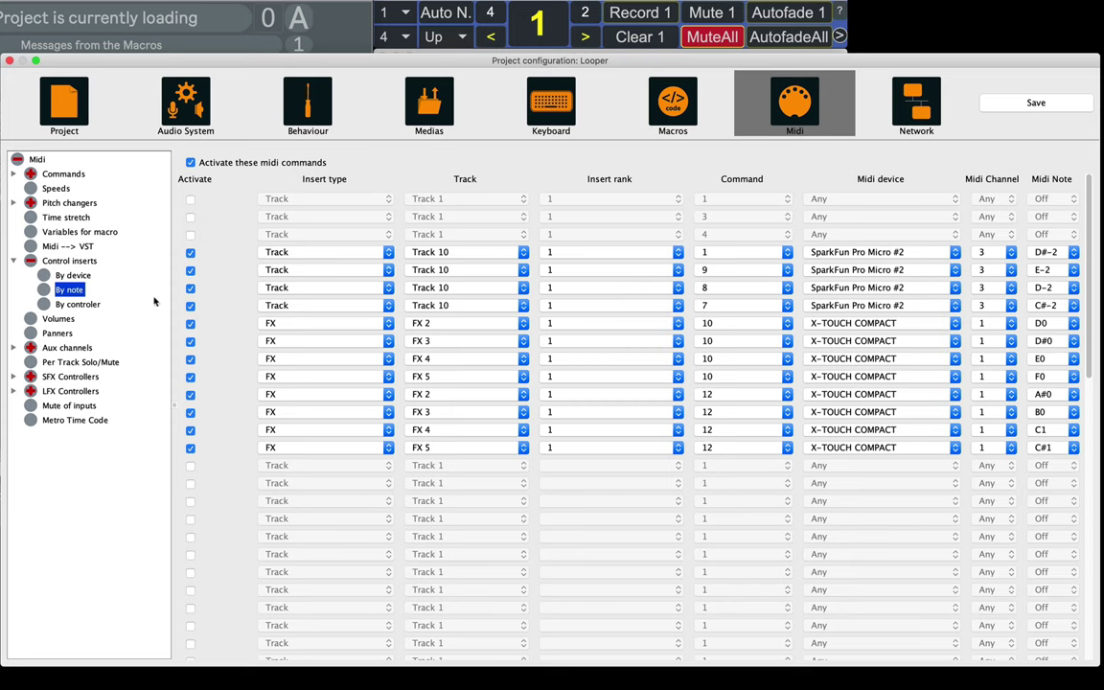
# - Activate the MIDI commands for volumes and assign controllers 1, 2 and 3 to FX 1, FX 2 and FX 3
pyautogui.click(58, 320)
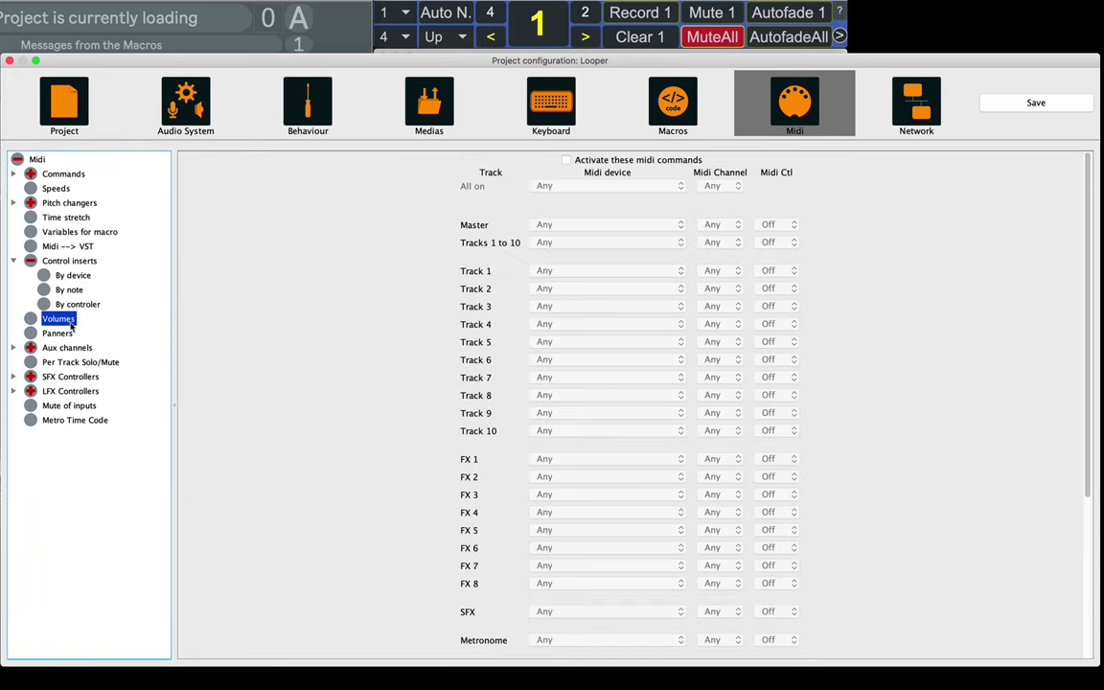
pyautogui.click(565, 160)
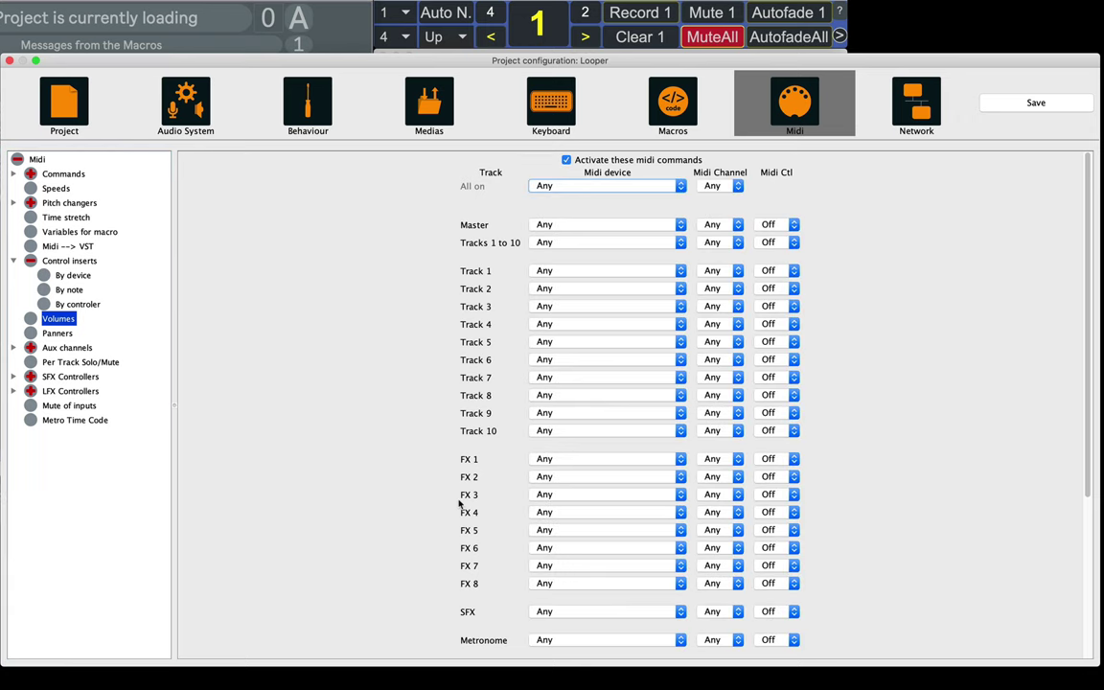
pyautogui.click(790, 459)
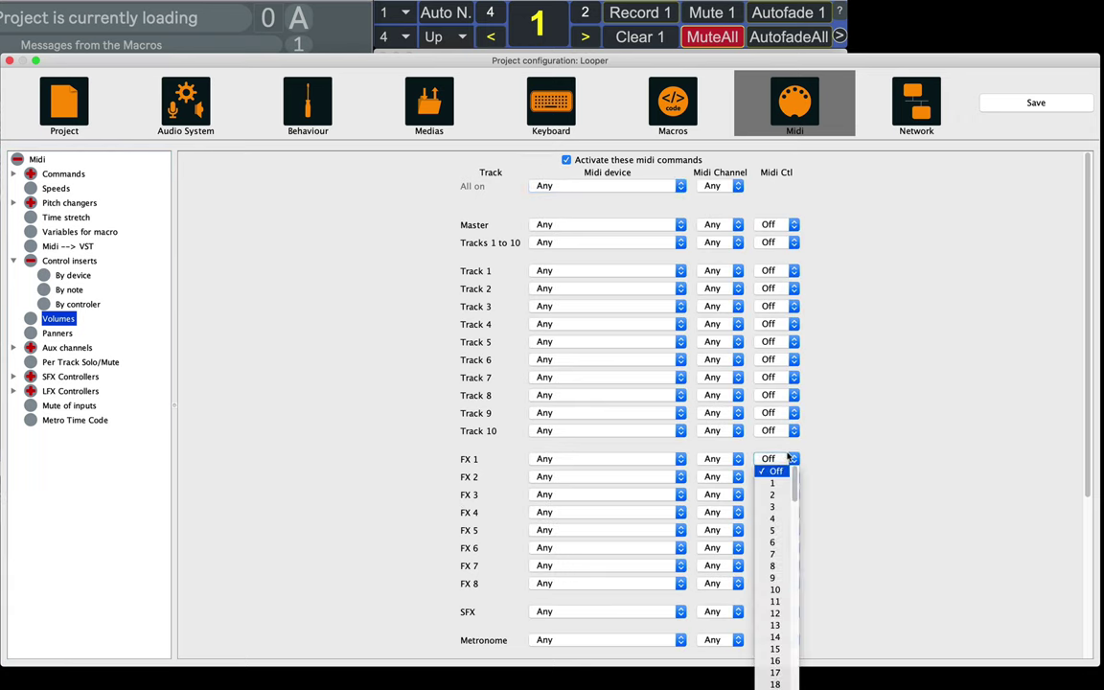
pyautogui.click(772, 482)
pyautogui.click(791, 476)
pyautogui.click(772, 512)
pyautogui.click(792, 494)
pyautogui.click(773, 542)
# - Assign MIDI volume controllers 4, 5, 6, 7 and 8 to FX 4 through FX 8
pyautogui.click(791, 513)
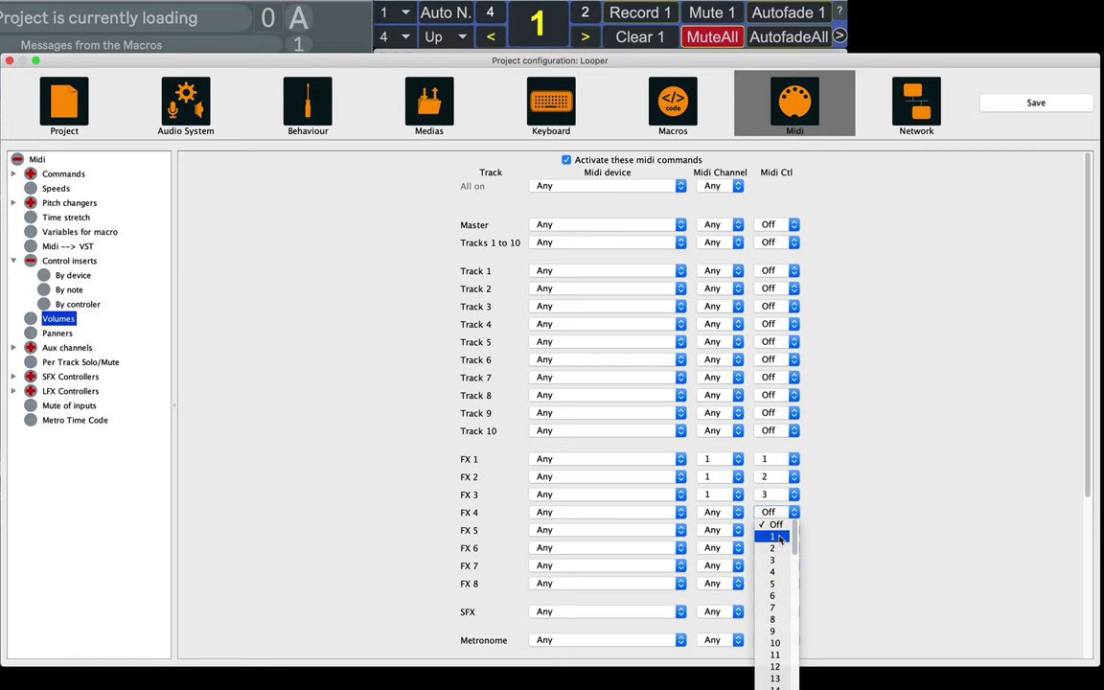
pyautogui.click(773, 571)
pyautogui.click(792, 530)
pyautogui.click(772, 601)
pyautogui.click(791, 547)
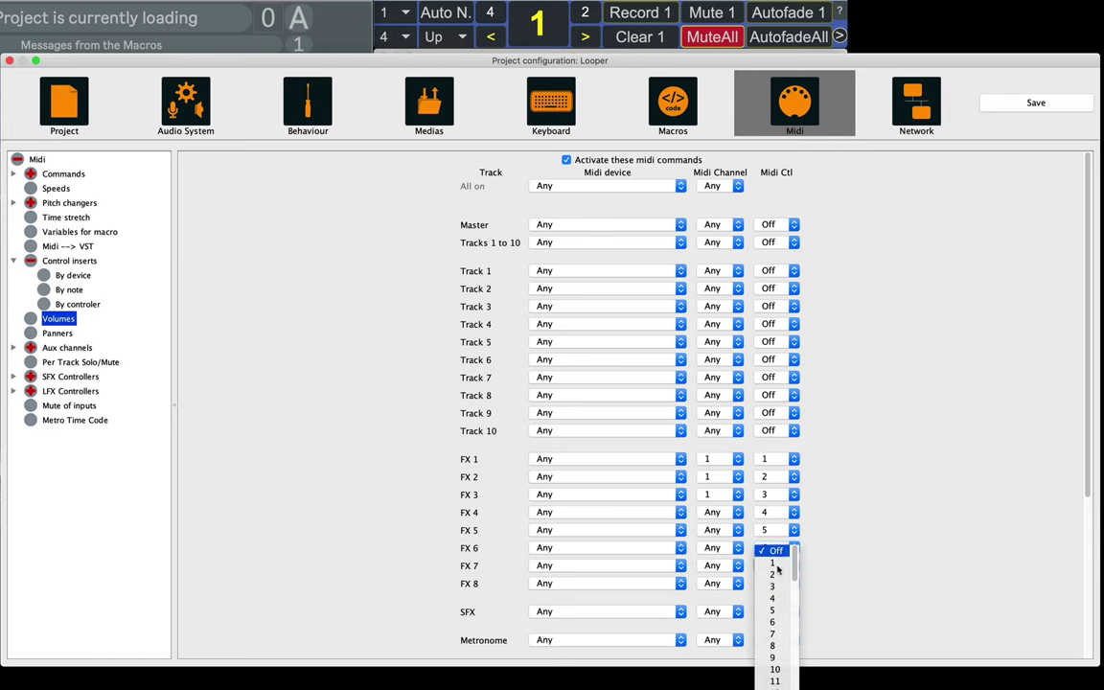
pyautogui.click(772, 618)
pyautogui.click(772, 584)
pyautogui.click(778, 440)
# - Set all volume controls to MIDI channel 1 and the X-TOUCH COMPACT device
pyautogui.click(738, 185)
pyautogui.click(711, 198)
pyautogui.click(623, 185)
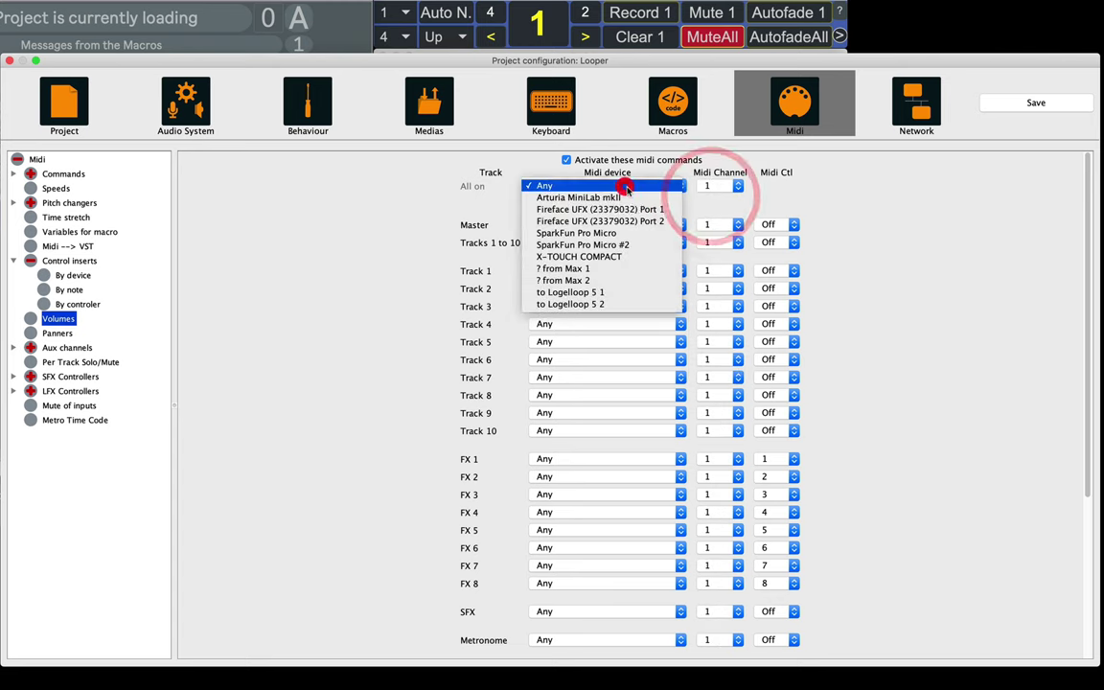
pyautogui.click(624, 257)
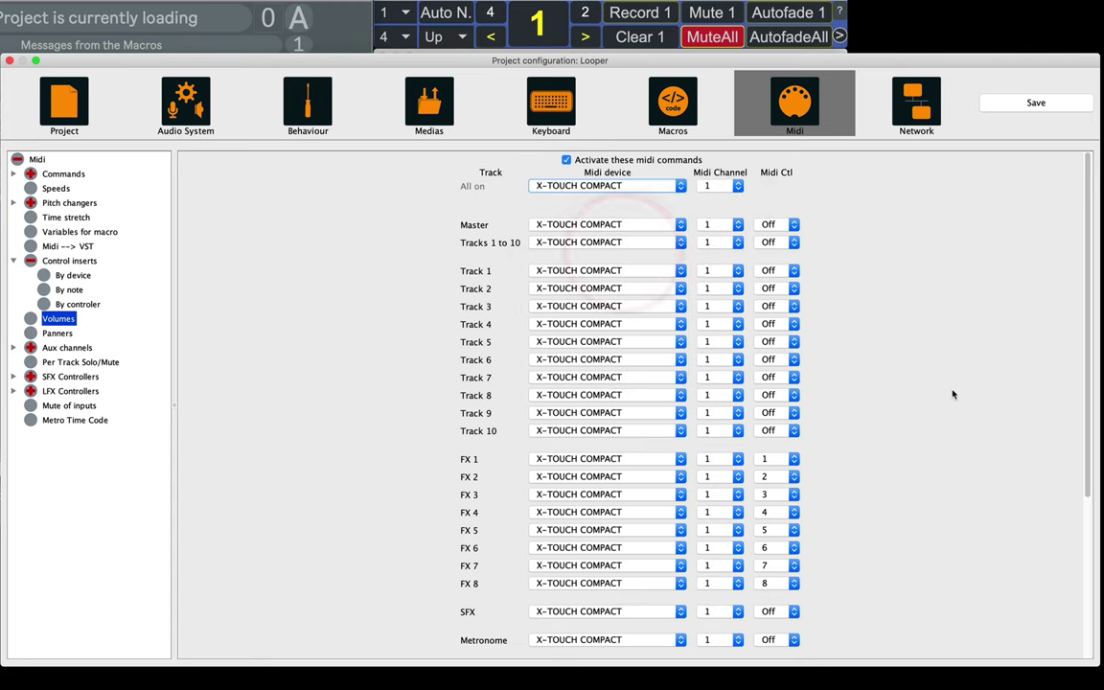
# - Save the project configuration with the MIDI volume assignments
pyautogui.scroll(-1, 918, 466)
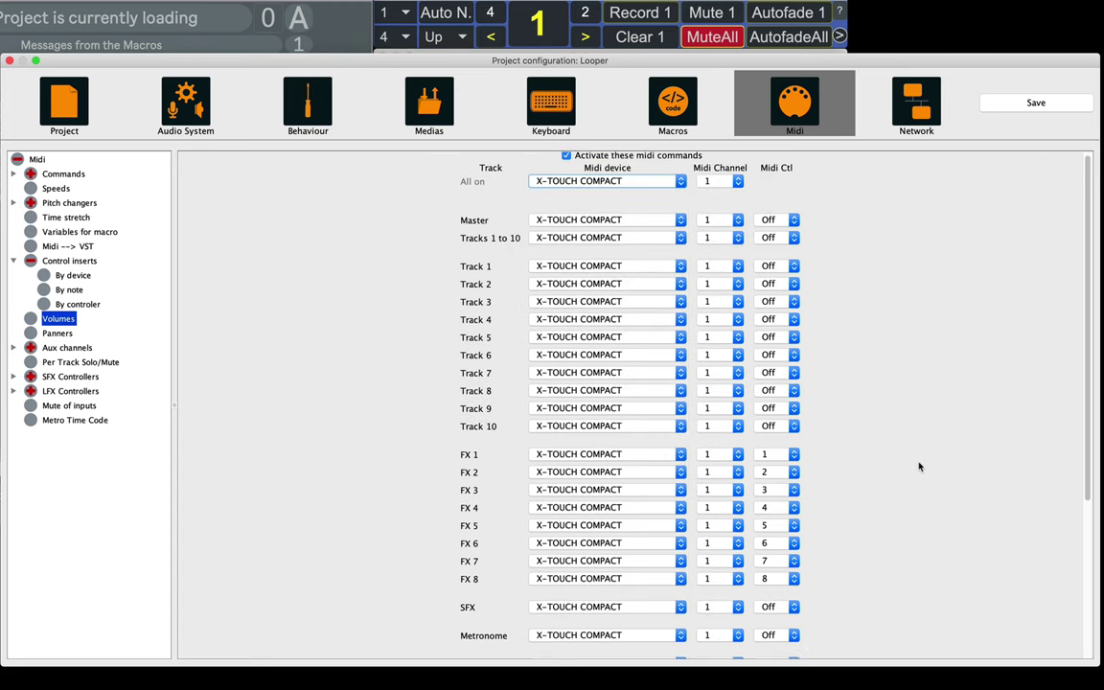
pyautogui.click(1035, 103)
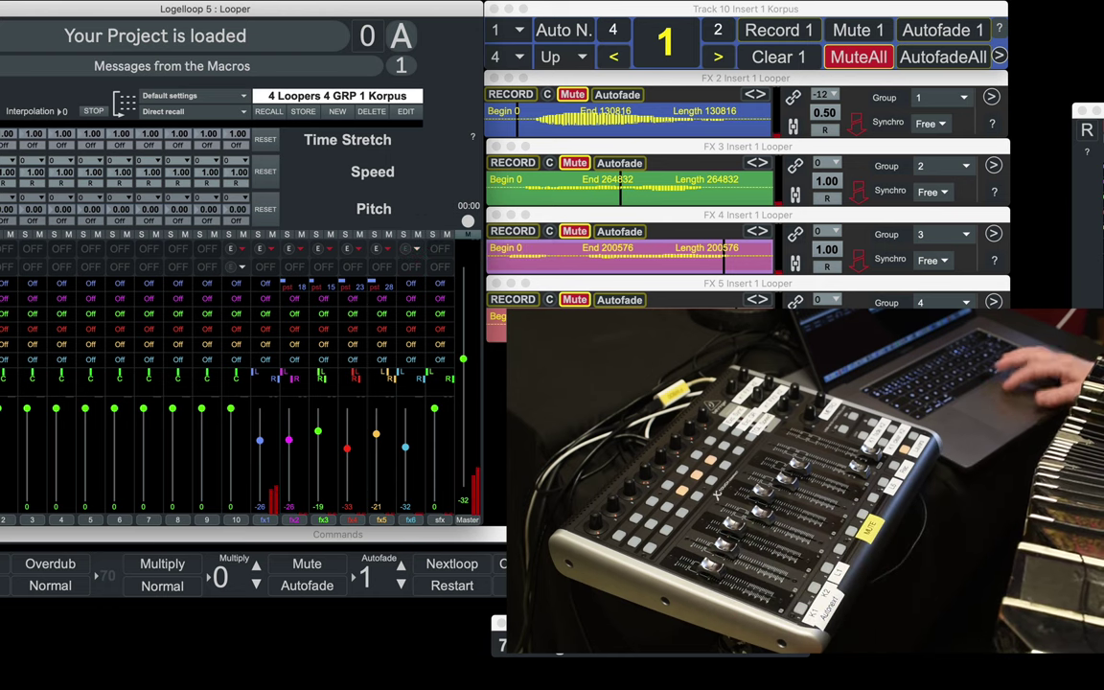
# - Set the fx3 volume to -29 and fx4 to -24, and store them in the 4 Loopers 4 GRP 1 Korpus preset
pyautogui.click(319, 446)
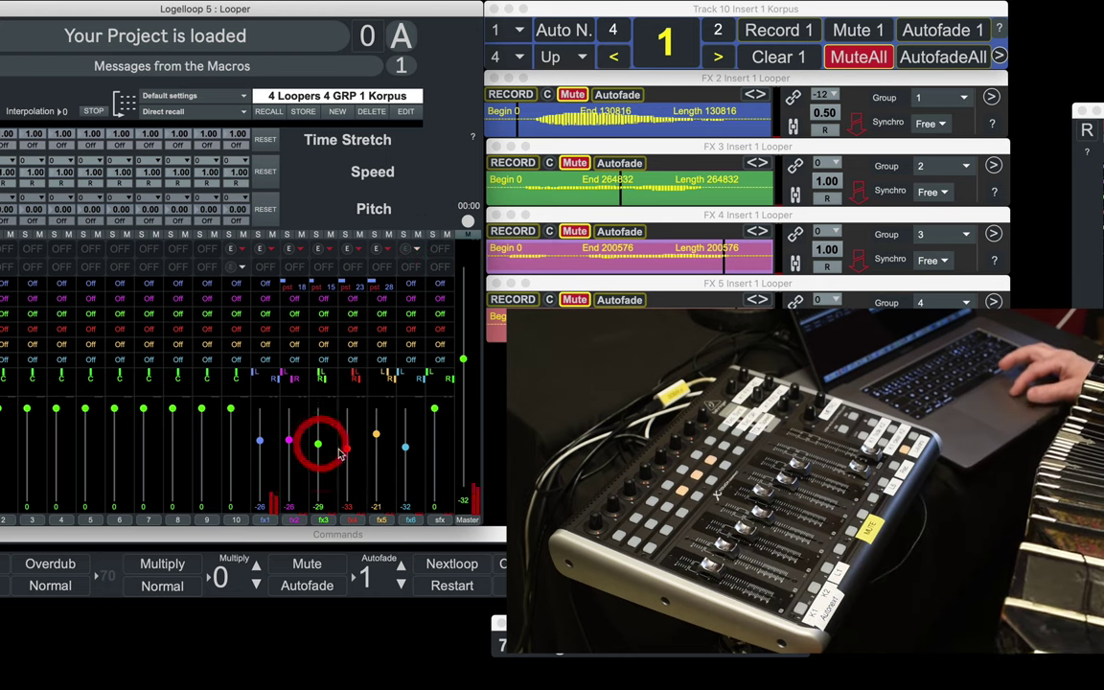
pyautogui.click(348, 439)
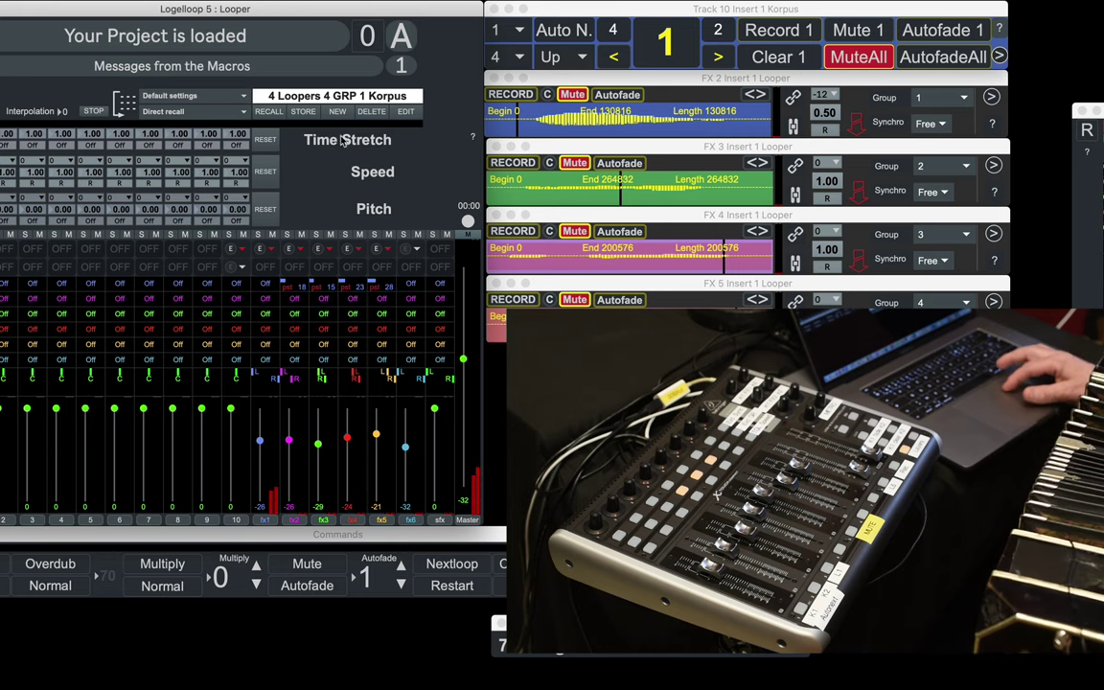
pyautogui.click(292, 113)
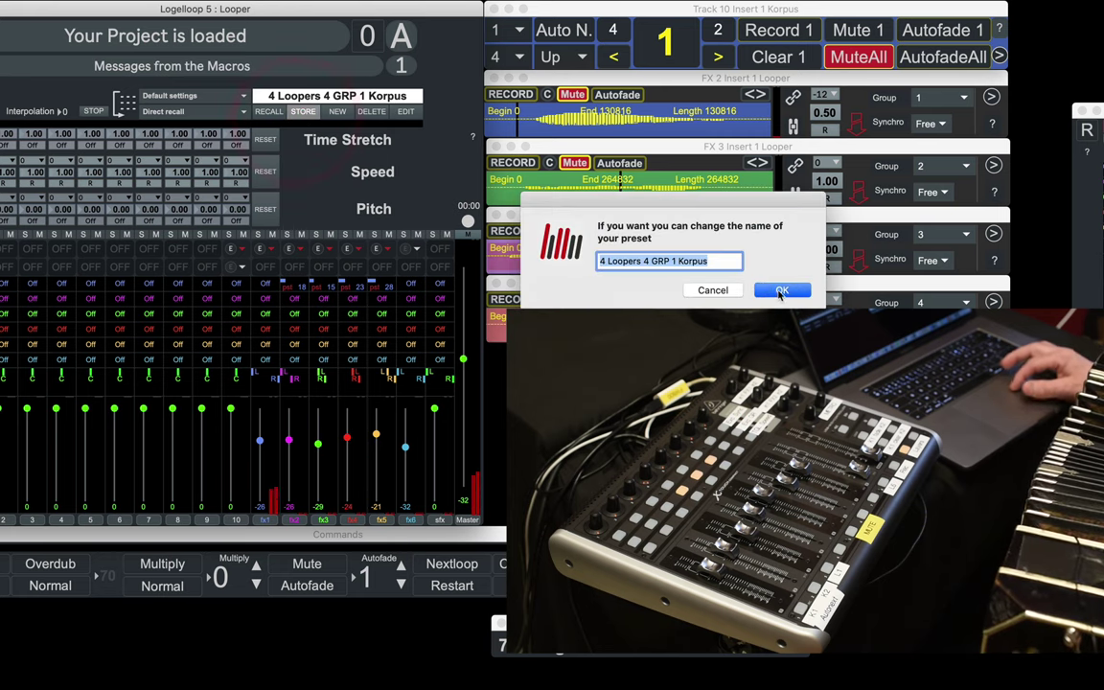
pyautogui.click(780, 289)
# - Create a new preset named 4 Loopers 4 GRP 1 Korpus Bis
pyautogui.click(337, 111)
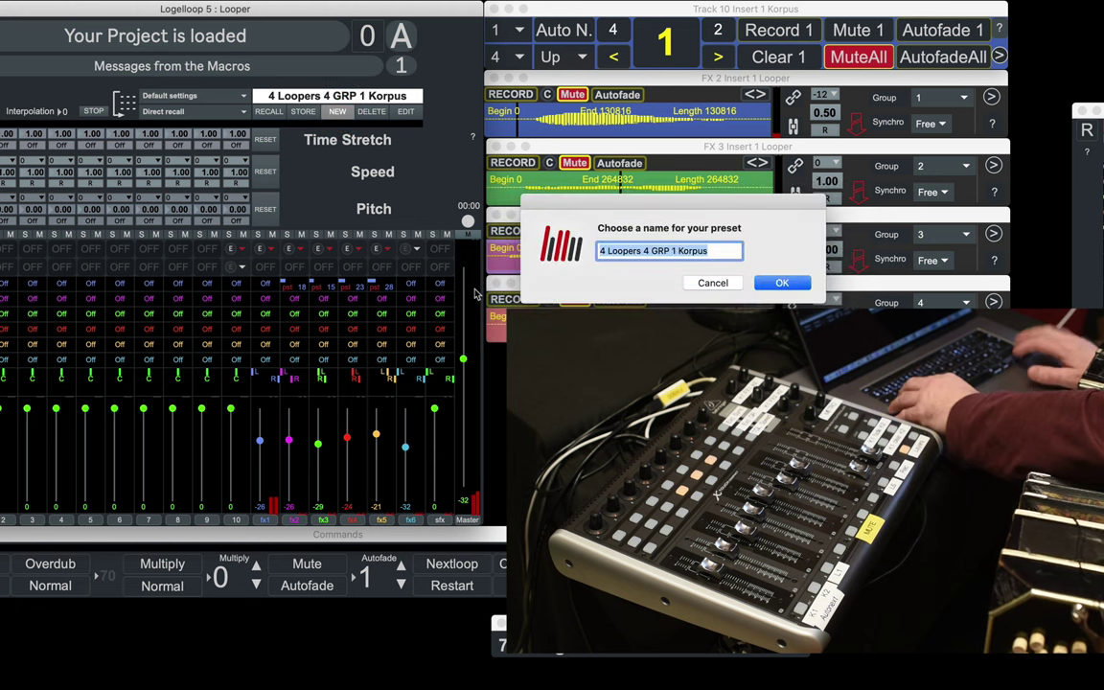
pyautogui.press('Right')
pyautogui.write('Bis')
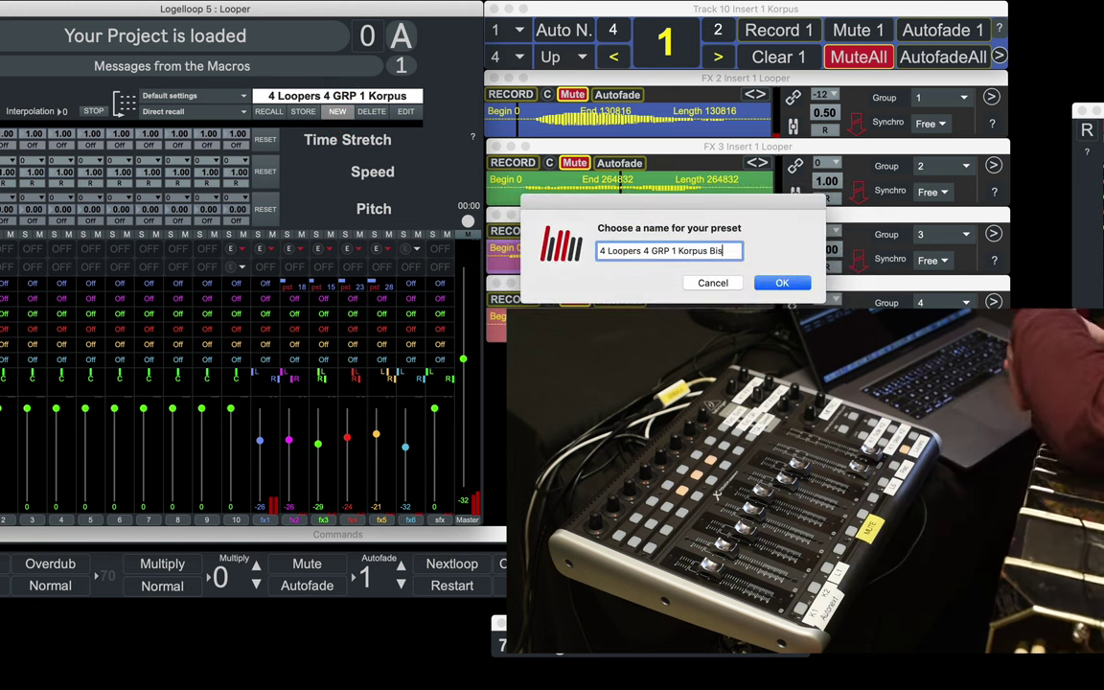
pyautogui.click(783, 284)
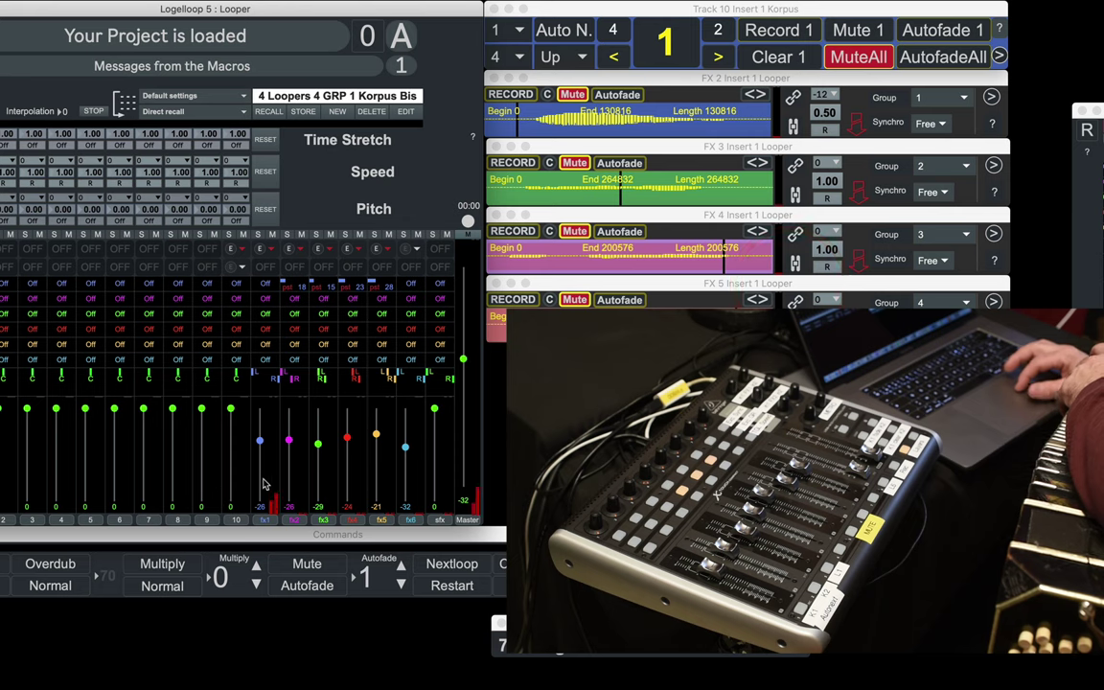
# - Lower the fx1 to fx6 volumes to -58, -53, -45, -47, -47 and -53, and store them in the Bis preset
pyautogui.moveTo(260, 478)
pyautogui.mouseDown()
pyautogui.moveTo(310, 458)
pyautogui.moveTo(406, 474)
pyautogui.mouseUp()
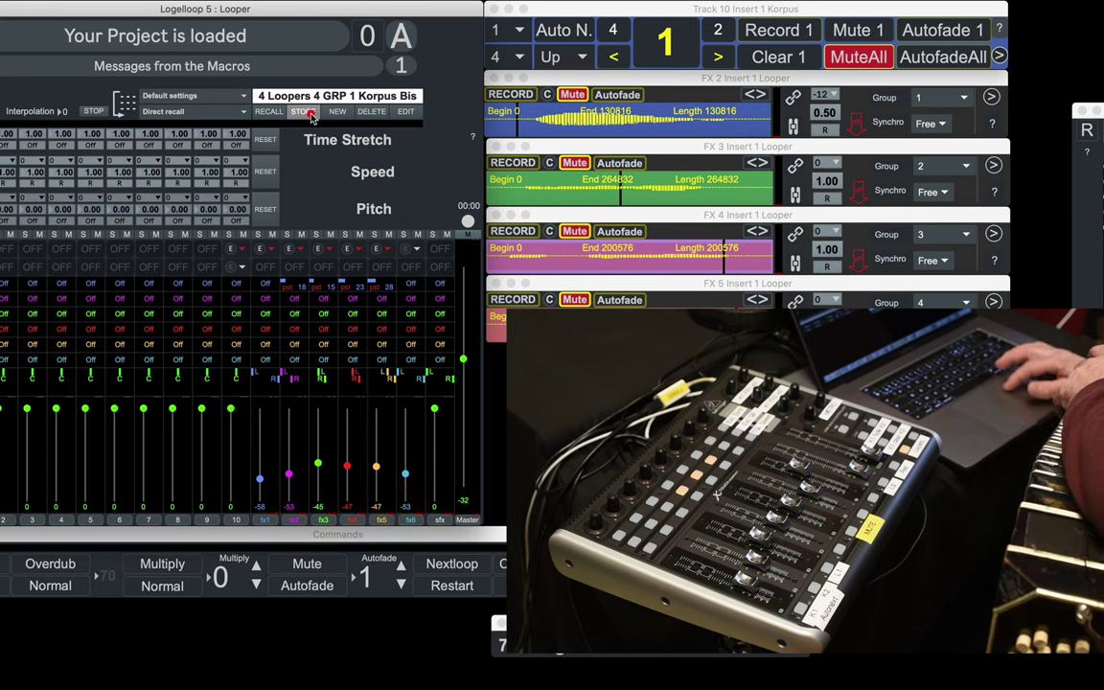
pyautogui.click(307, 113)
pyautogui.click(798, 293)
# - Recall the 4 Loopers 4 GRP 1 Korpus preset and switch back to the 4 Loopers 4 GRP 1 Korpus Bis preset
pyautogui.click(207, 95)
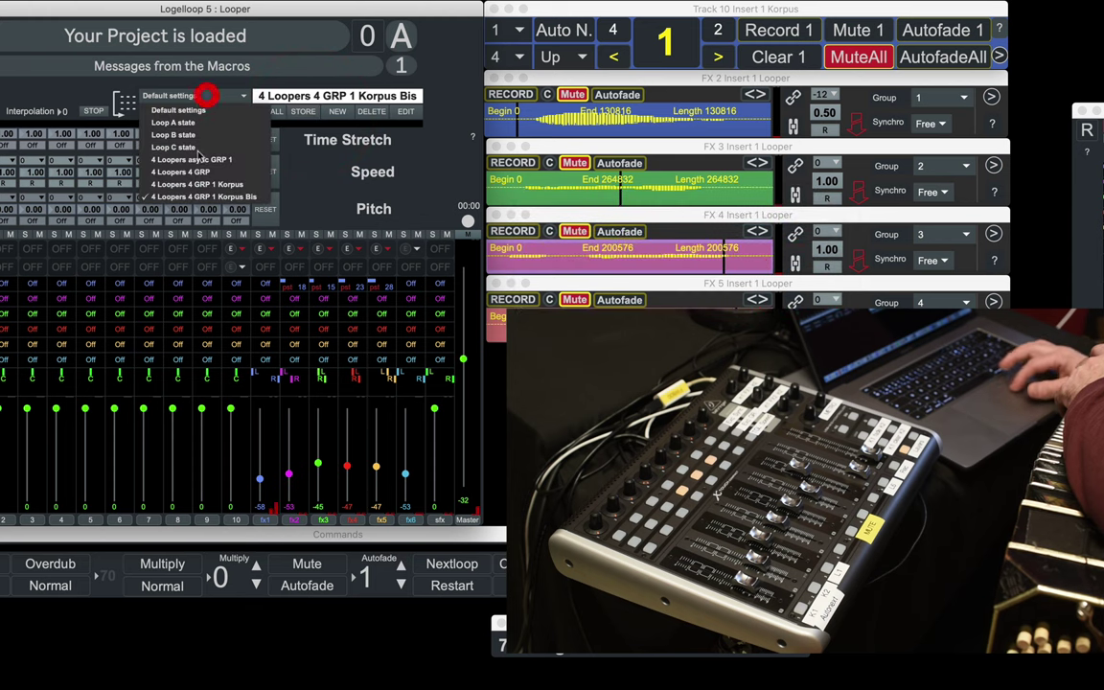
pyautogui.click(197, 183)
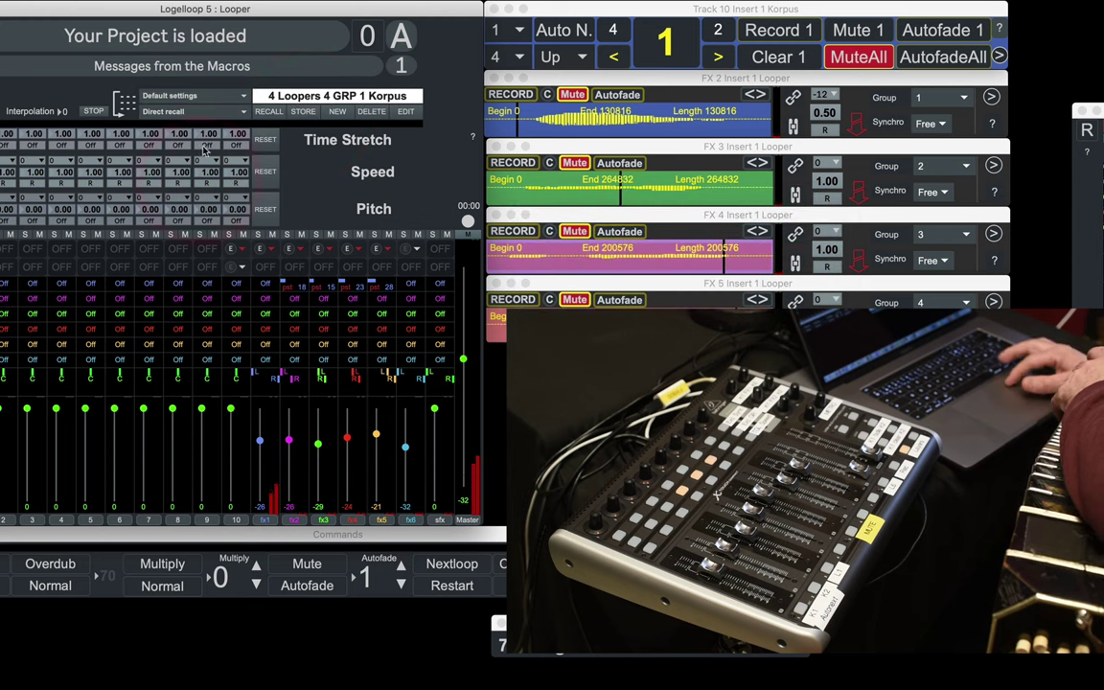
pyautogui.click(207, 95)
pyautogui.click(209, 189)
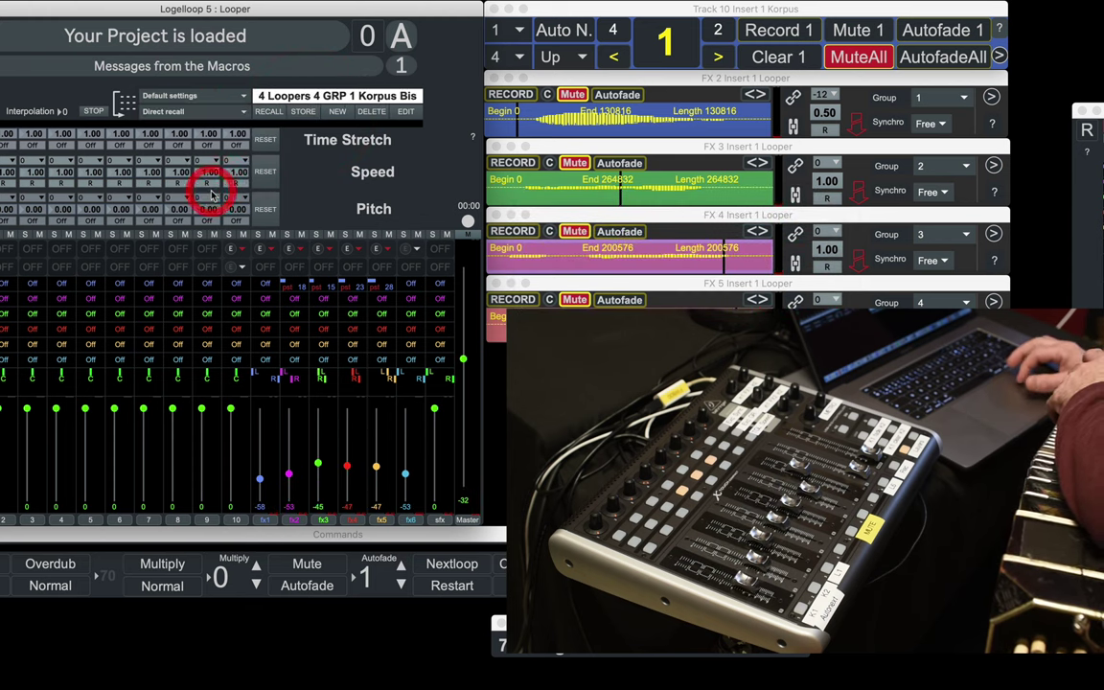
# - Recall the 4 Loopers 4 GRP 1 Korpus preset with an interpolation of 3, and return the interpolation to 0
pyautogui.moveTo(65, 111); pyautogui.dragTo(65, 96)
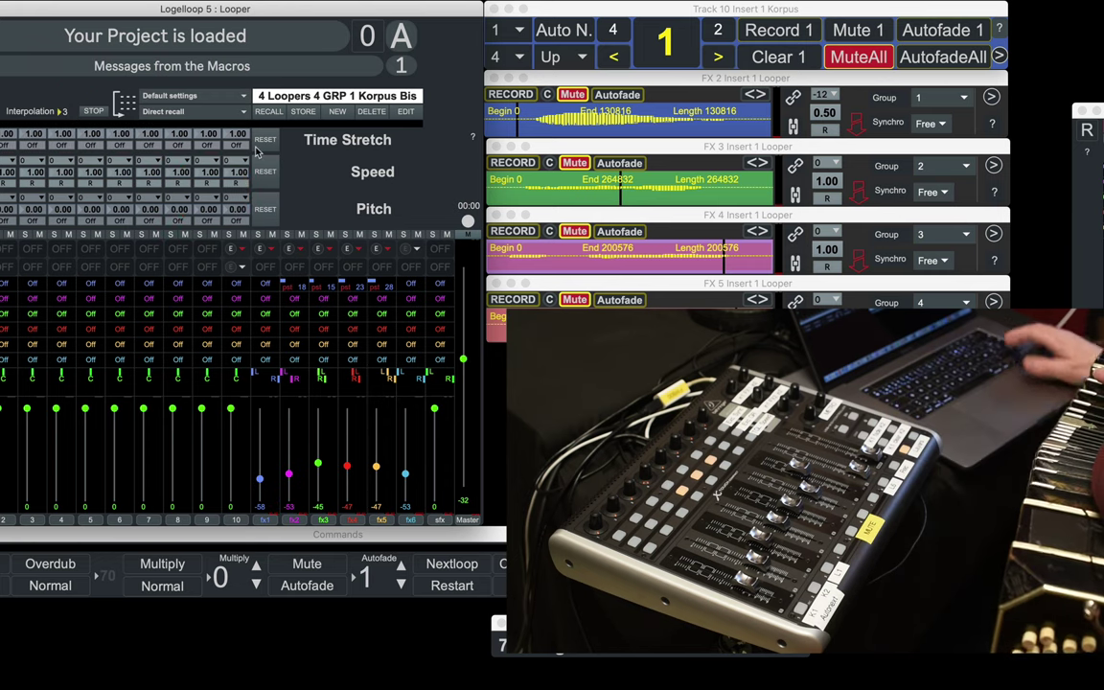
pyautogui.click(211, 95)
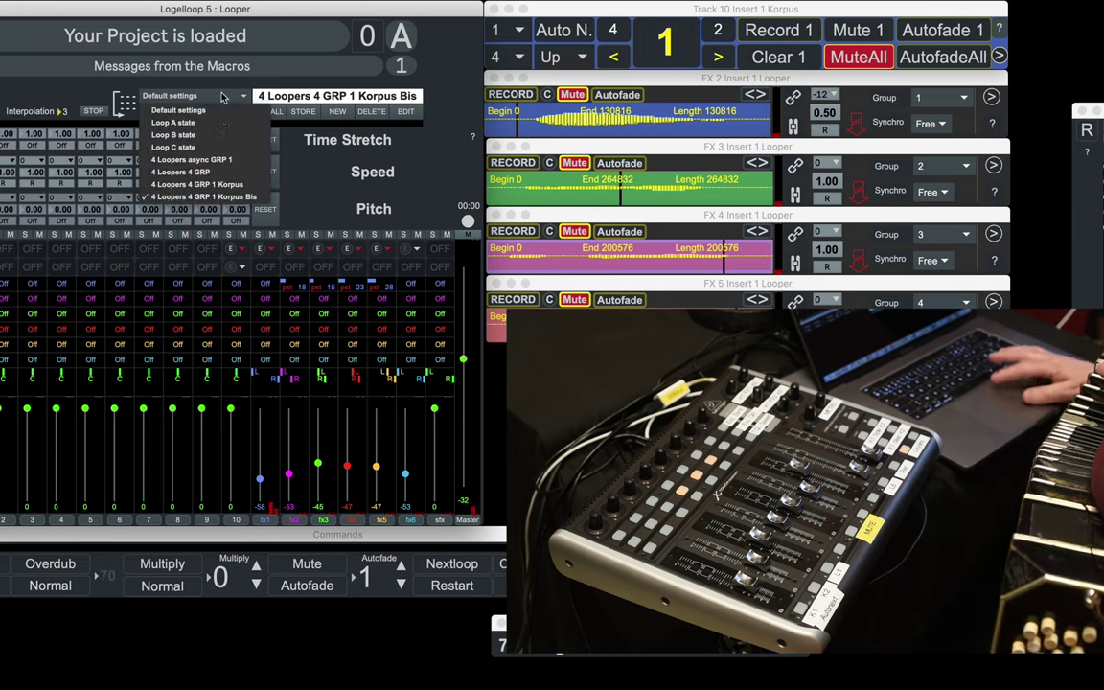
pyautogui.click(204, 187)
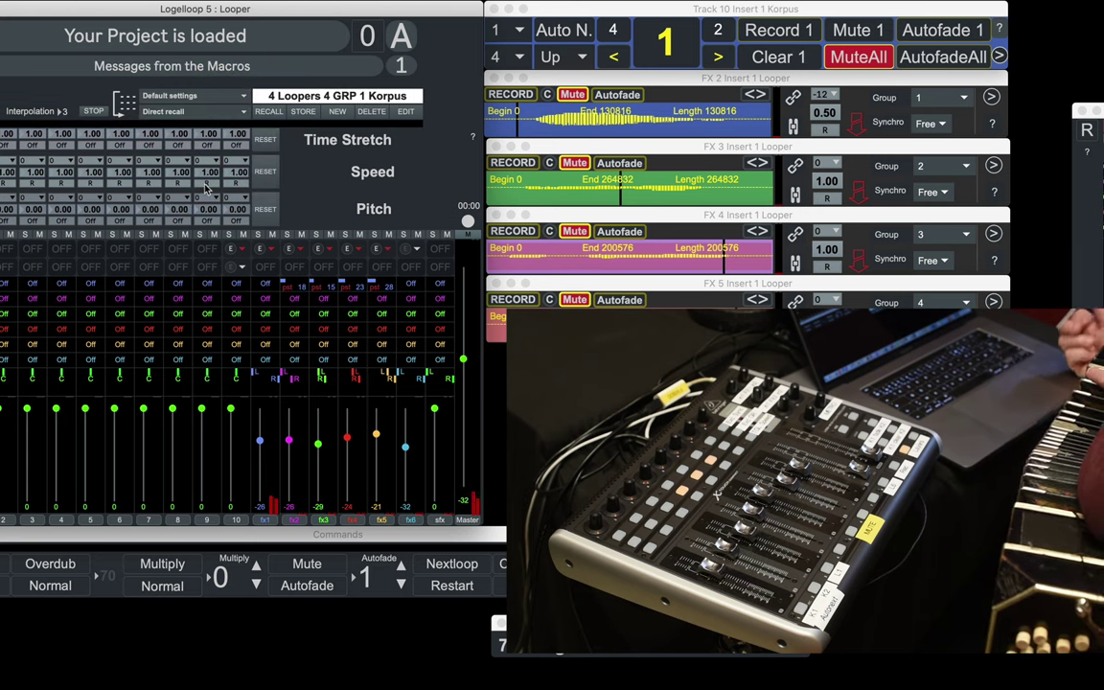
pyautogui.click(66, 119)
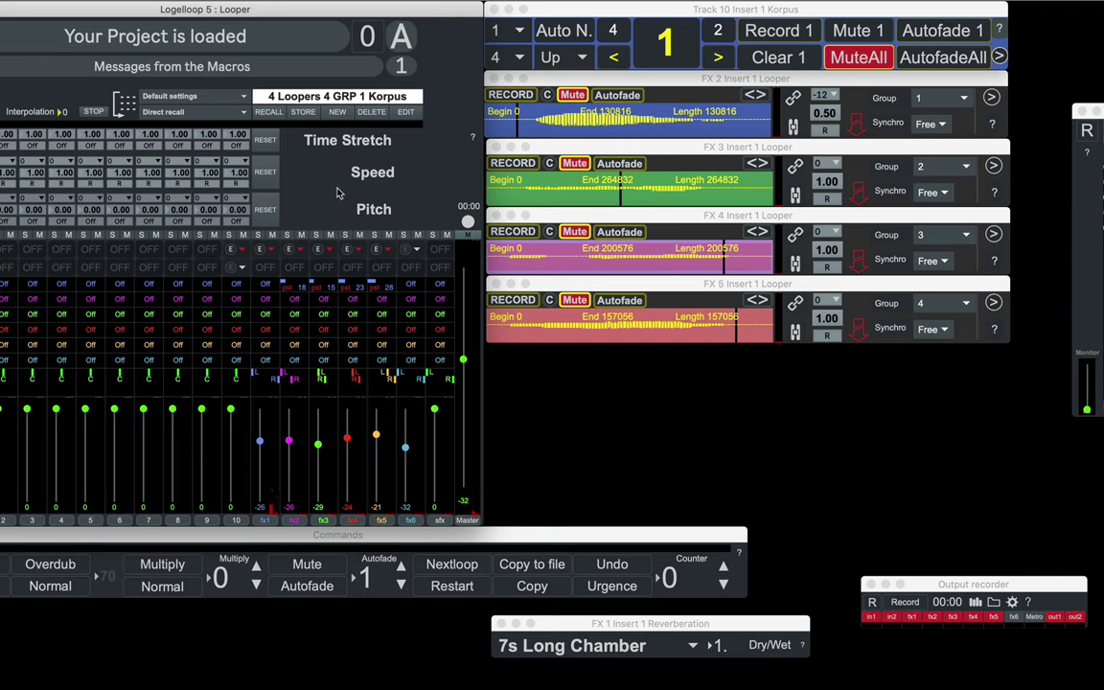
# - Load a second Korpus into insert 2 of track 10 and place its window below the FX 5 looper
pyautogui.click(243, 271)
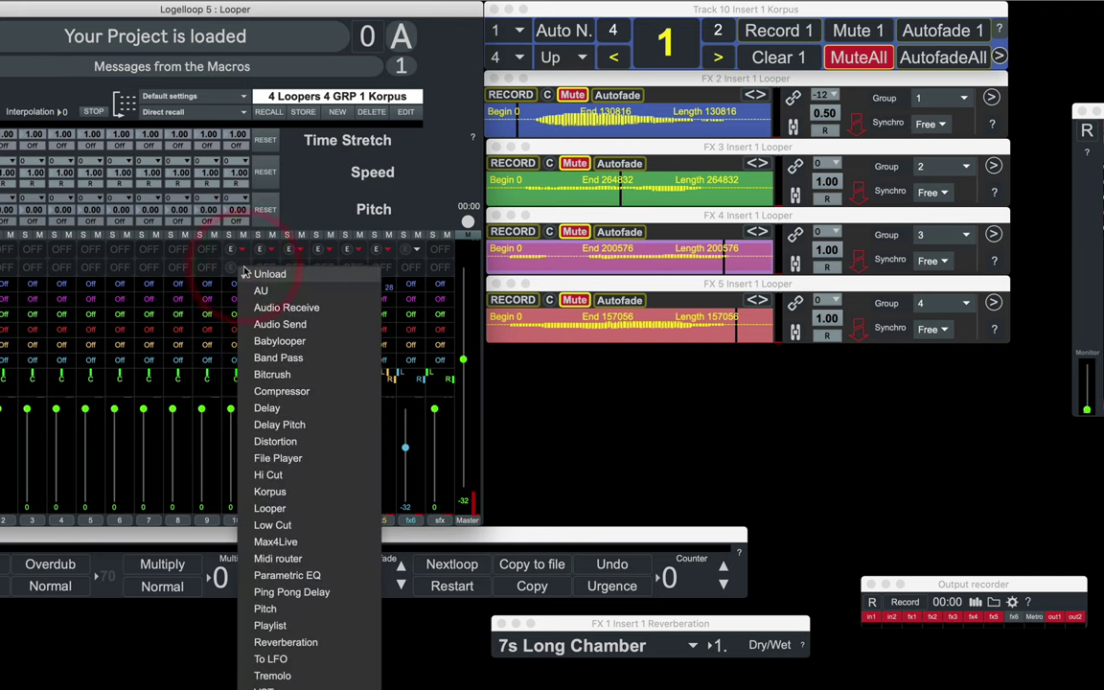
pyautogui.click(270, 491)
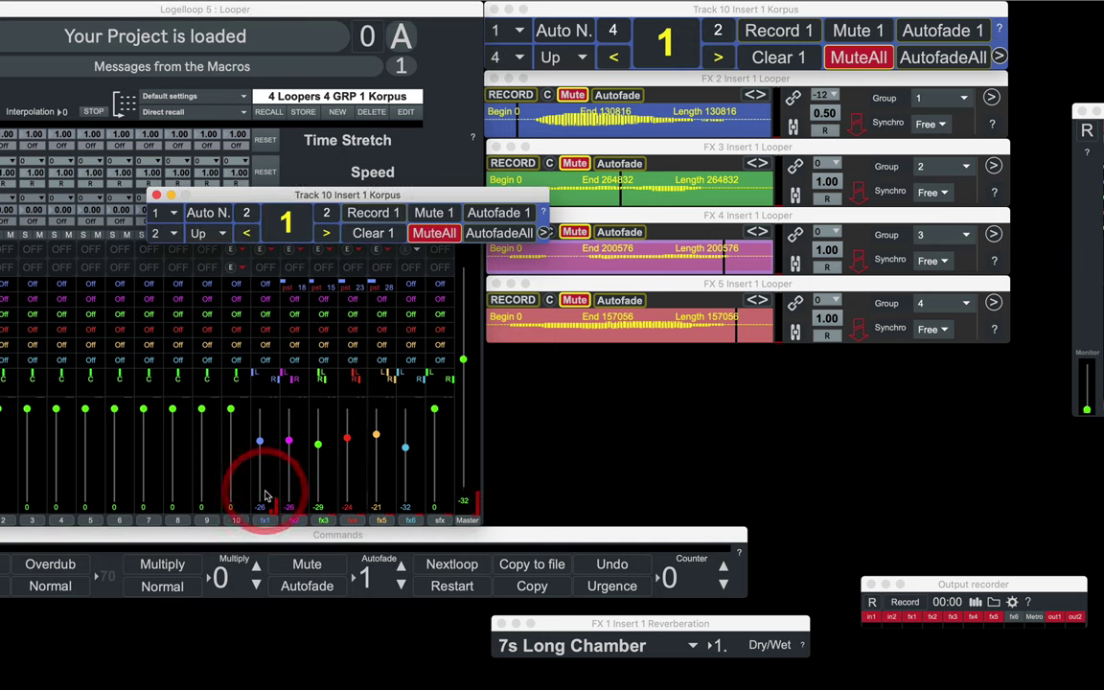
pyautogui.moveTo(443, 198); pyautogui.dragTo(781, 377)
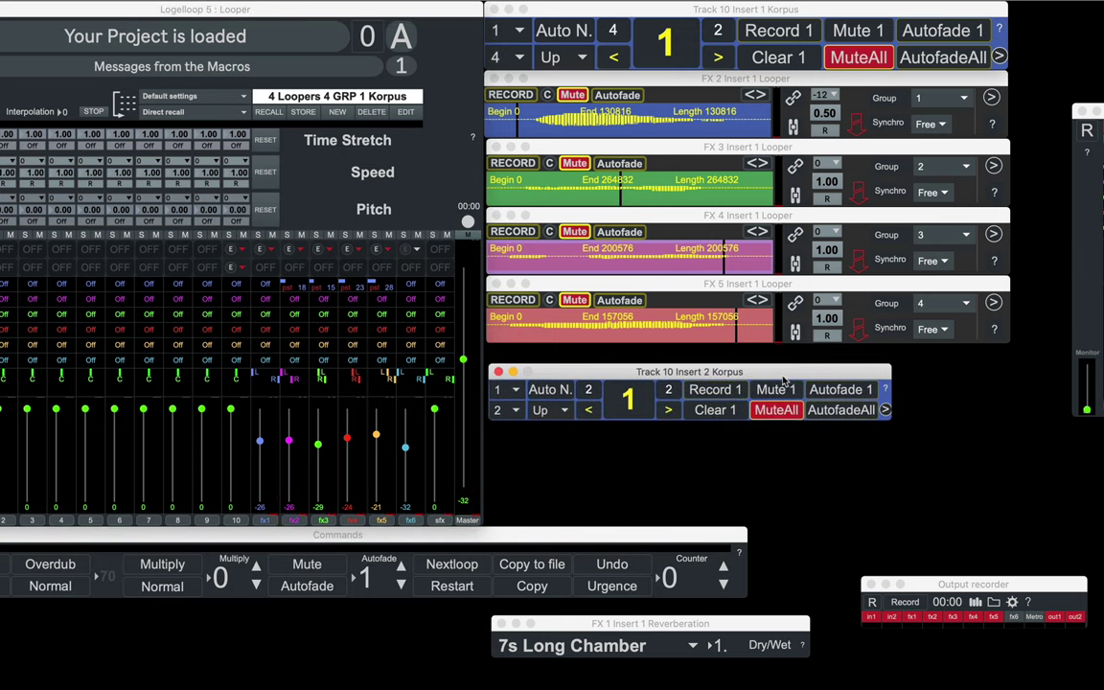
# - Start the output recording and enlarge the Insert 2 Korpus window to match the width of the Insert 1 Korpus
pyautogui.click(468, 222)
pyautogui.click(712, 372)
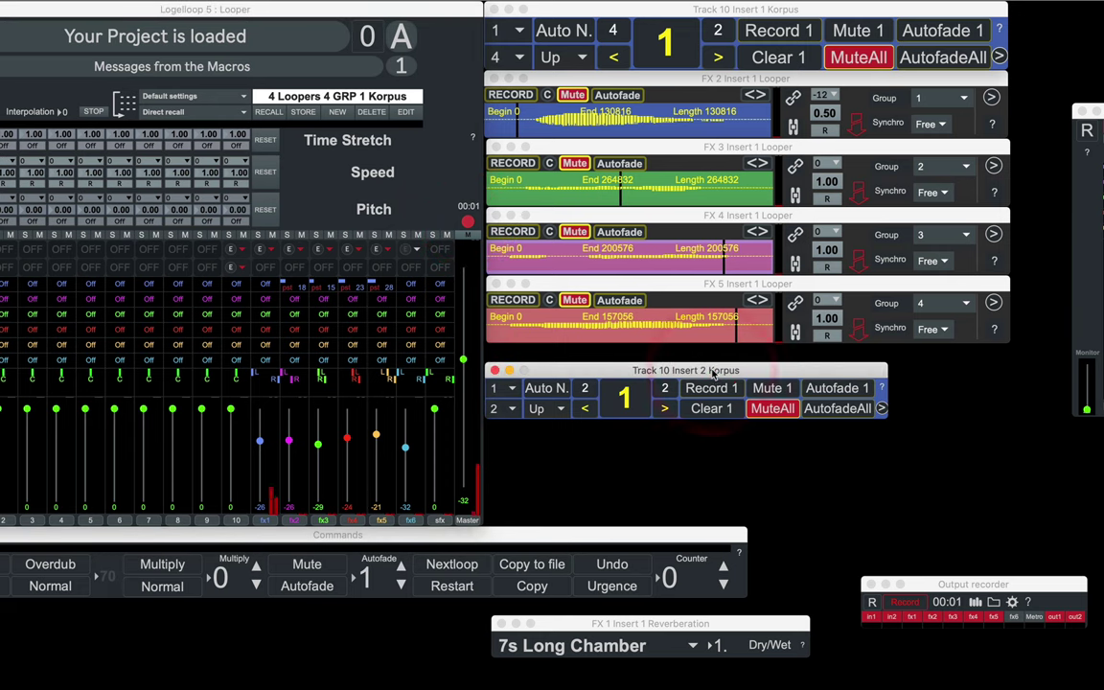
pyautogui.press('super+plus')
pyautogui.press('super+plus')
pyautogui.press('super+plus')
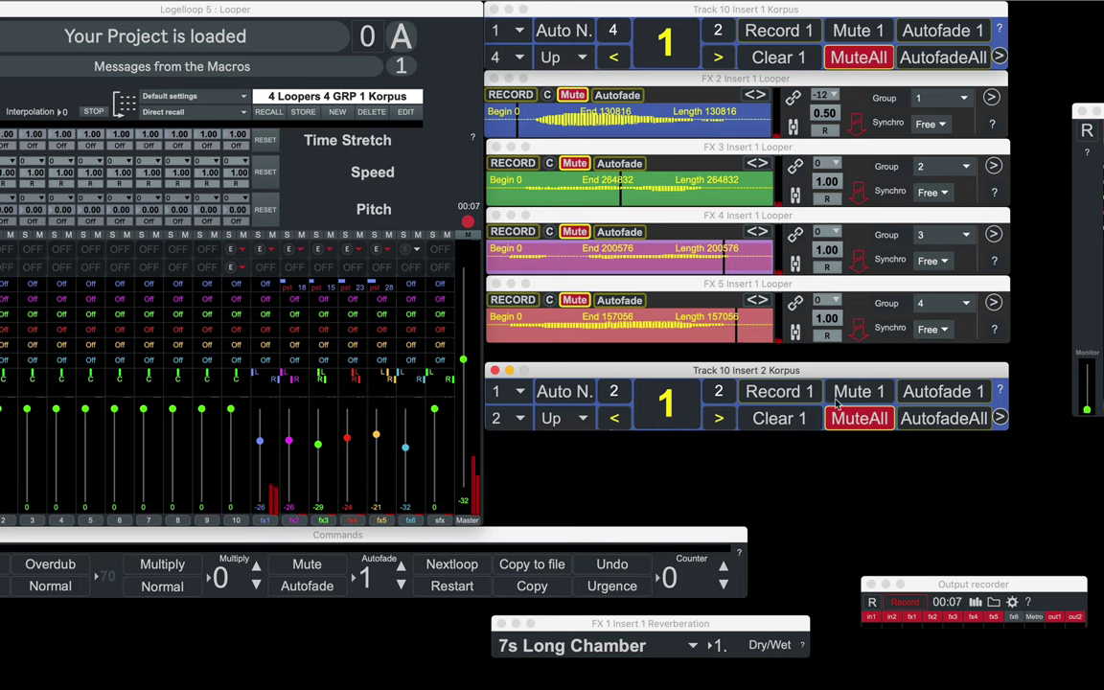
# - Limit the Insert 1 Korpus to groups 1 to 2 and the Insert 2 Korpus to groups 3 to 4
pyautogui.click(519, 59)
pyautogui.click(505, 91)
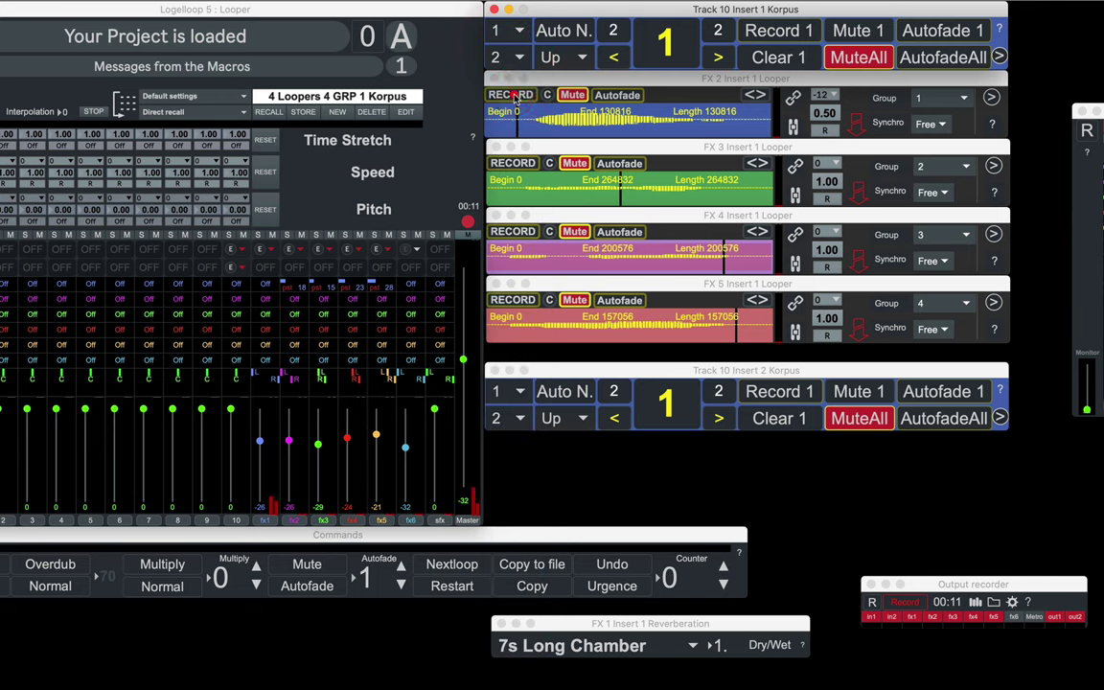
pyautogui.click(515, 393)
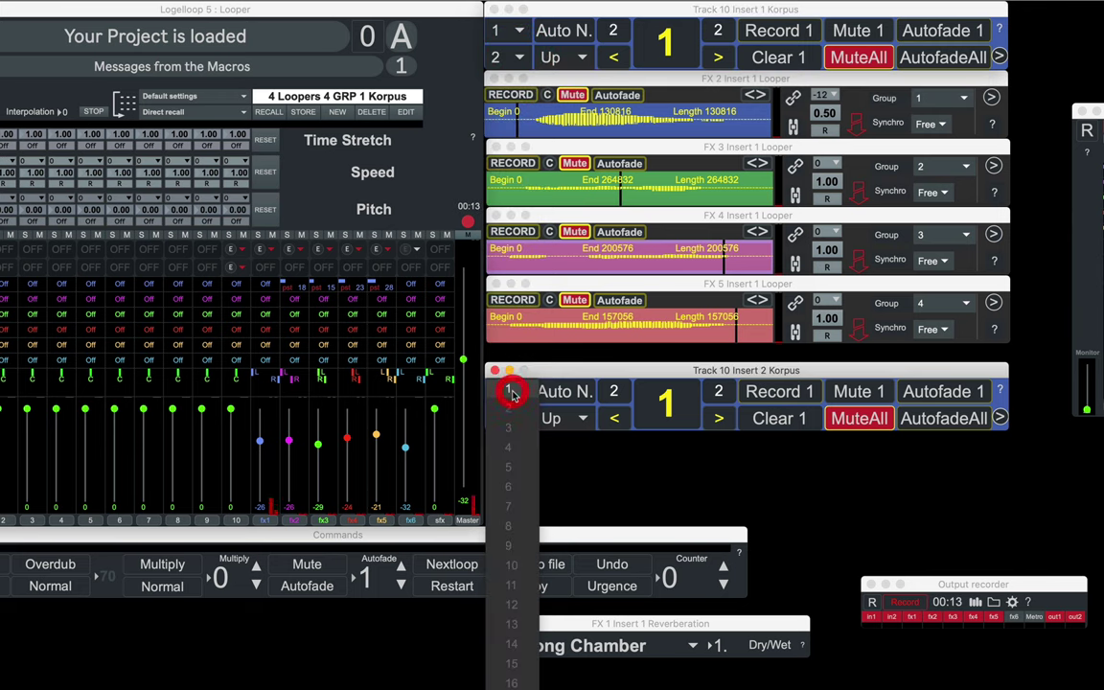
pyautogui.click(507, 391)
pyautogui.click(510, 418)
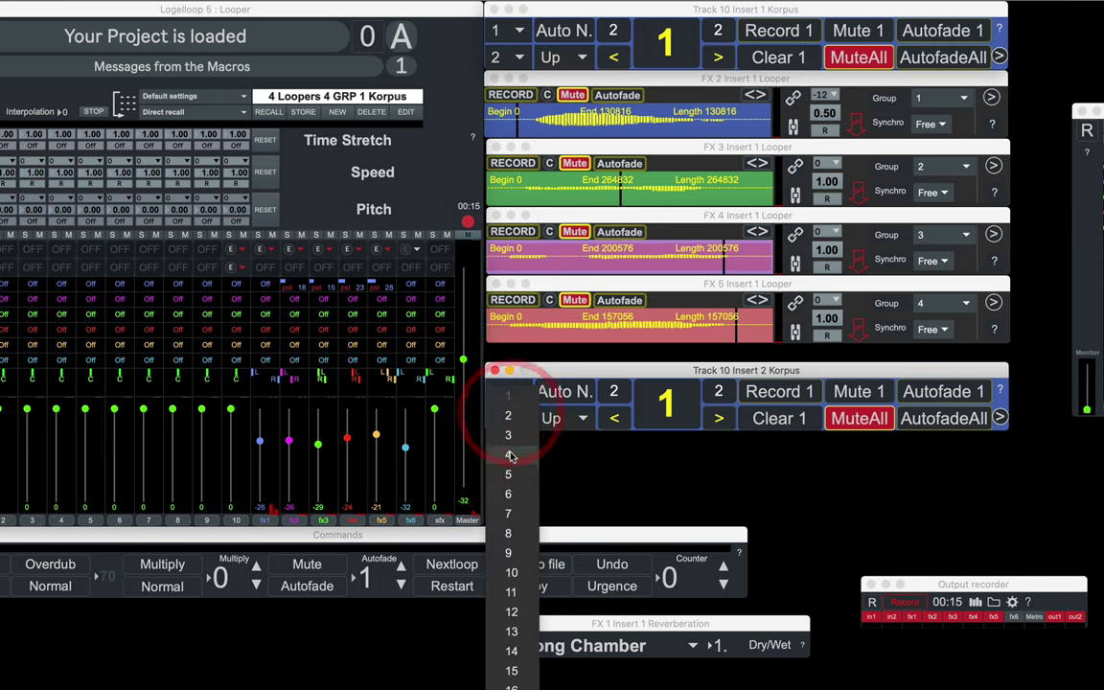
pyautogui.click(508, 454)
pyautogui.click(509, 397)
pyautogui.click(508, 427)
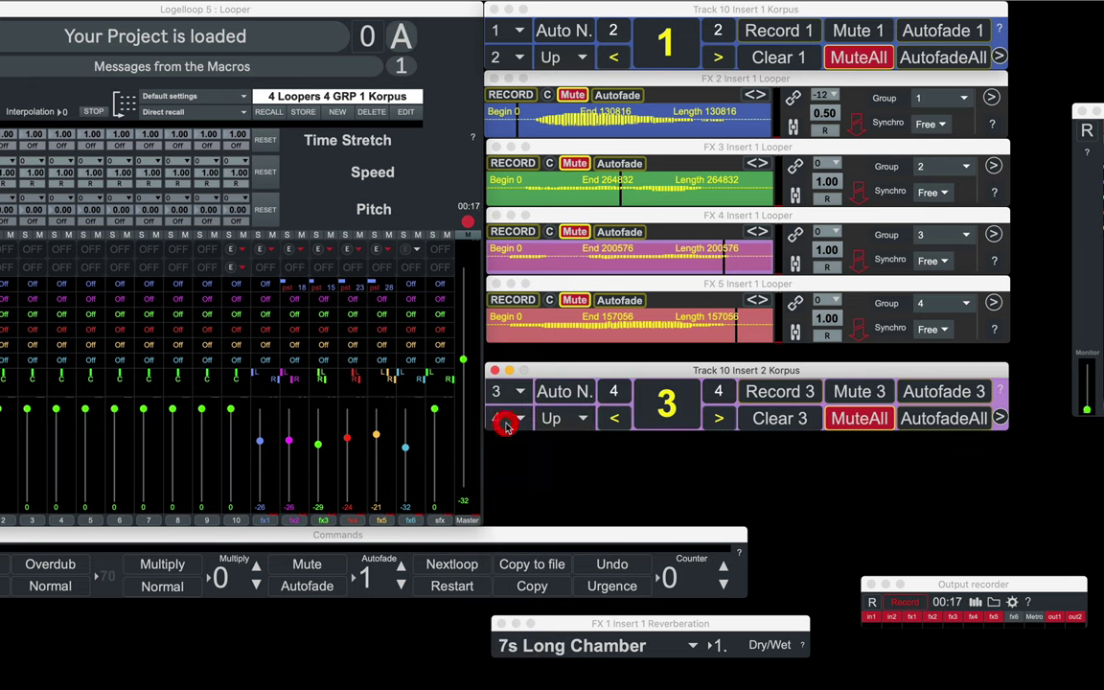
# - Unmute groups 3 and 4 and autofade them out with the Insert 2 Korpus, and autofade groups 1 and 2 in and out with Insert 1
pyautogui.click(867, 427)
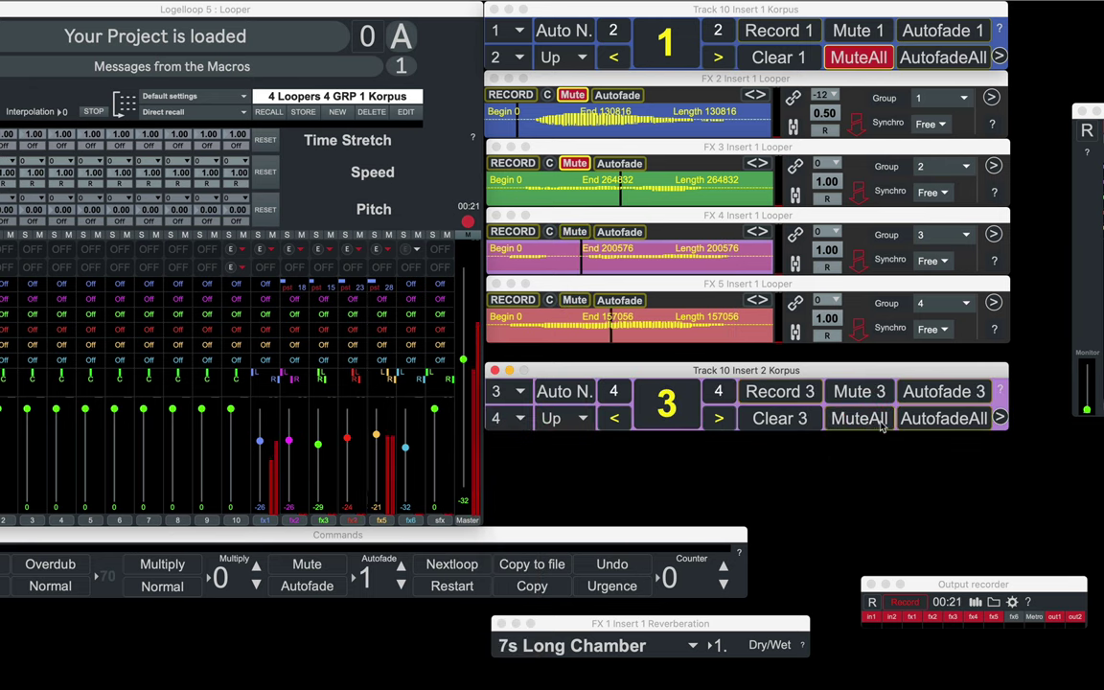
pyautogui.click(934, 420)
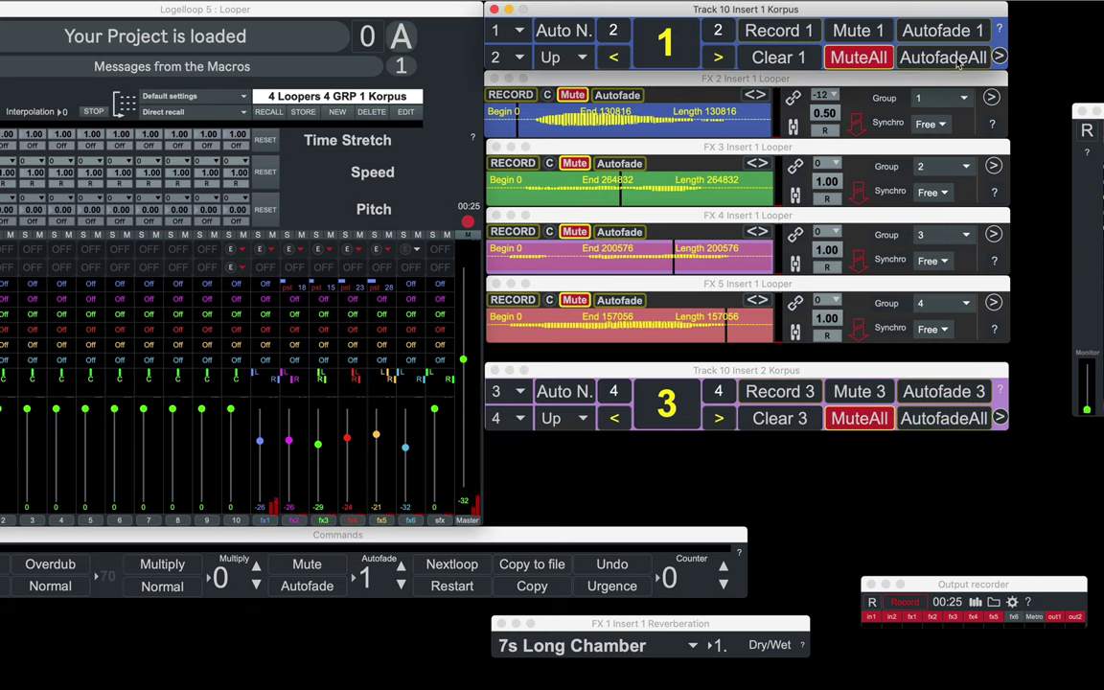
pyautogui.click(953, 57)
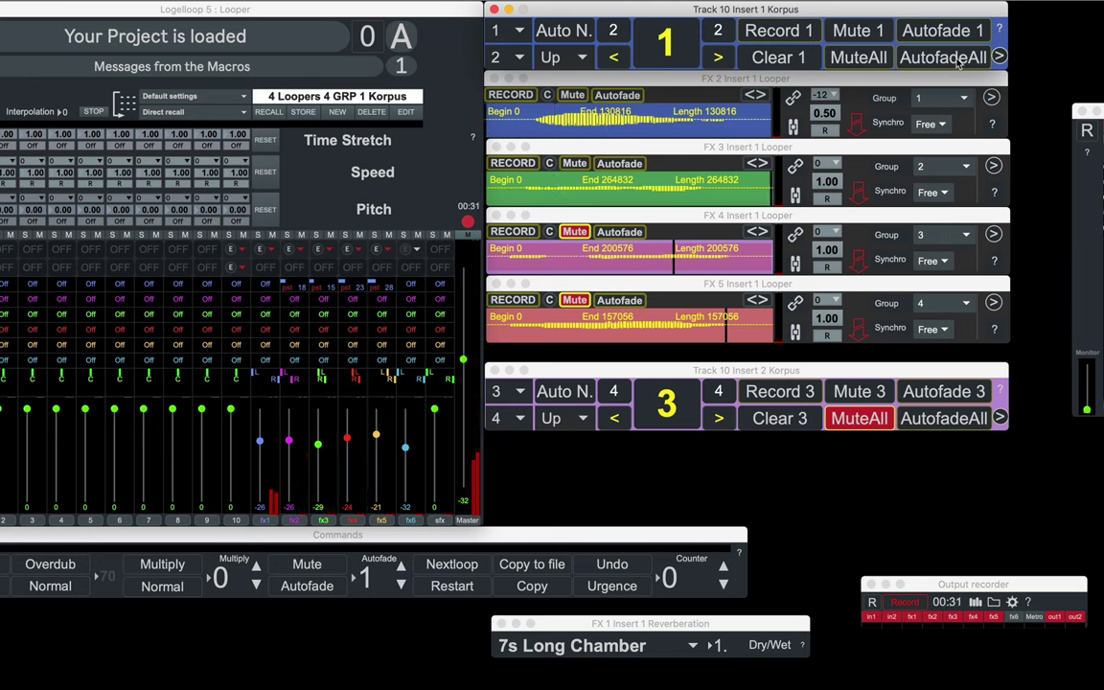
pyautogui.click(955, 59)
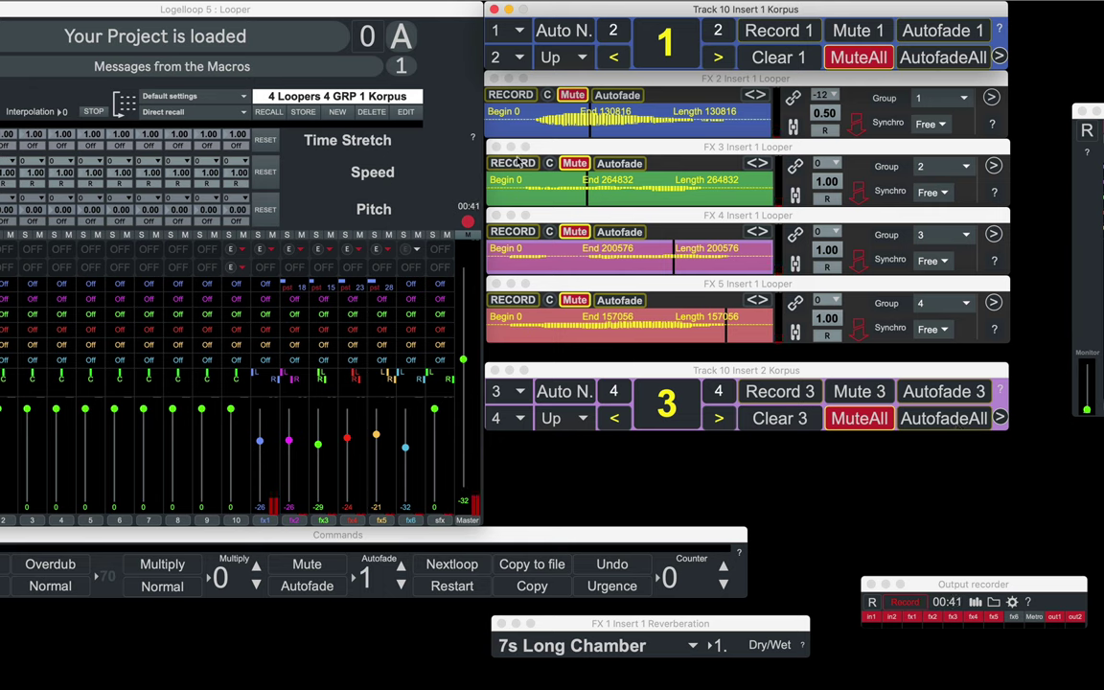
pyautogui.click(468, 222)
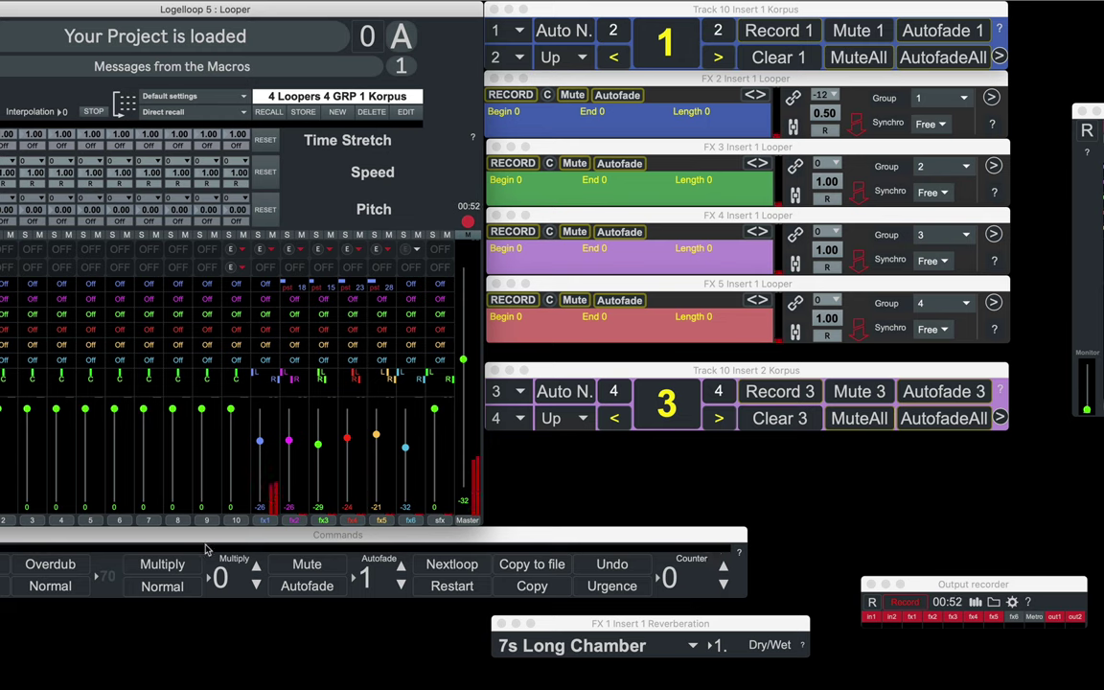
# - Set the first group of the Insert 2 Korpus to 1 and clear group 1 from the Insert 1 Korpus
pyautogui.click(506, 395)
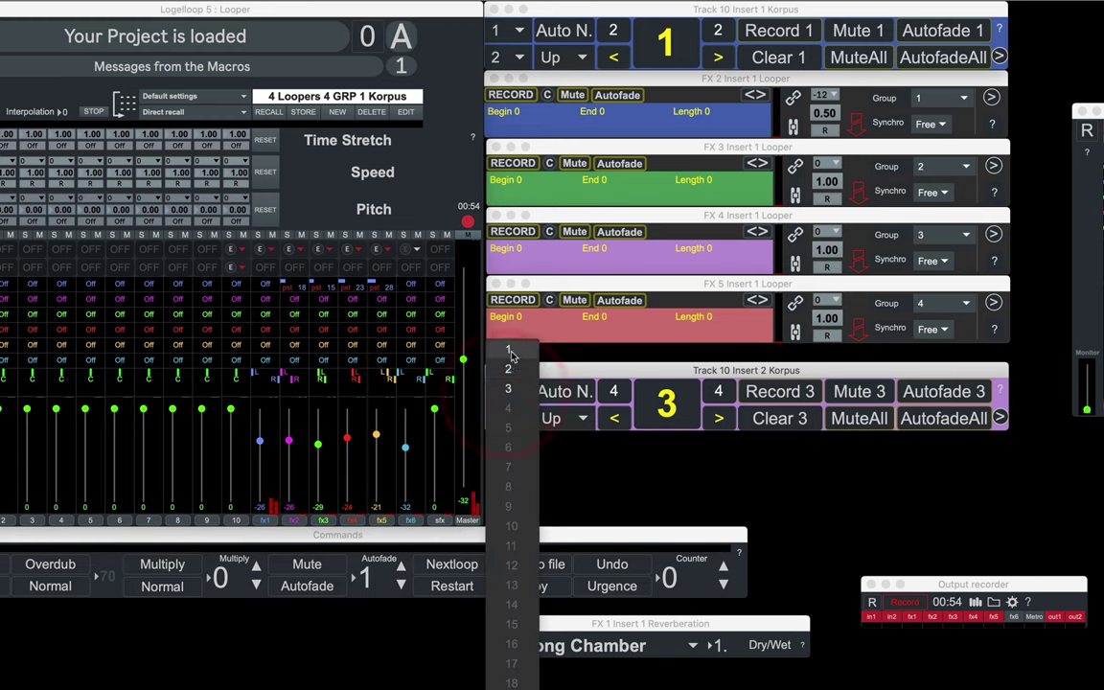
pyautogui.click(510, 345)
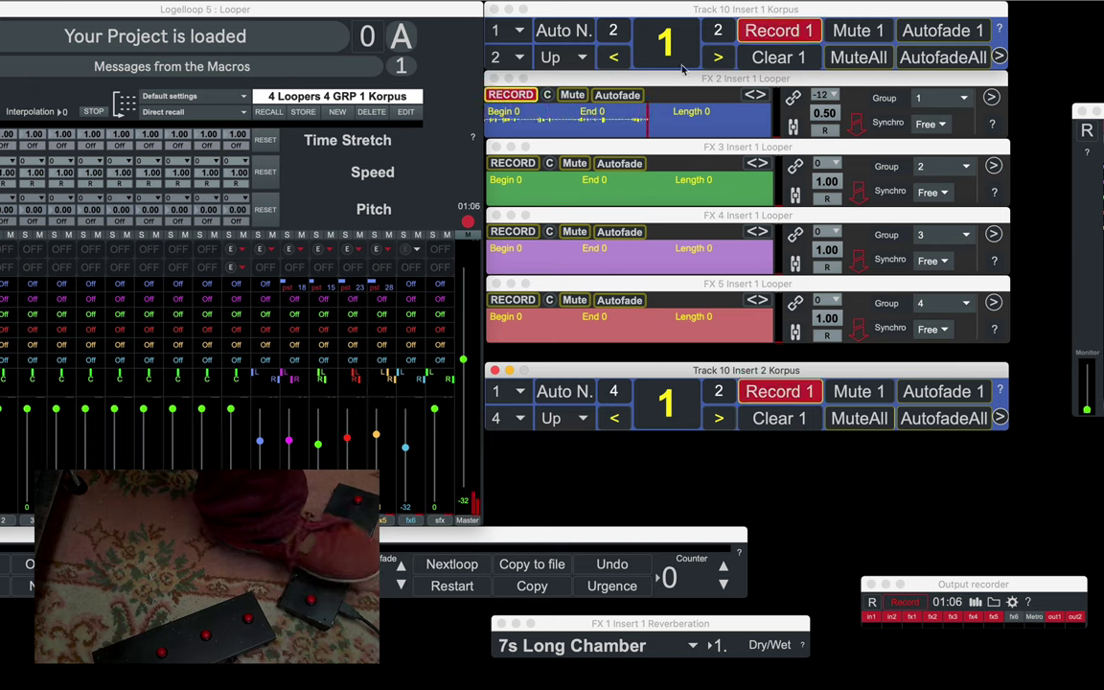
pyautogui.click(754, 61)
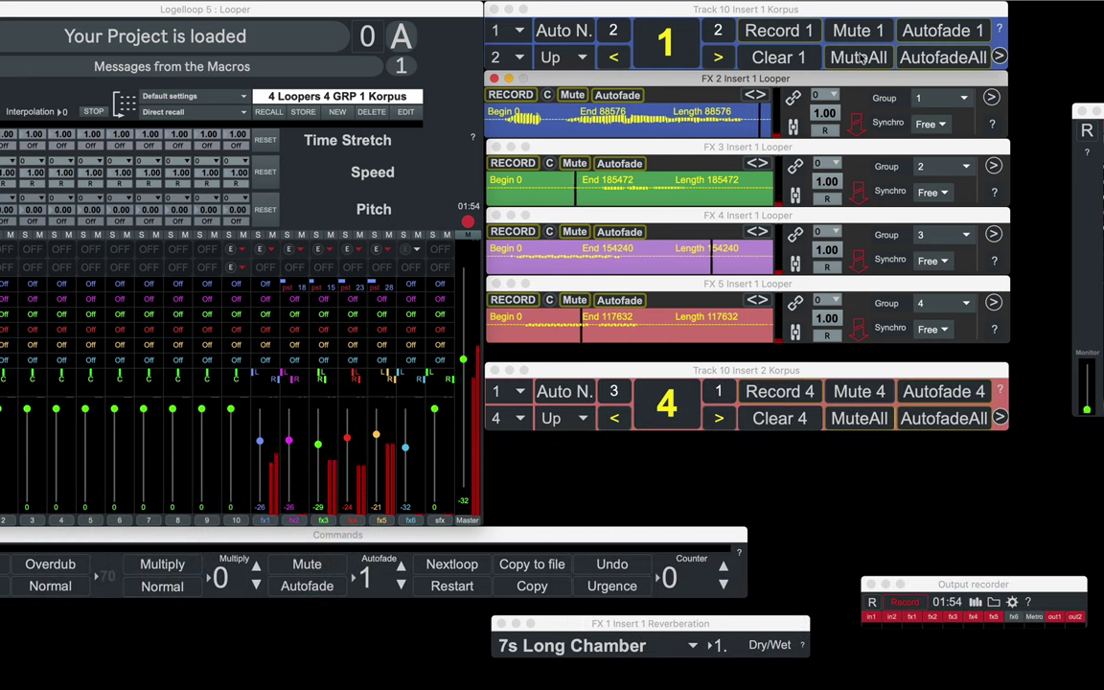
# - Mute all groups of the Insert 1 Korpus with MuteAll and unmute them again
pyautogui.click(859, 57)
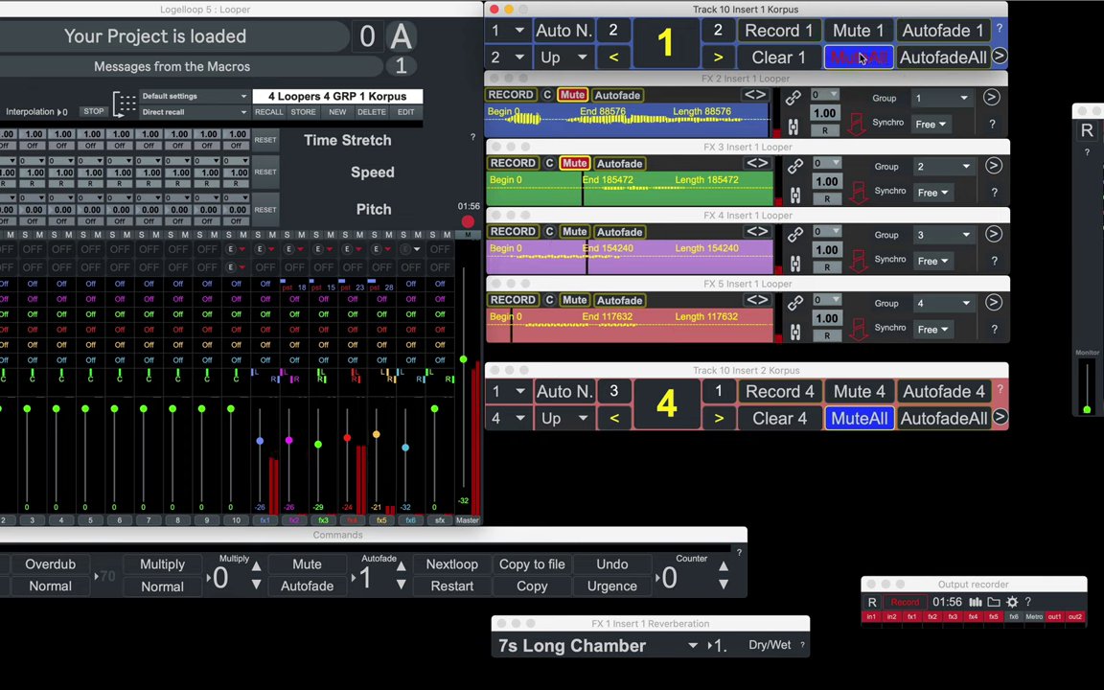
pyautogui.click(860, 59)
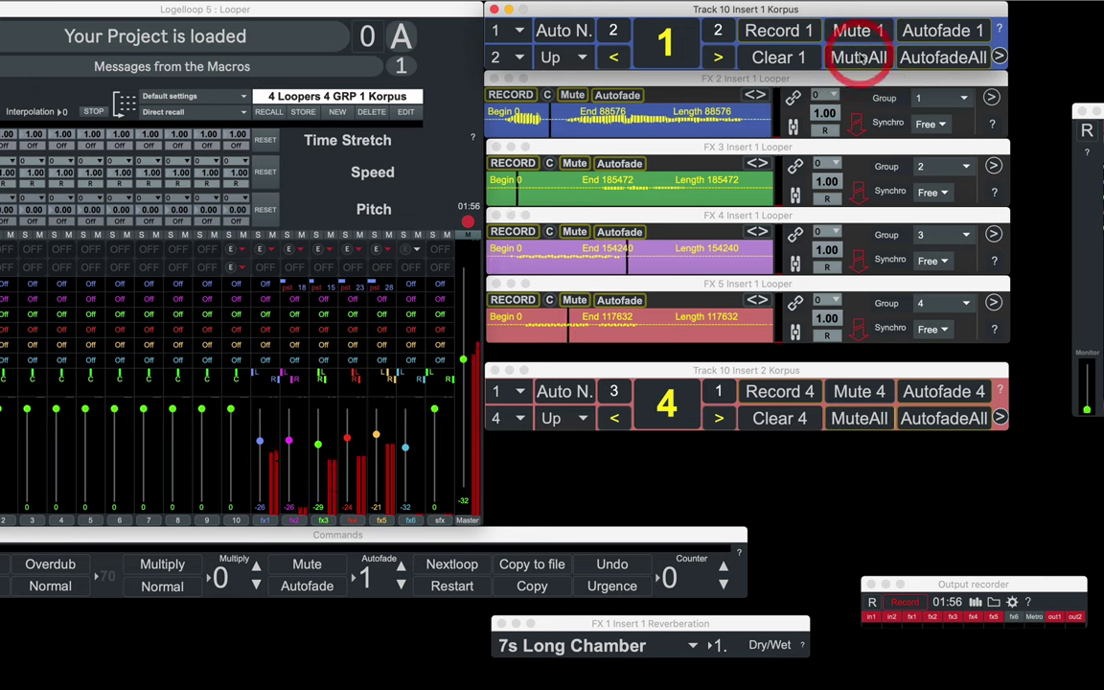
# - Mute and unmute all groups with the Insert 2 Korpus, and autofade groups 1 and 2 out with the Insert 1 Korpus
pyautogui.click(861, 419)
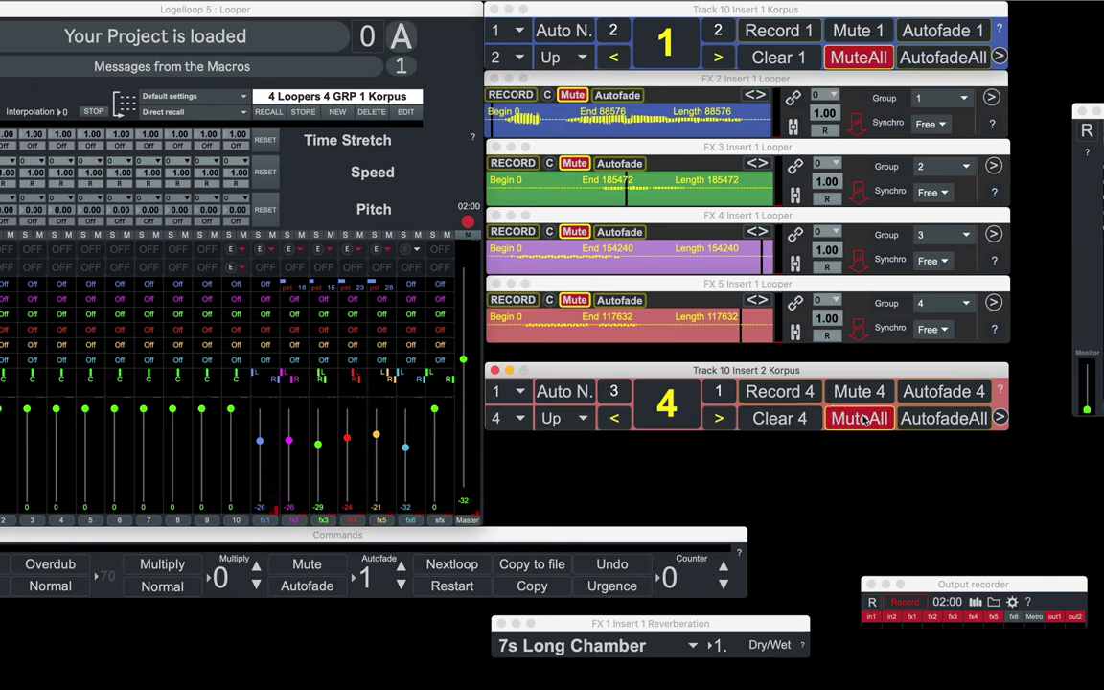
pyautogui.click(860, 418)
pyautogui.click(942, 59)
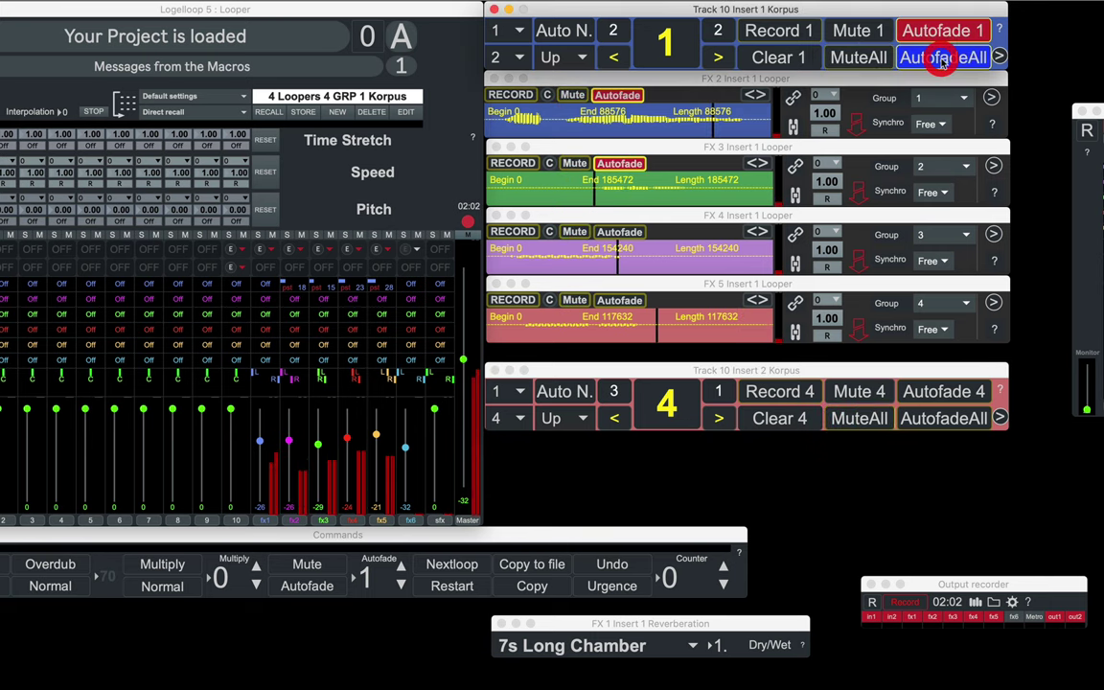
# - Set the first group of the Insert 2 Korpus to 3 and autofade all its groups out
pyautogui.click(514, 393)
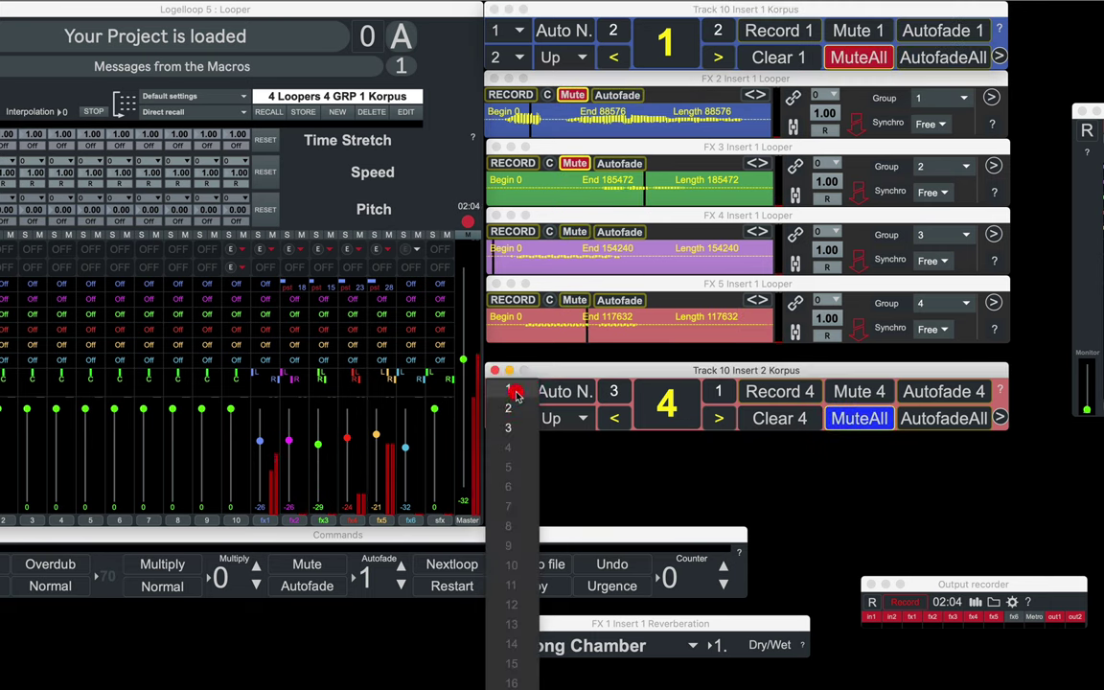
pyautogui.click(514, 422)
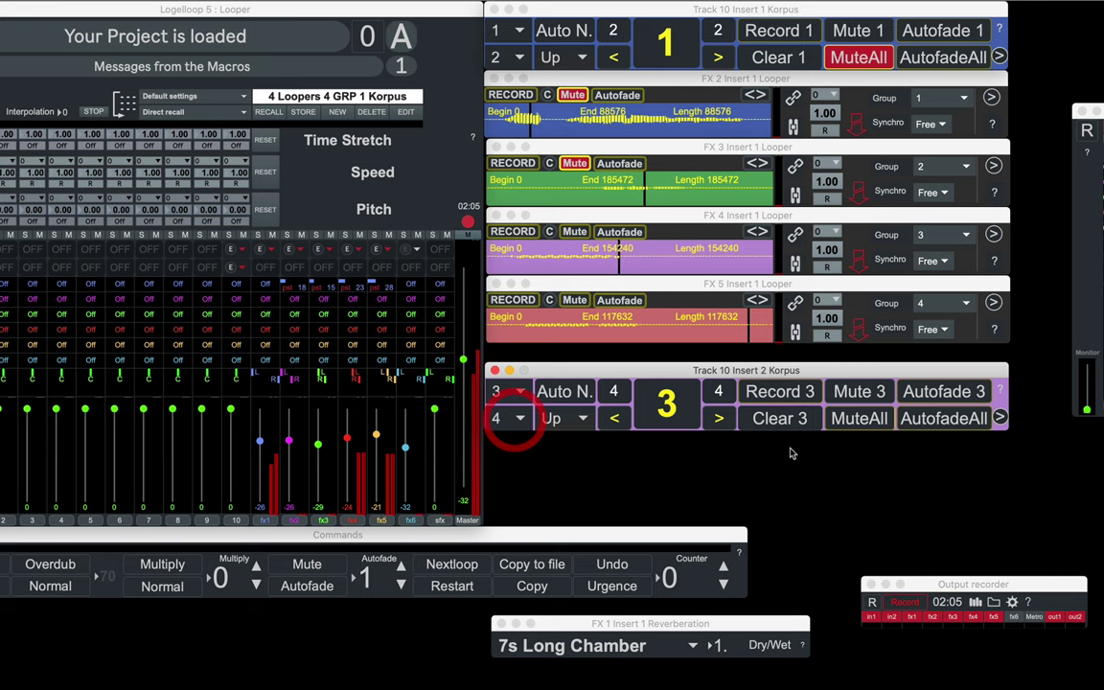
pyautogui.click(935, 419)
# - Autofade groups 1–2 and 3–4 in and out with their respective Korpus inserts, and clear the loops of all four groups
pyautogui.click(920, 59)
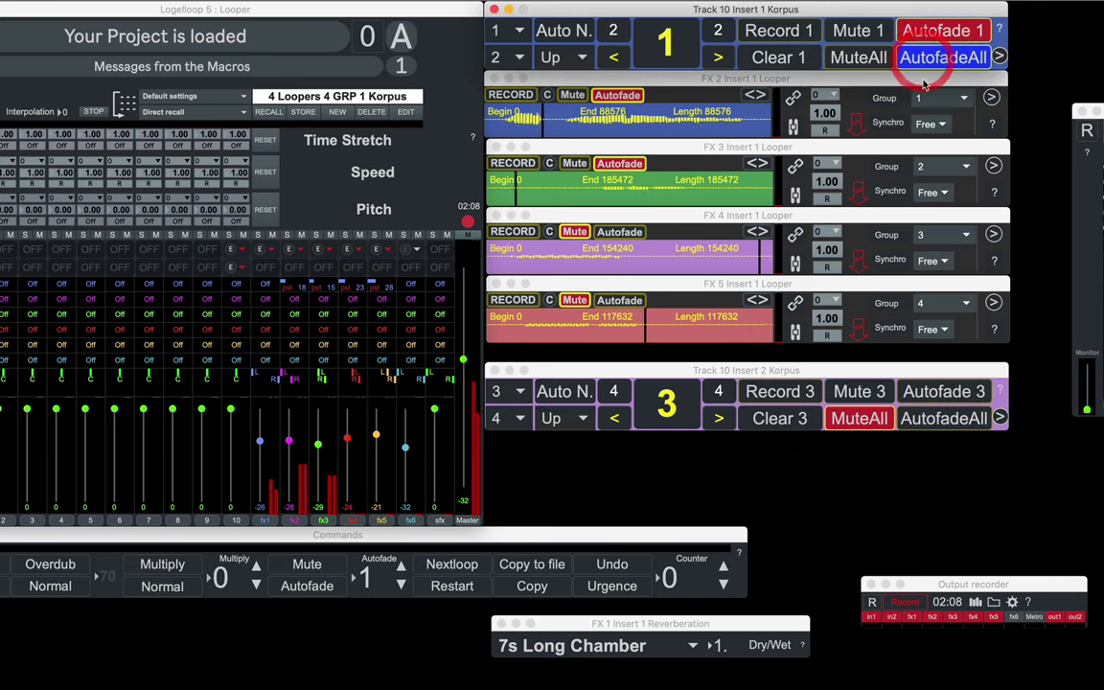
pyautogui.click(958, 422)
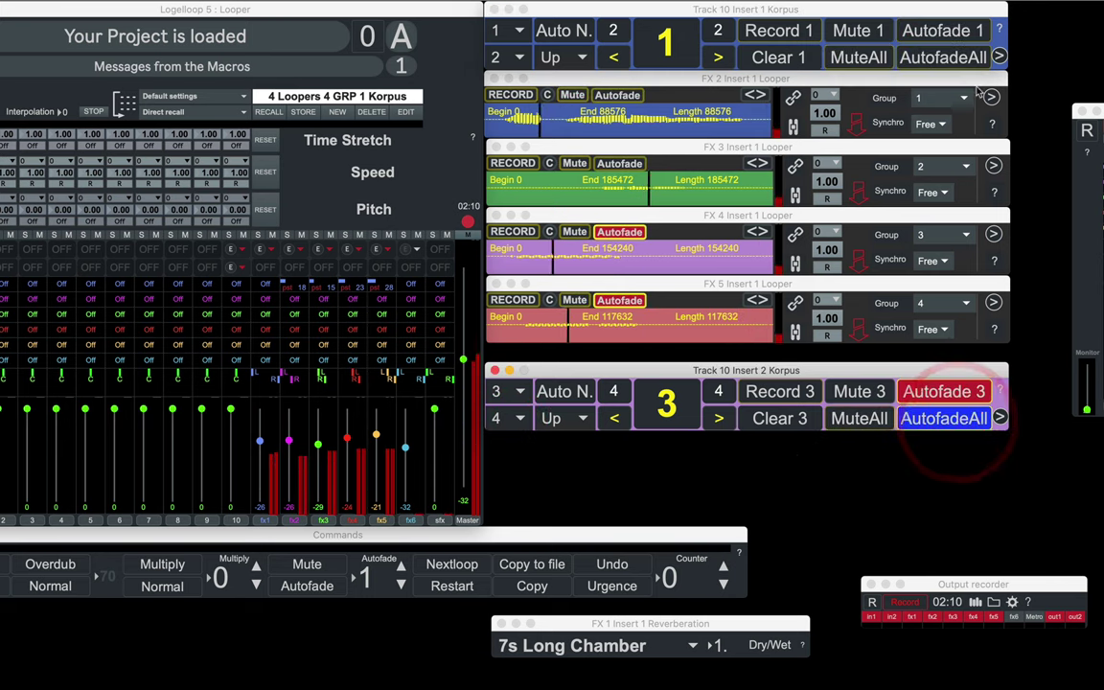
pyautogui.click(953, 57)
pyautogui.click(955, 418)
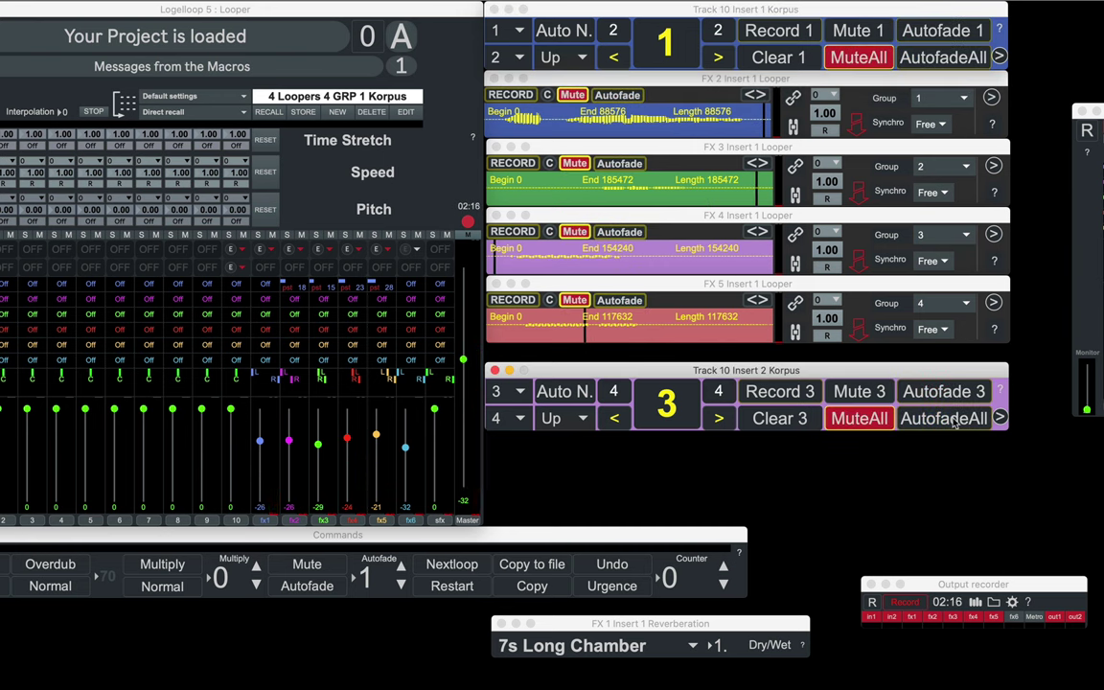
pyautogui.click(778, 57)
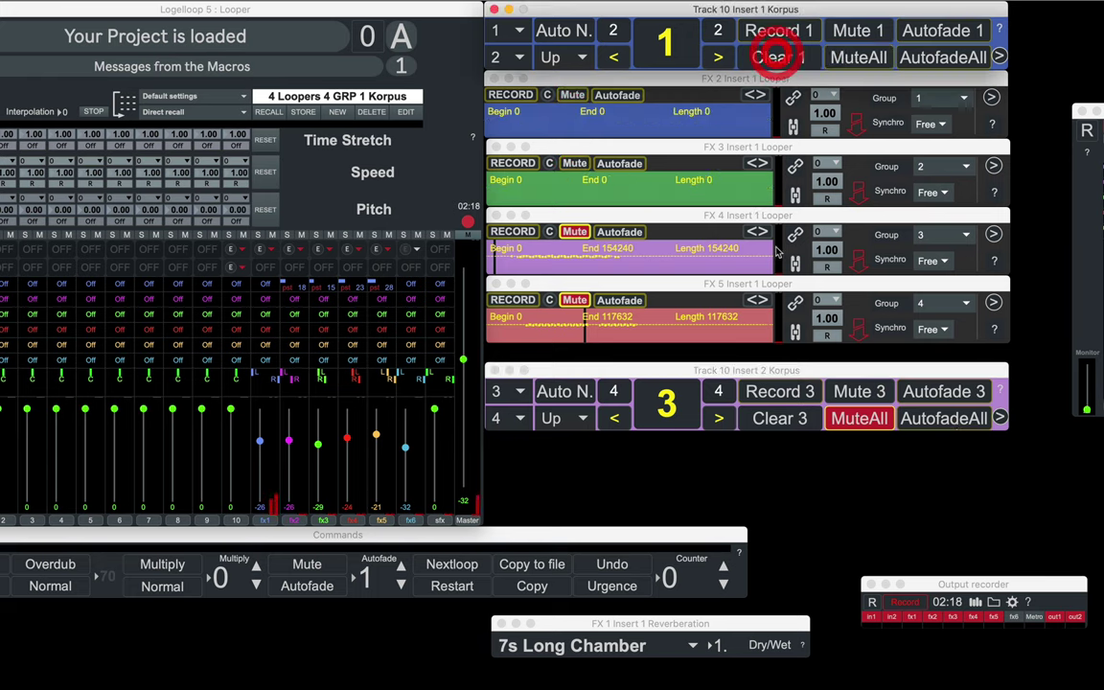
pyautogui.click(781, 419)
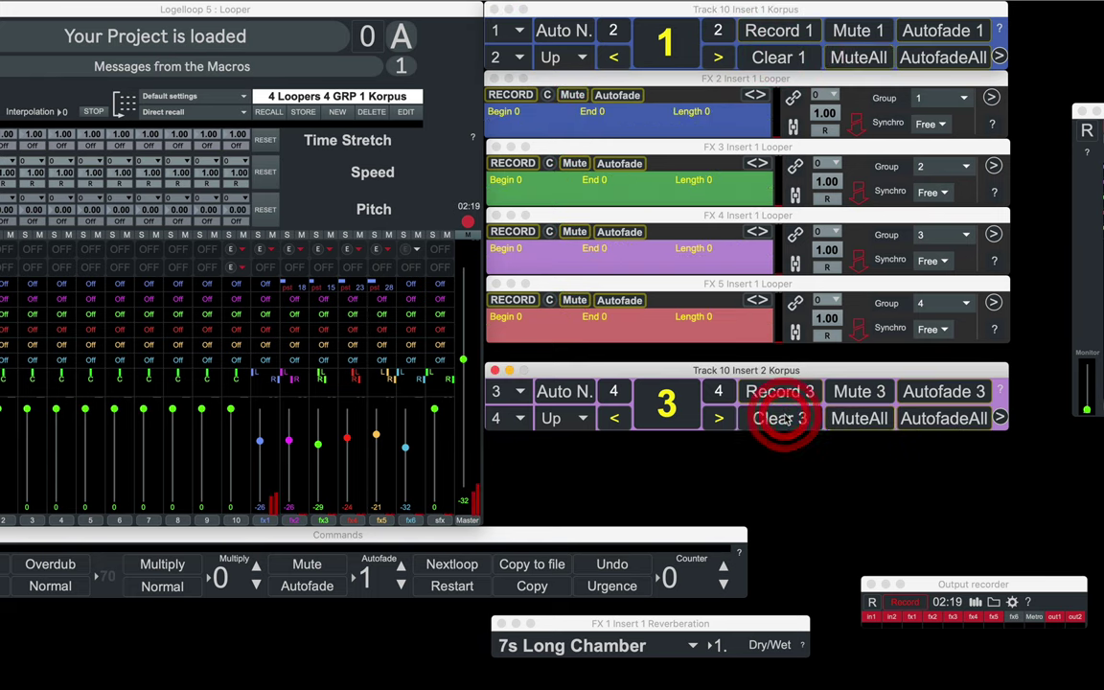
# - Set the Synchro of the FX 2, FX 3, FX 4 and FX 5 loopers to 4 beats
pyautogui.click(936, 125)
pyautogui.click(935, 185)
pyautogui.click(931, 193)
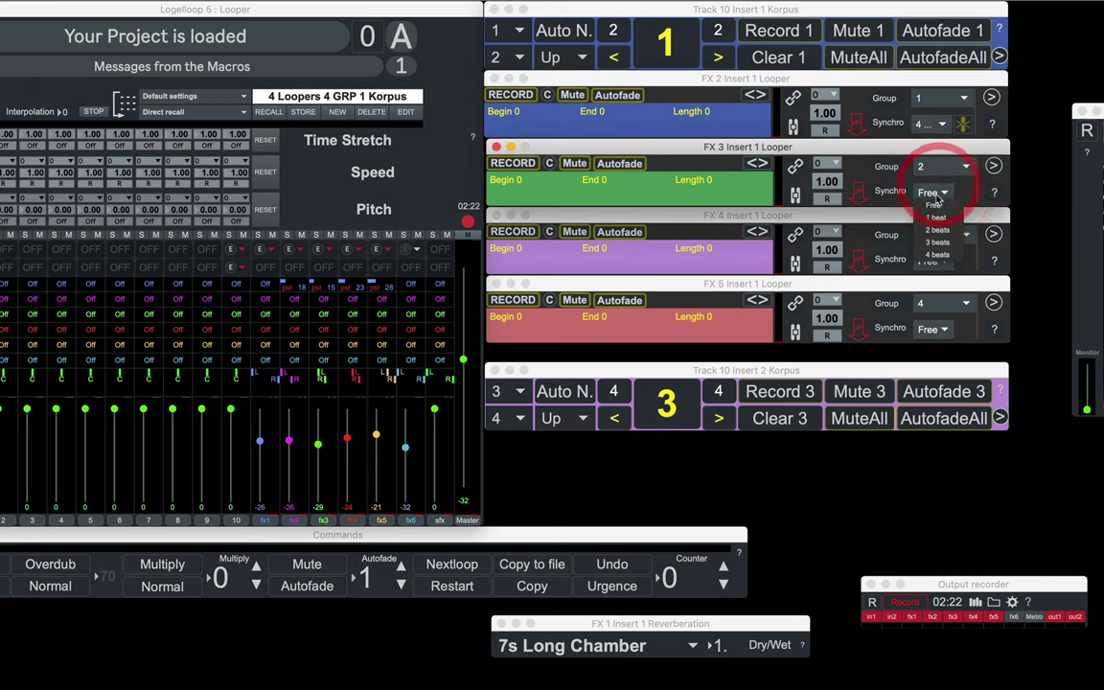
pyautogui.click(930, 205)
pyautogui.click(934, 262)
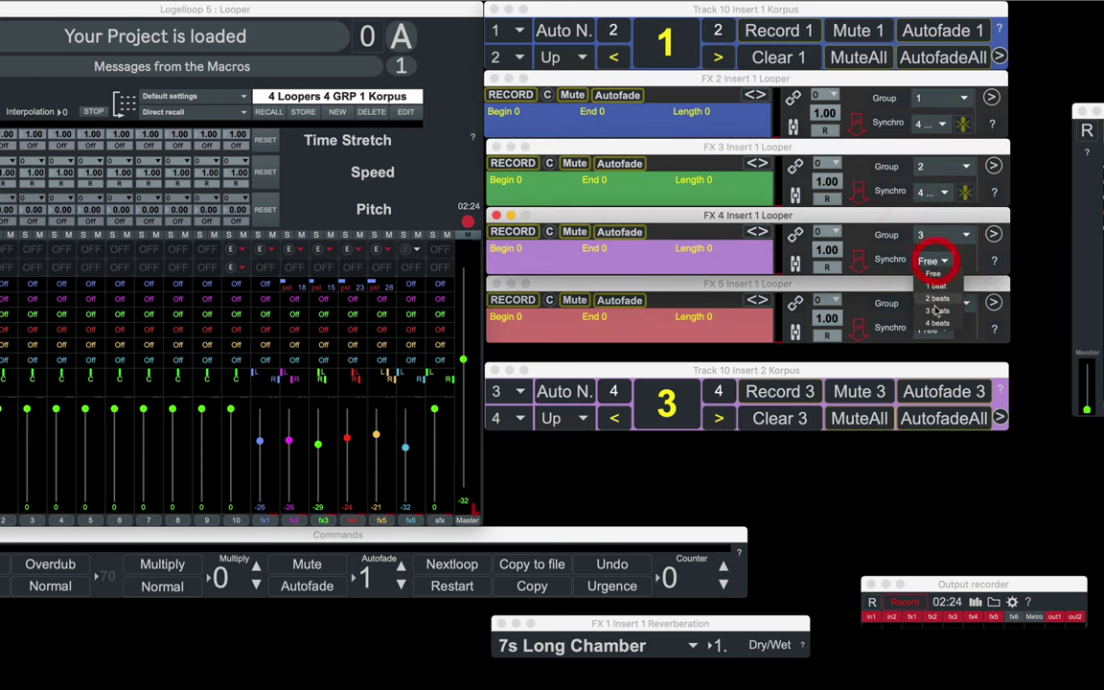
pyautogui.click(933, 323)
pyautogui.click(932, 329)
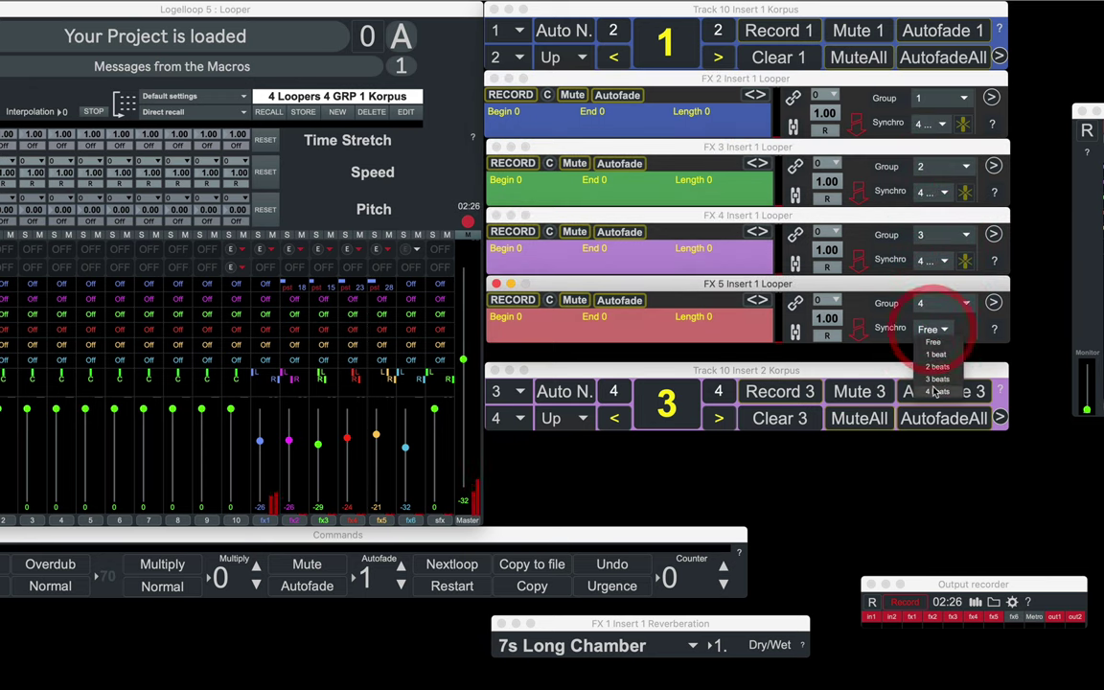
pyautogui.click(937, 391)
# - Activate the next-bar action option on all four loopers
pyautogui.click(962, 123)
pyautogui.click(965, 191)
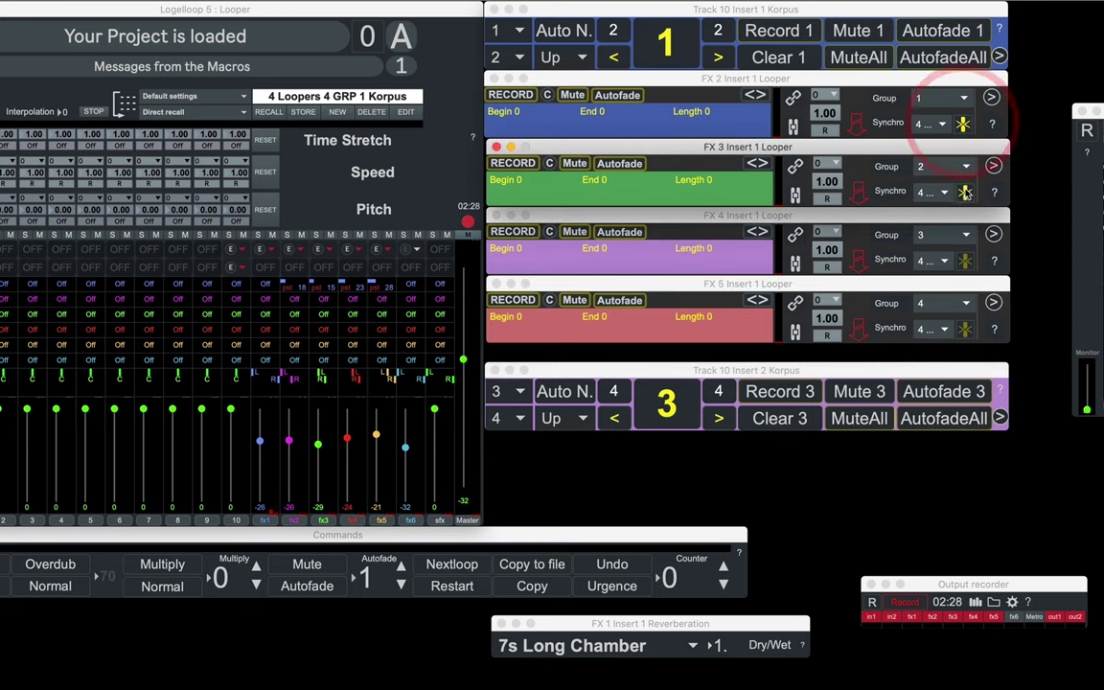
pyautogui.click(965, 260)
pyautogui.click(965, 327)
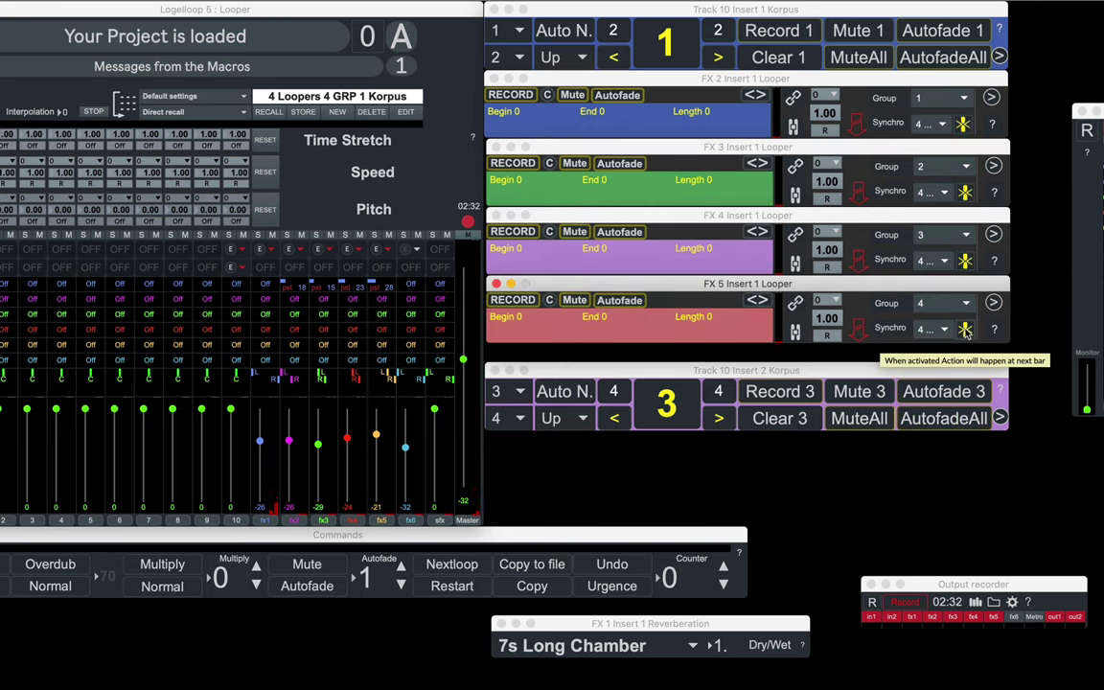
# - Open the Metronome below the Insert 2 Korpus, and set it to Metronome On at 132 BPM
pyautogui.hotkey('ctrl', 'b')
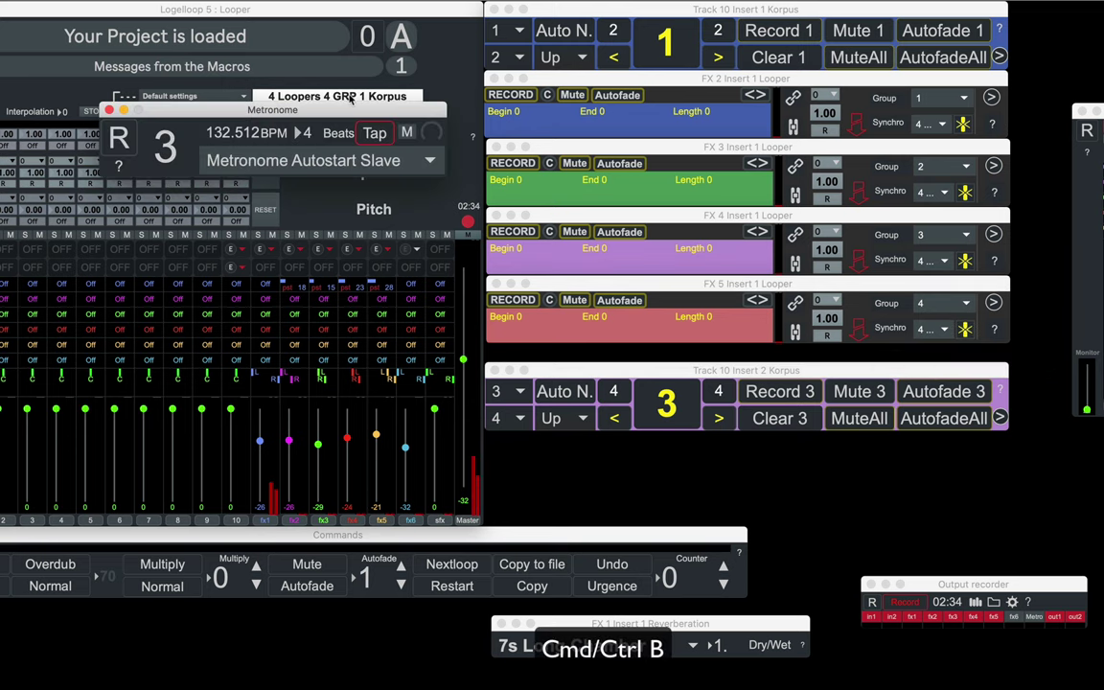
pyautogui.moveTo(351, 105); pyautogui.dragTo(1030, 470)
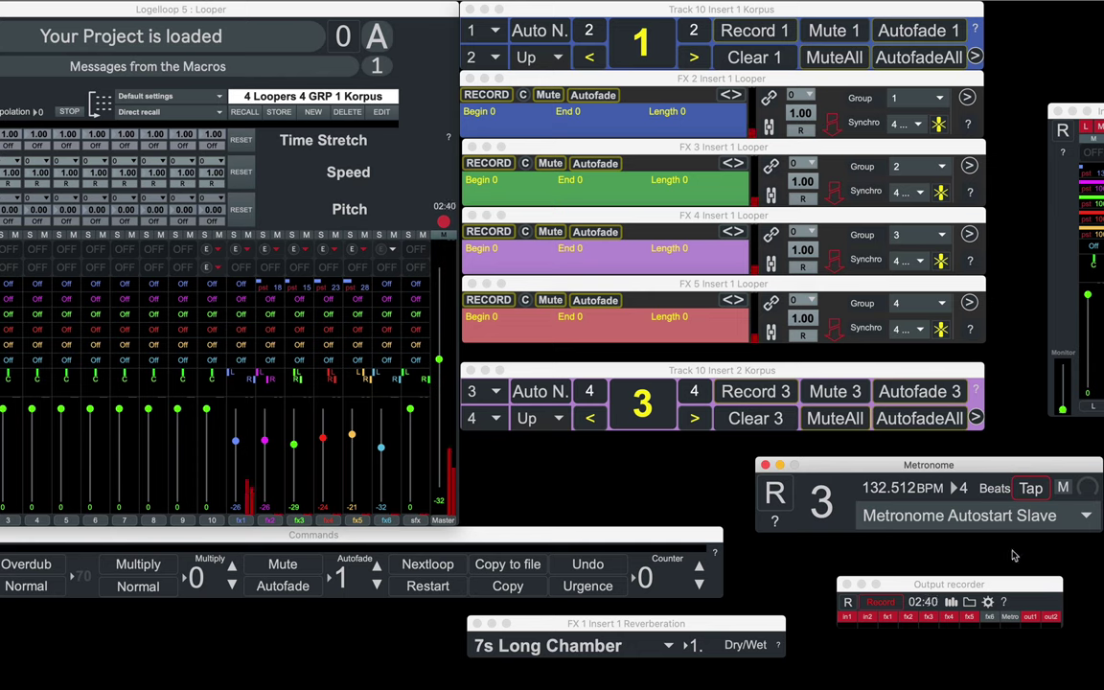
pyautogui.click(891, 517)
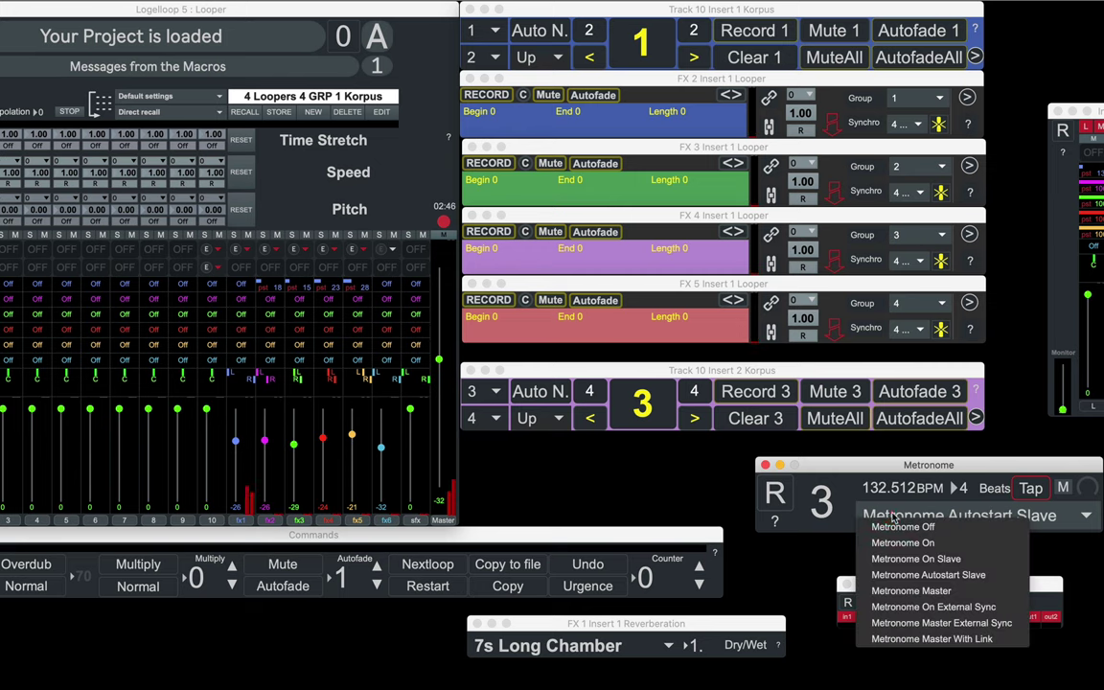
pyautogui.click(893, 542)
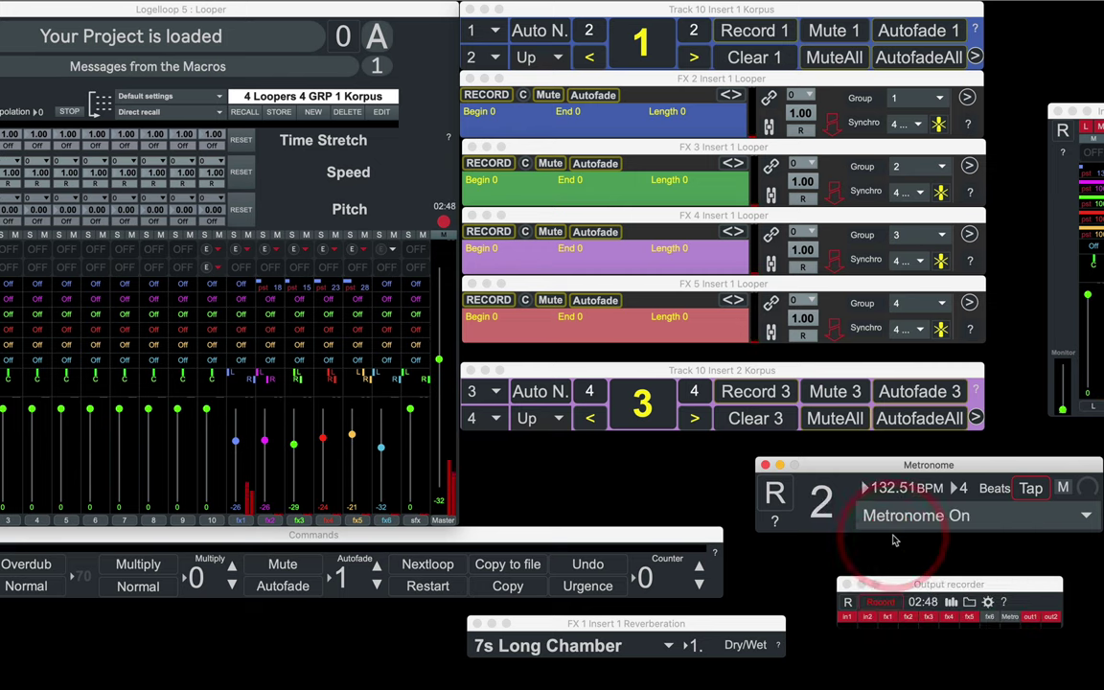
pyautogui.click(887, 488)
pyautogui.write('1')
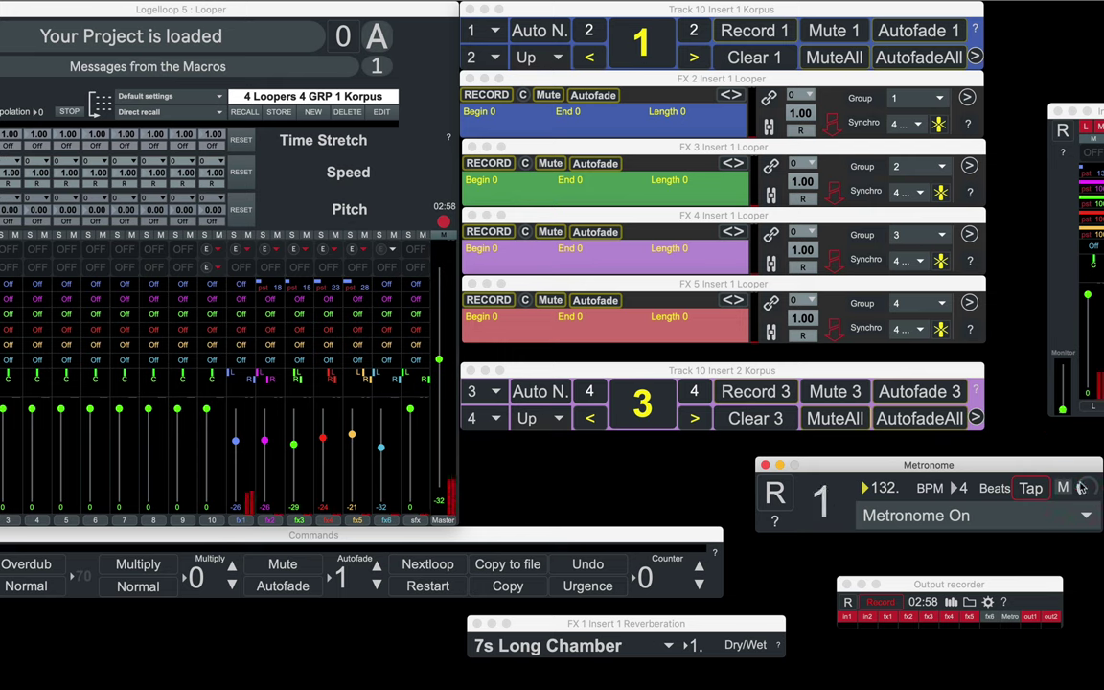
# - Set the last group of the Insert 1 Korpus to 4 and mute the metronome
pyautogui.click(472, 55)
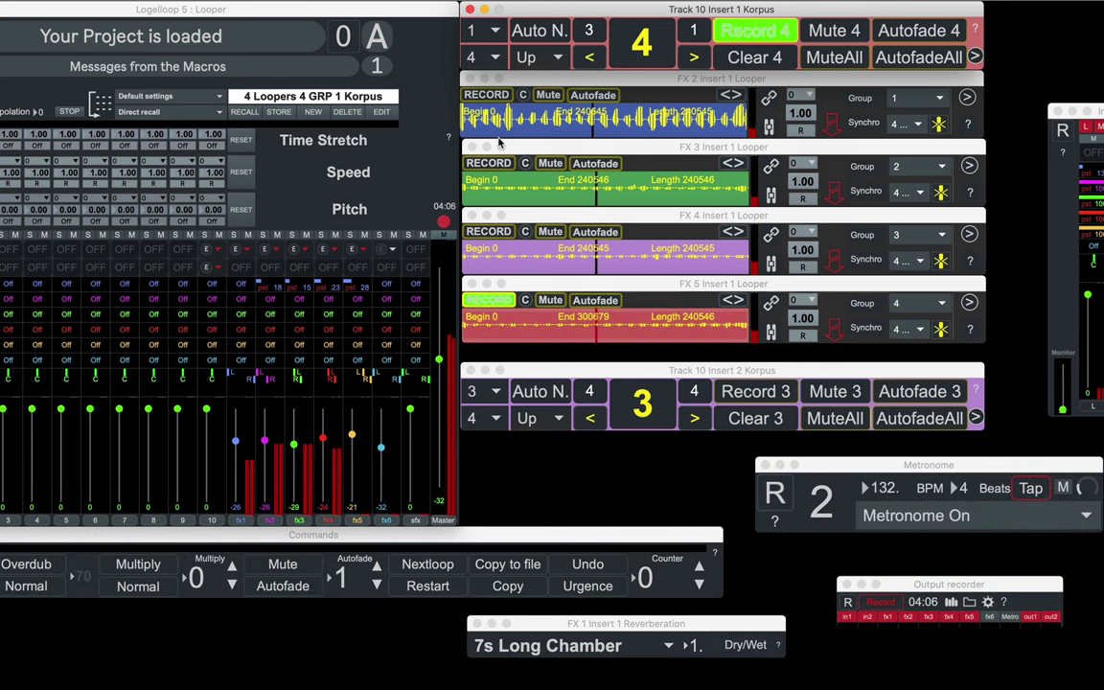
pyautogui.click(1062, 488)
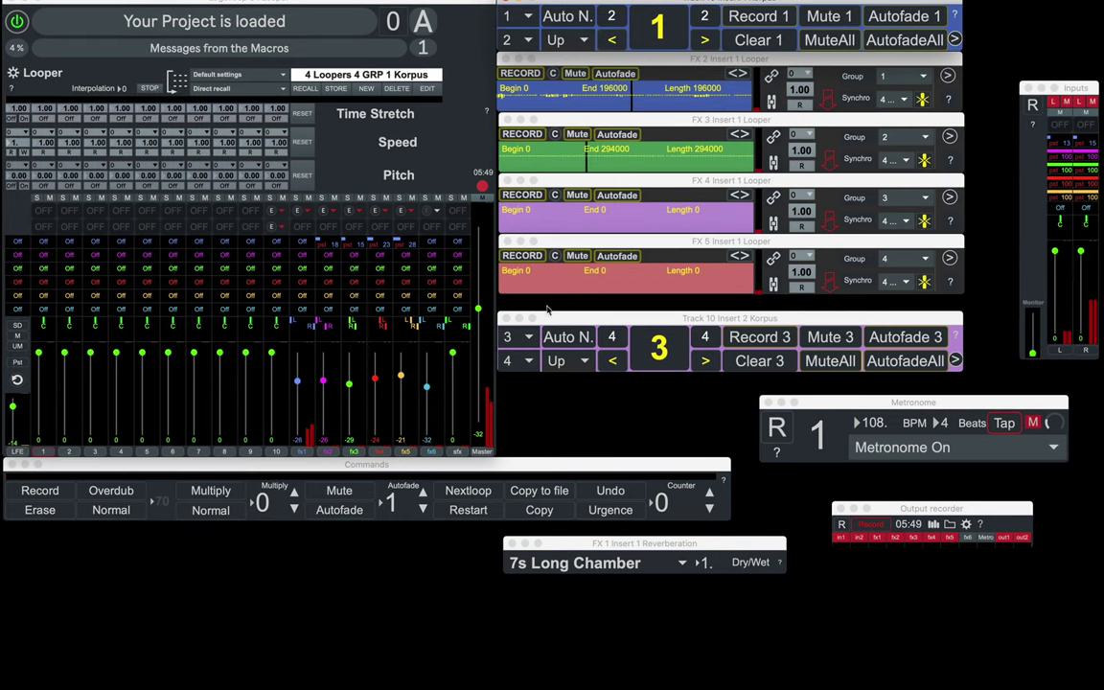
# - Unmute the metronome and autofade groups 1–2 and 3–4 out with the two Korpus inserts
pyautogui.click(1064, 403)
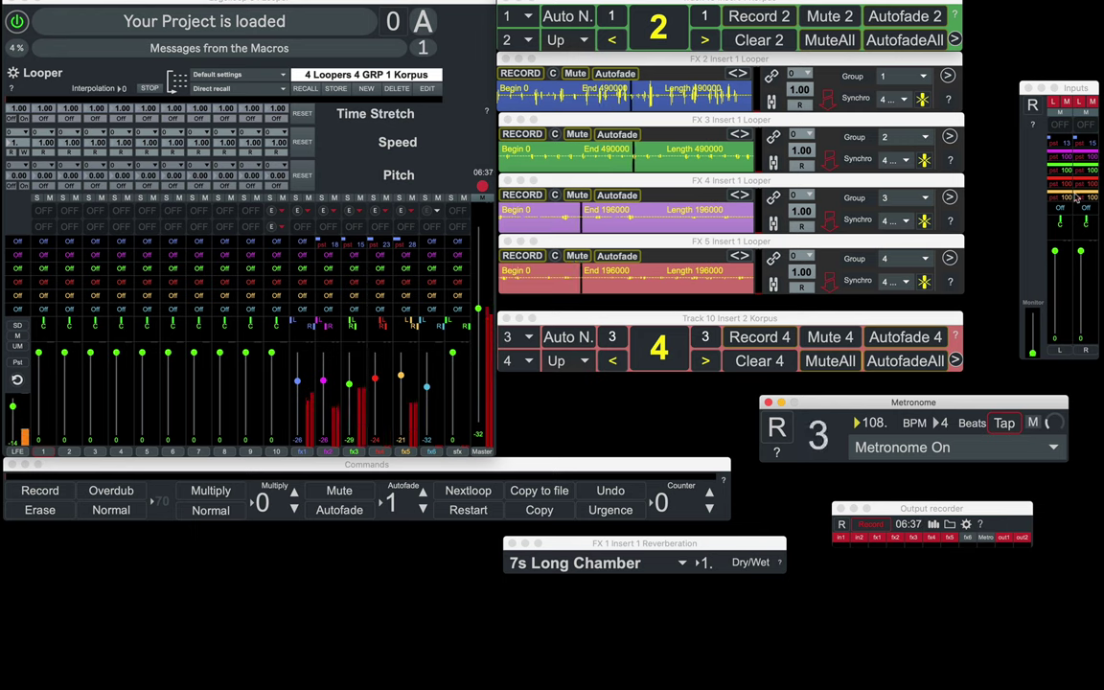
pyautogui.click(922, 39)
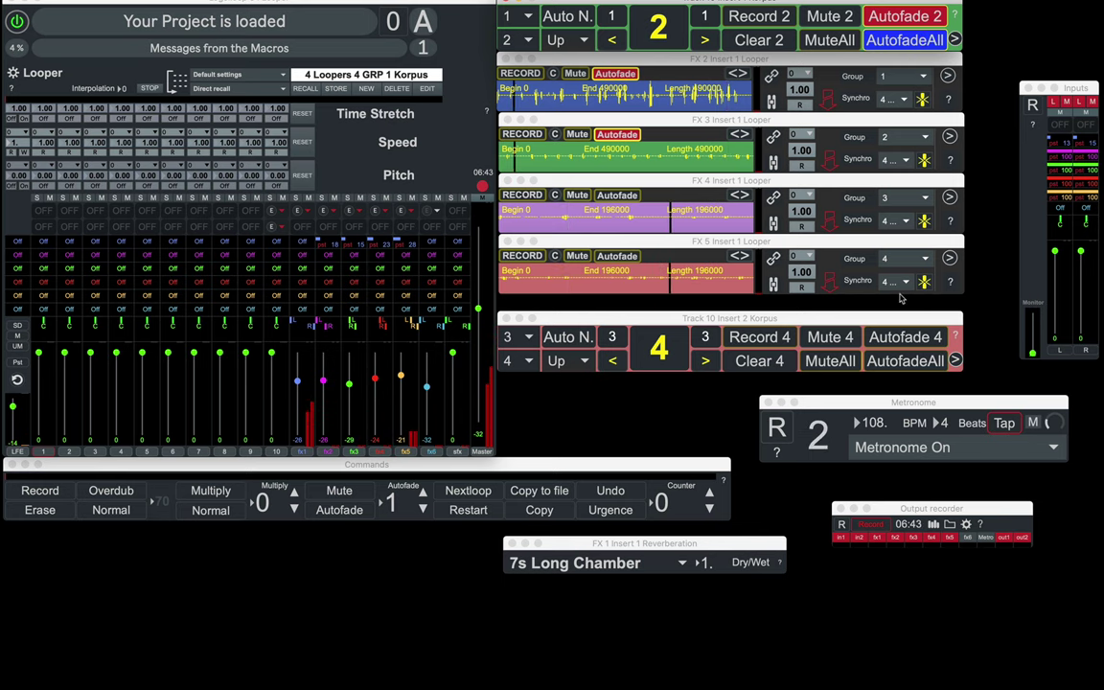
pyautogui.click(912, 367)
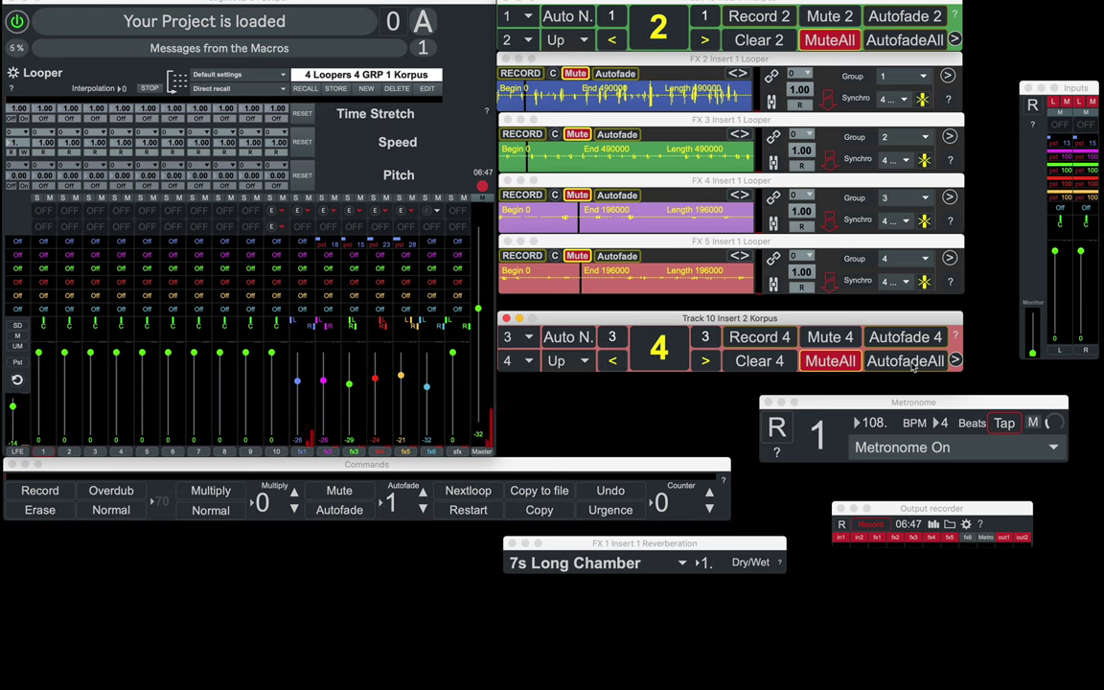
# - Mute the metronome and set the Synchro of the FX 4 and FX 5 loopers to Free
pyautogui.click(1033, 423)
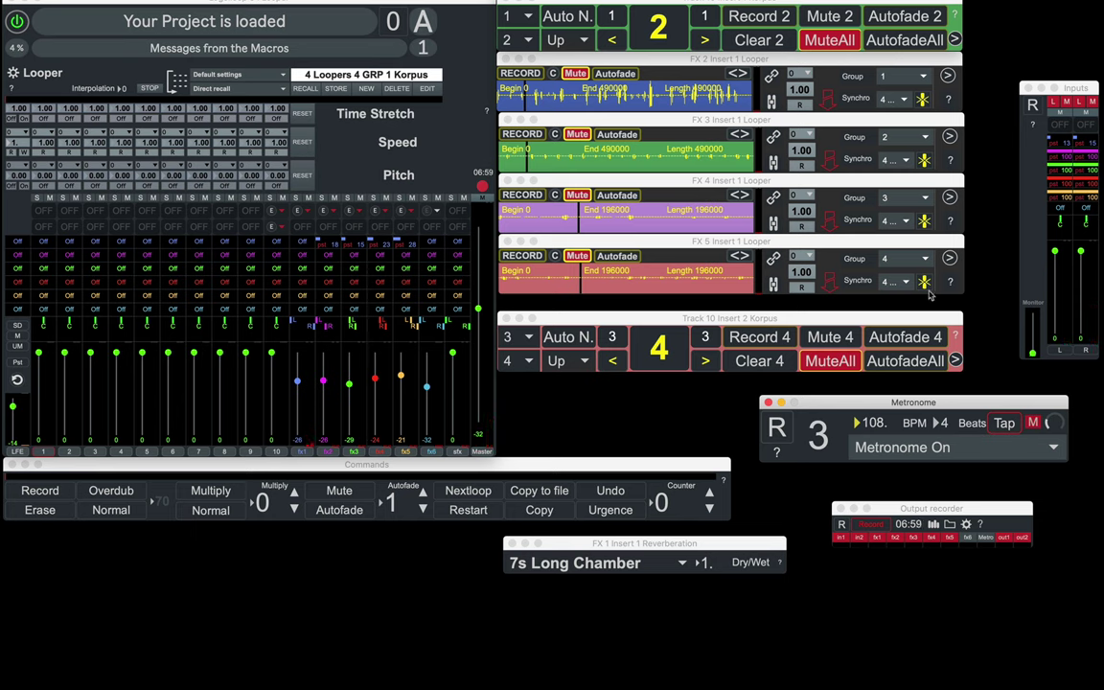
pyautogui.click(895, 221)
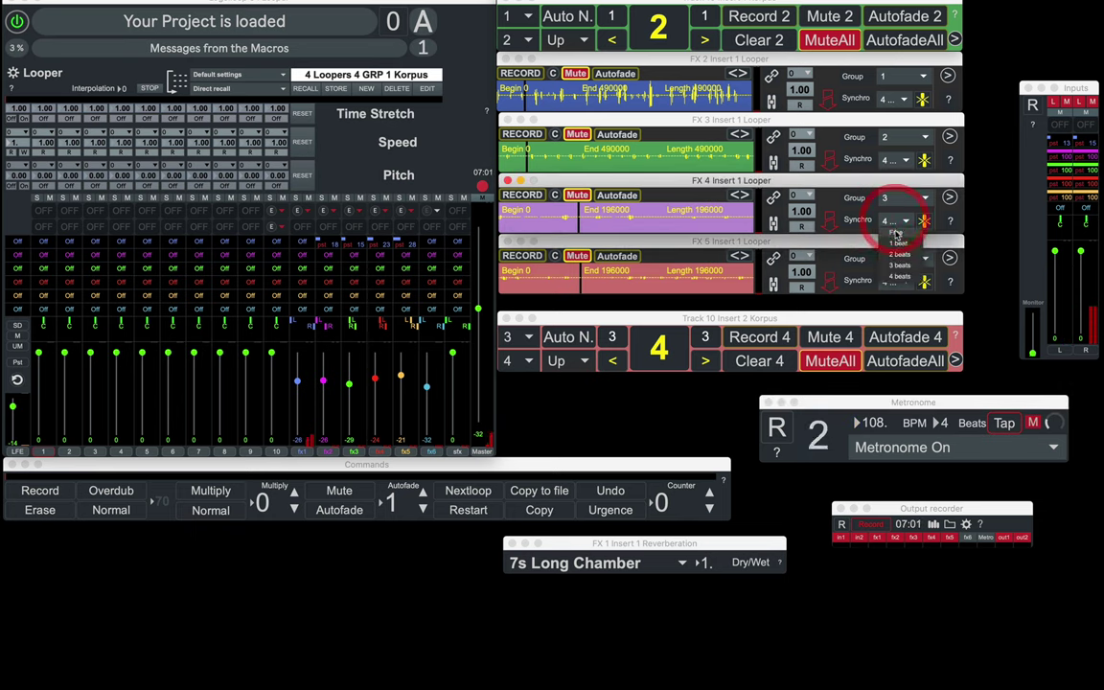
pyautogui.click(894, 214)
pyautogui.click(898, 282)
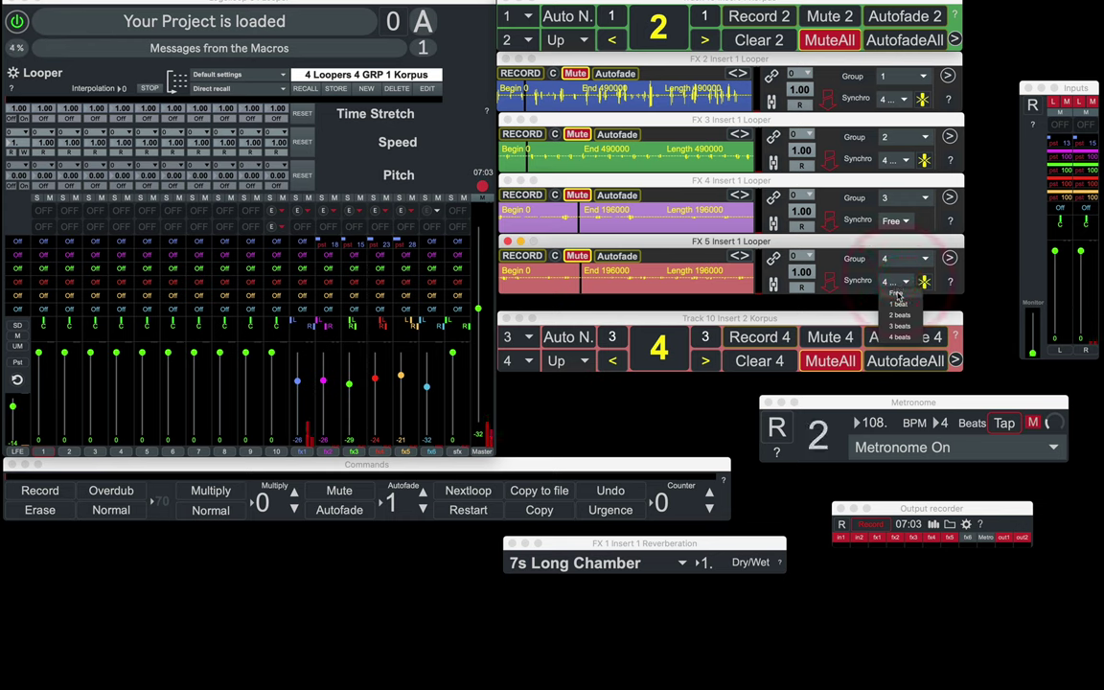
pyautogui.click(896, 291)
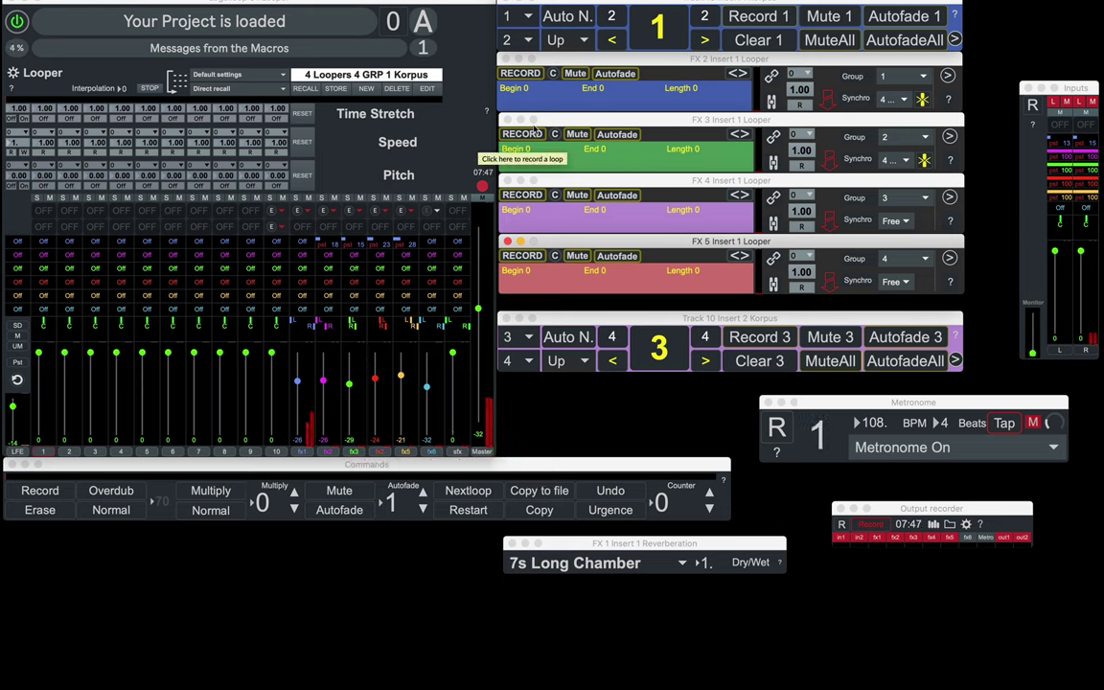
# - Set the Synchro of the FX 2 and FX 3 loopers to Free
pyautogui.click(517, 42)
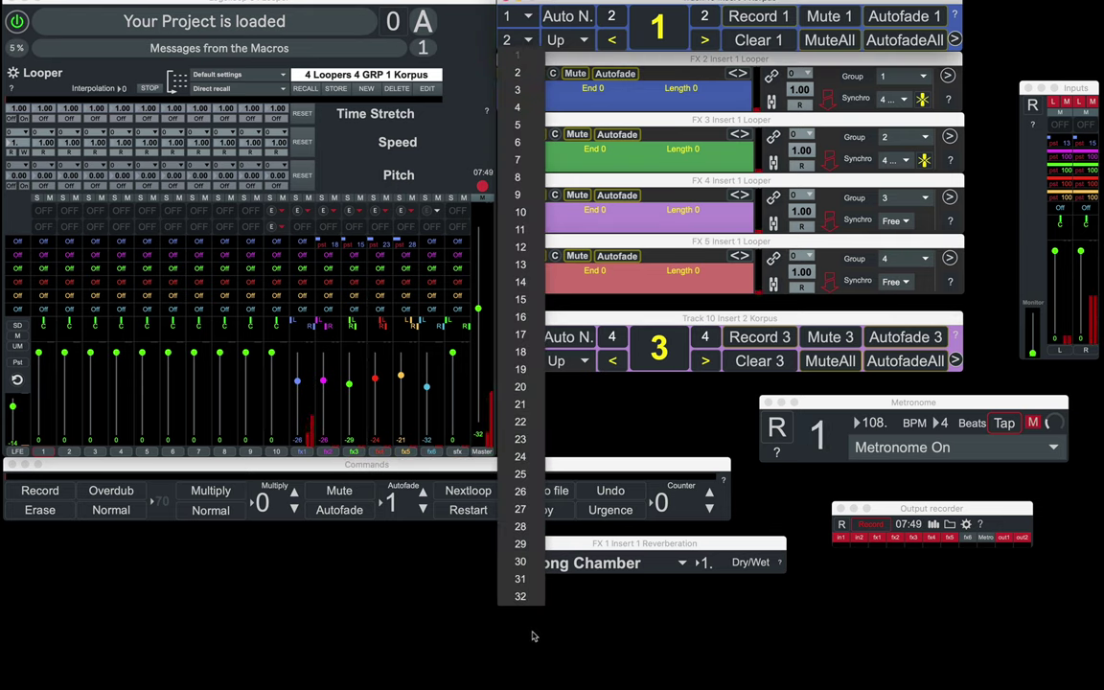
pyautogui.click(579, 4)
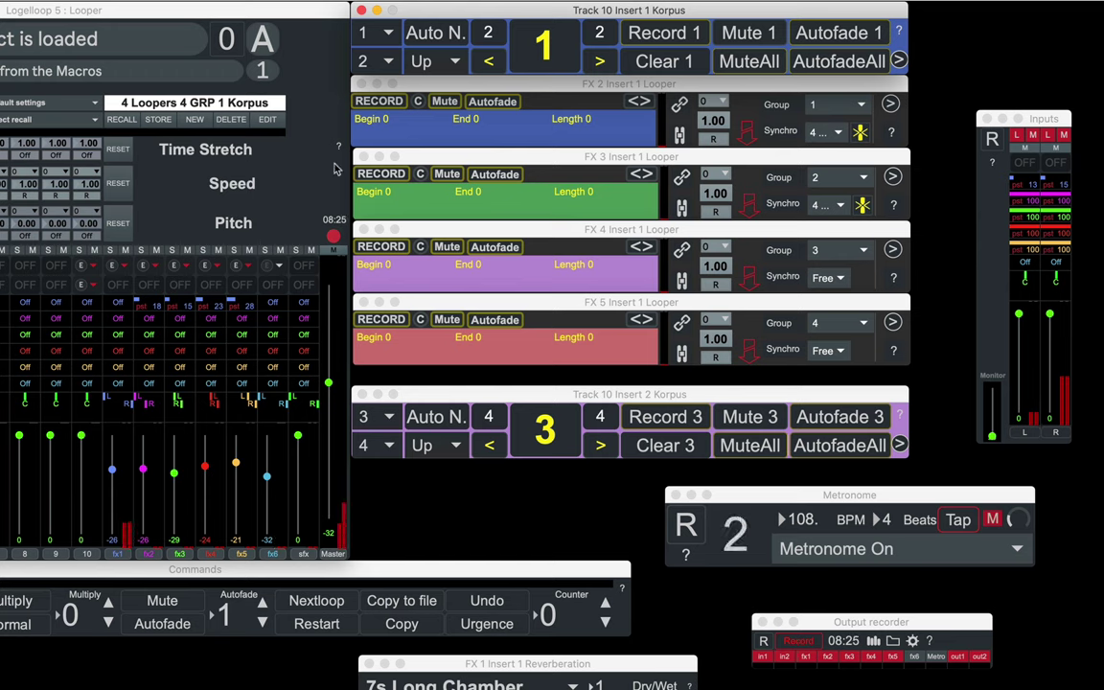
pyautogui.click(822, 133)
pyautogui.click(824, 141)
pyautogui.click(828, 205)
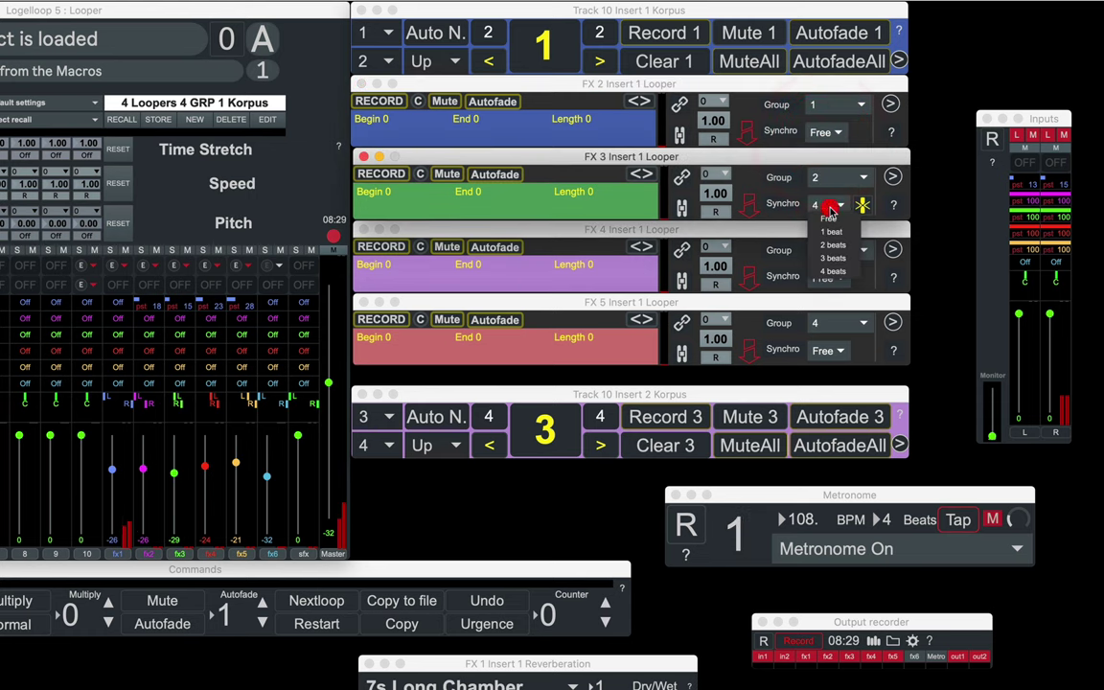
pyautogui.click(826, 216)
# - Enable Auto Next on the Insert 1 Korpus and set its last group to 4
pyautogui.click(438, 34)
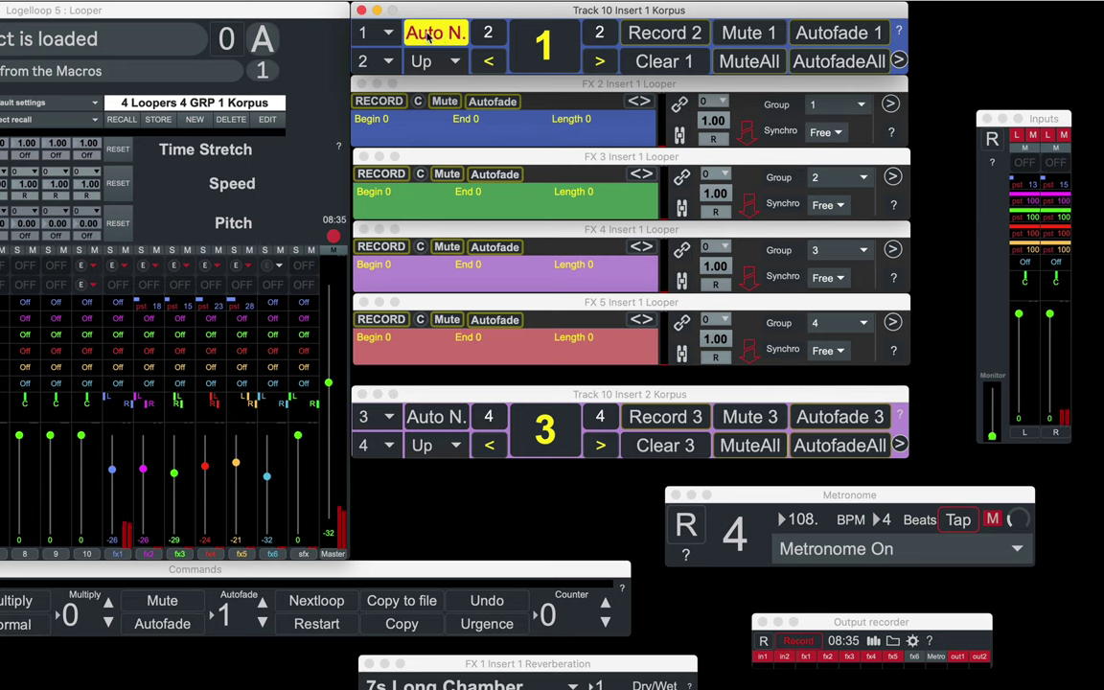
pyautogui.click(384, 60)
pyautogui.click(388, 140)
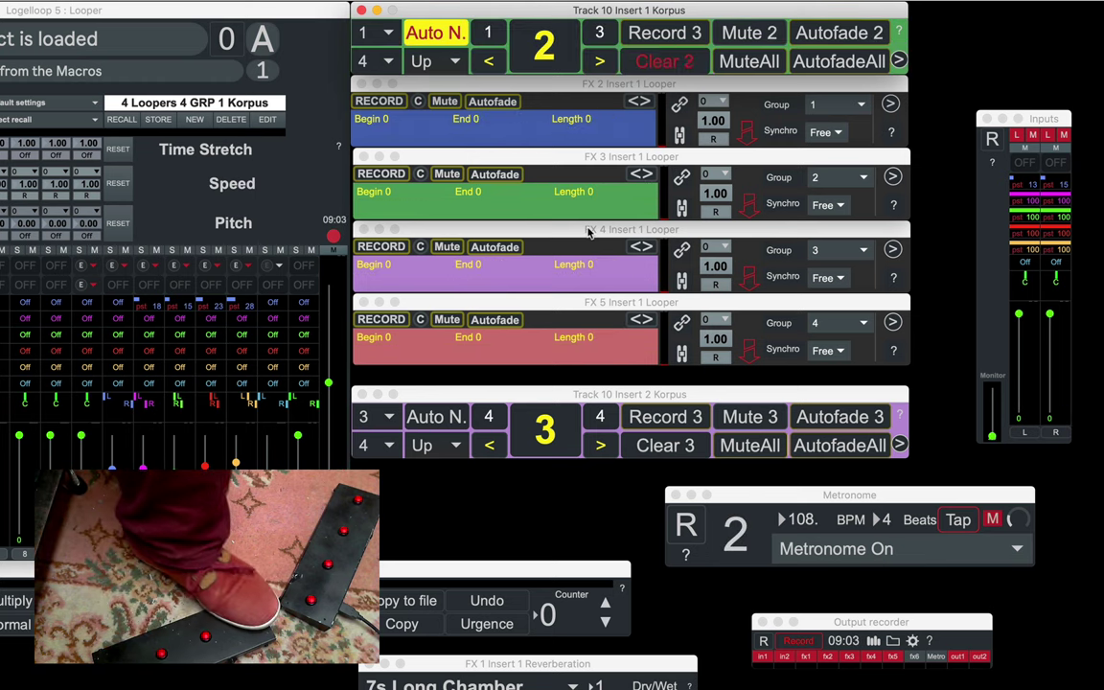
# - Turn off Auto Next on the Insert 1 Korpus, set its direction to Down and re-enable Auto Next
pyautogui.click(434, 34)
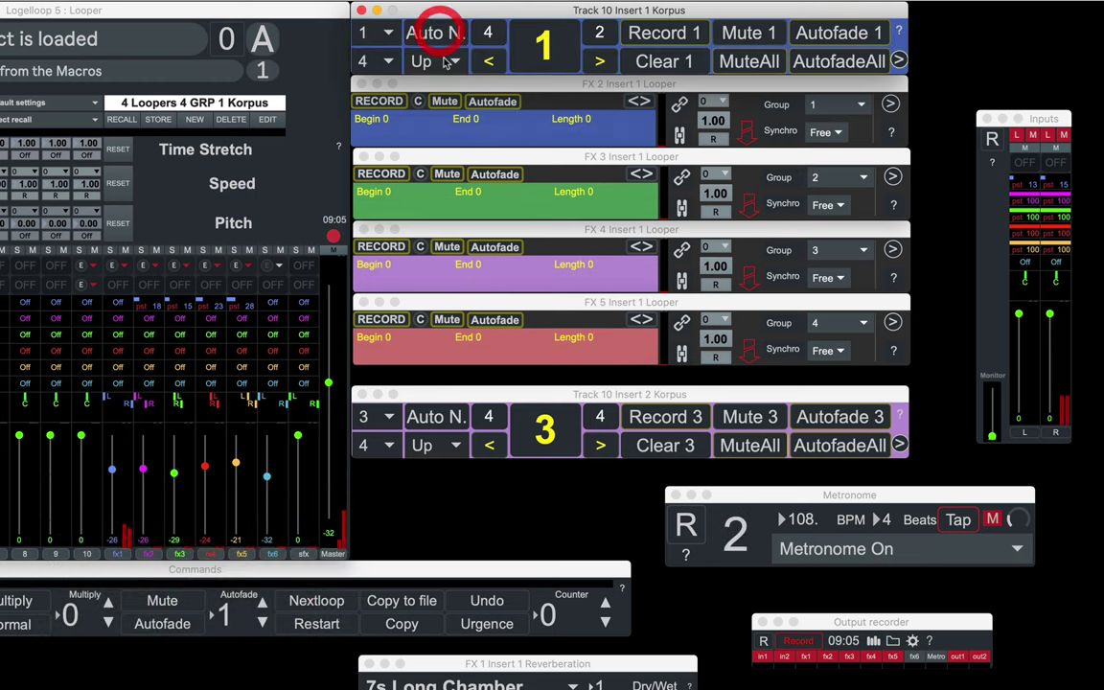
pyautogui.click(443, 65)
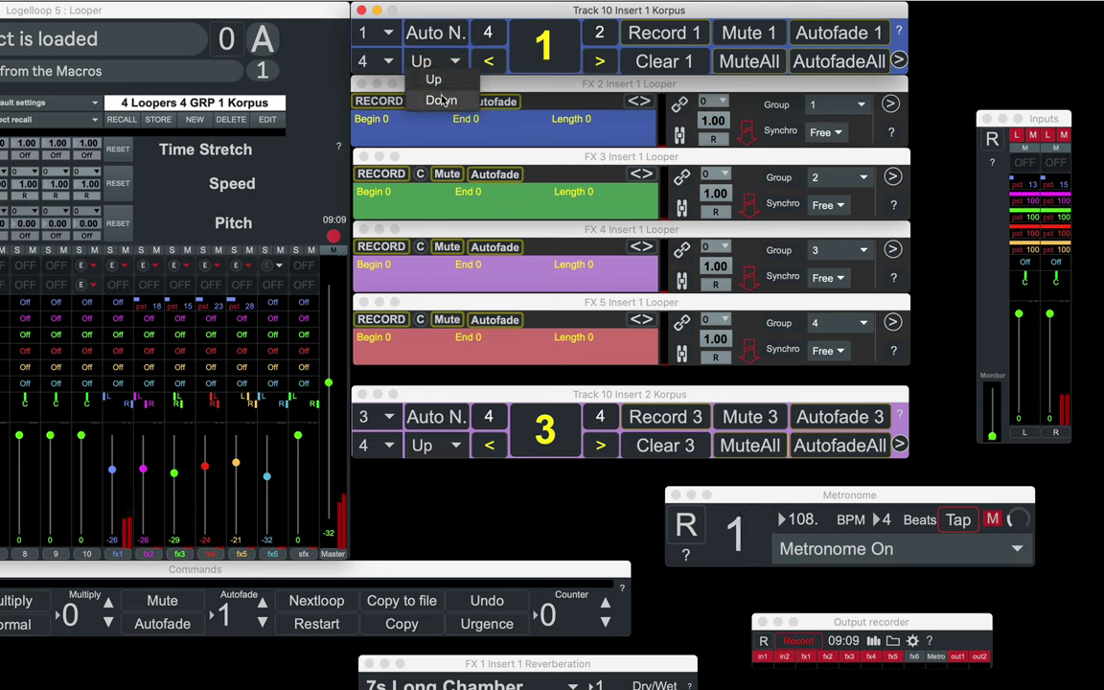
pyautogui.click(441, 100)
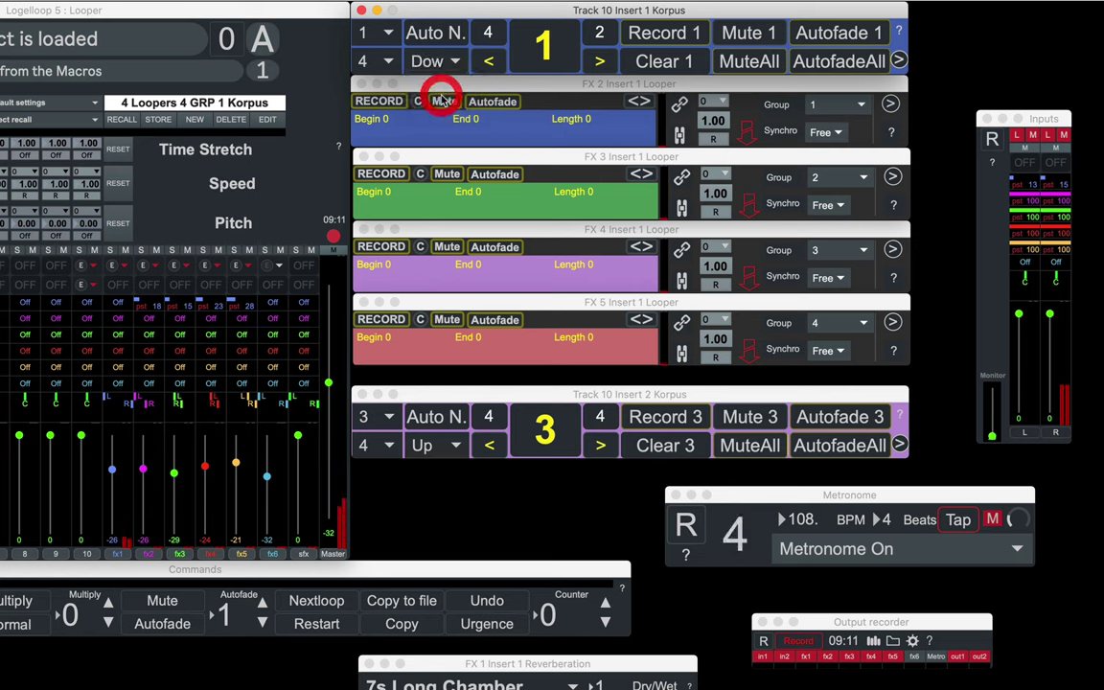
pyautogui.click(434, 34)
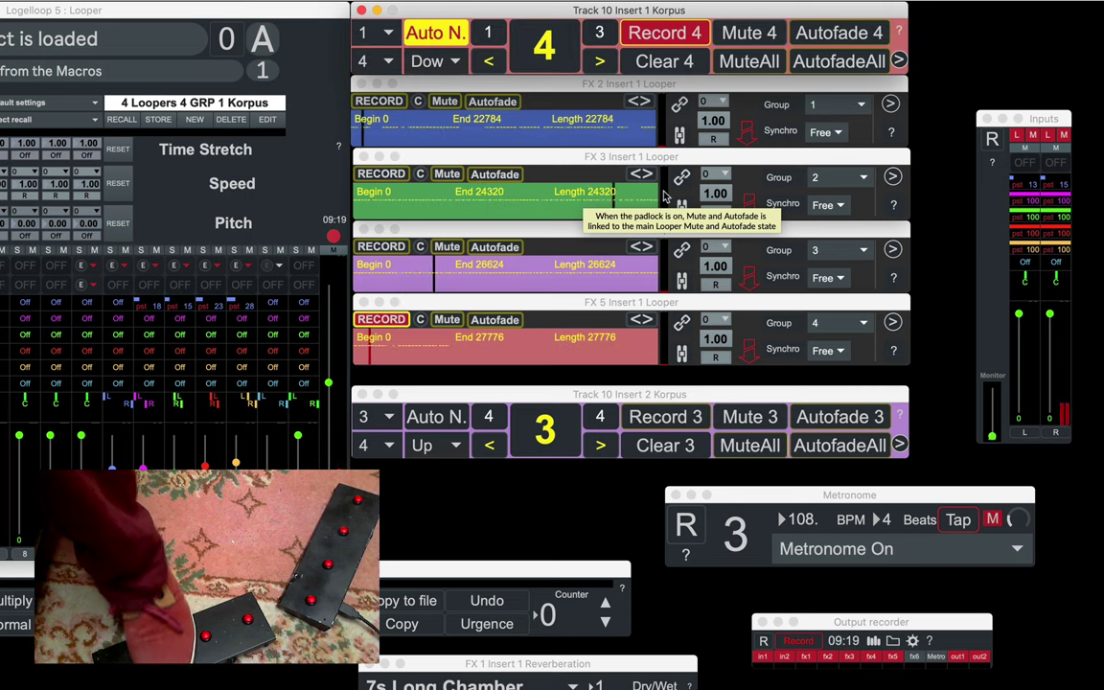
# - Set the direction of the Insert 1 Korpus to Up
pyautogui.click(428, 60)
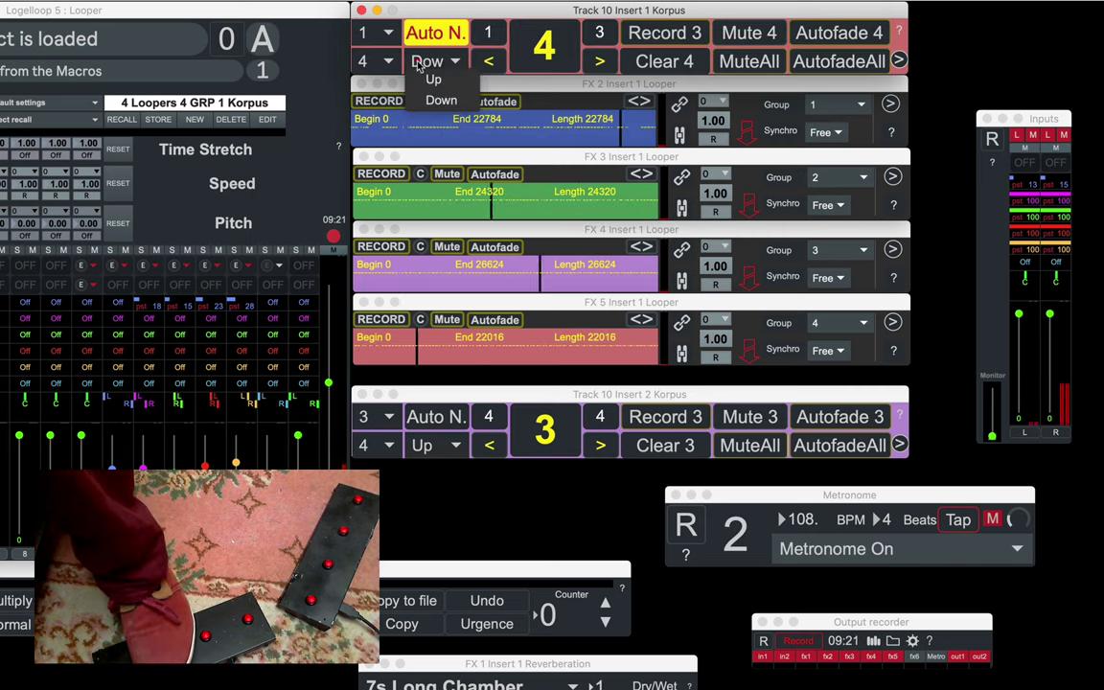
pyautogui.click(424, 86)
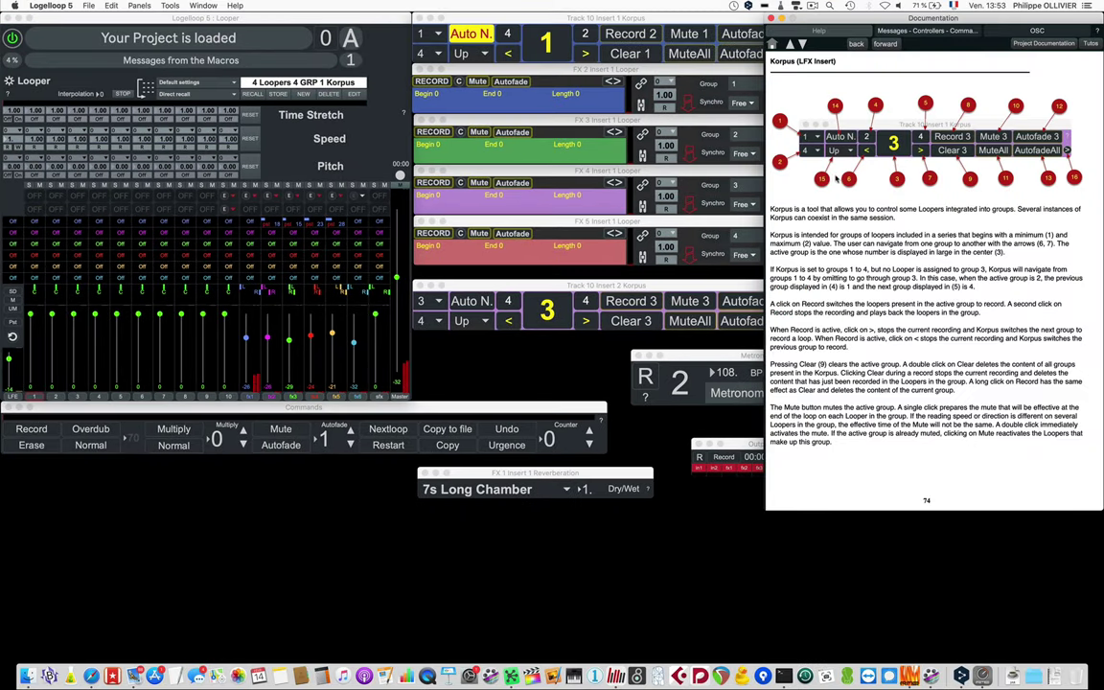
# - Page through the Korpus documentation on MuteAll, Autofade, AutoNext and the preferences, and close the documentation window
pyautogui.click(804, 44)
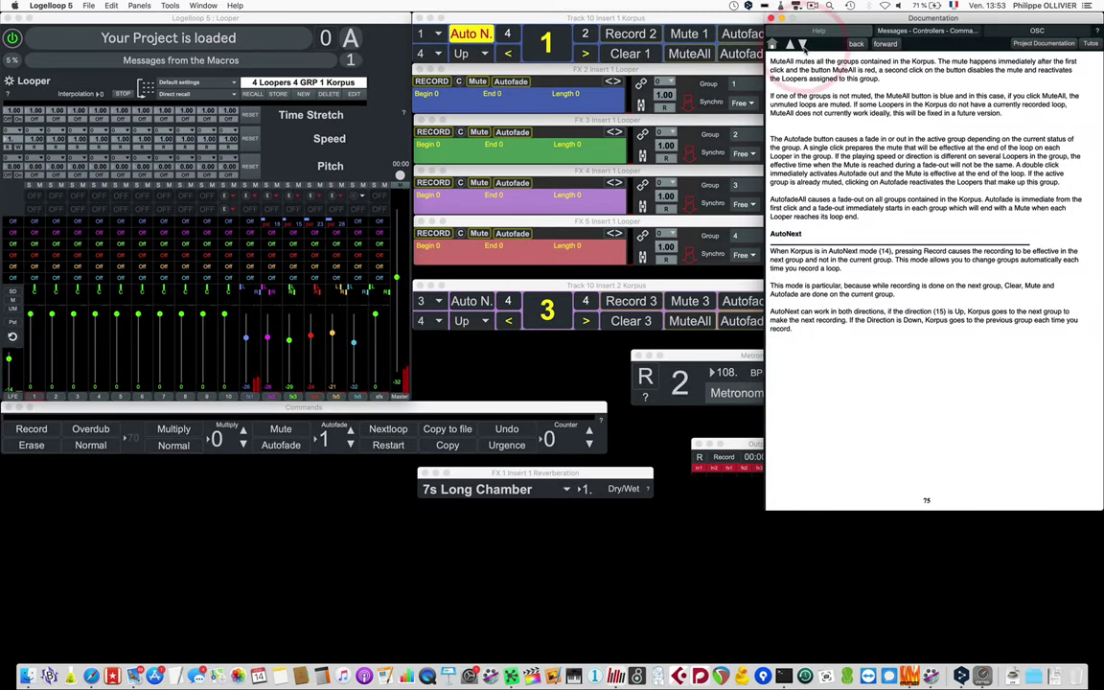
pyautogui.click(804, 44)
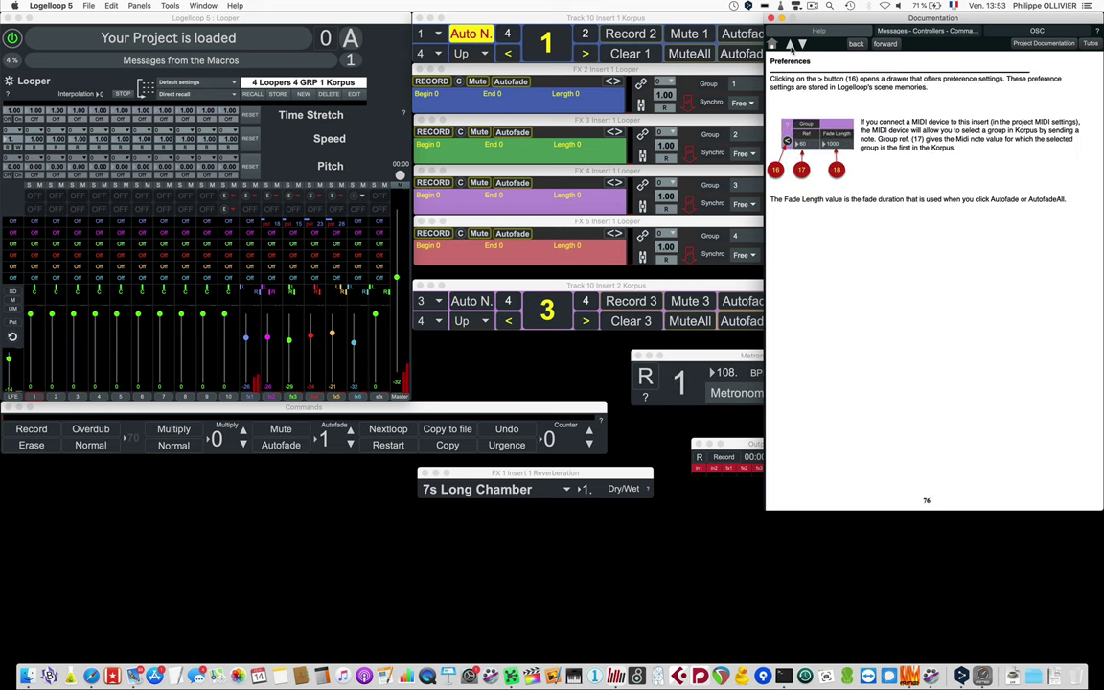
pyautogui.click(790, 45)
pyautogui.click(790, 45)
pyautogui.click(769, 19)
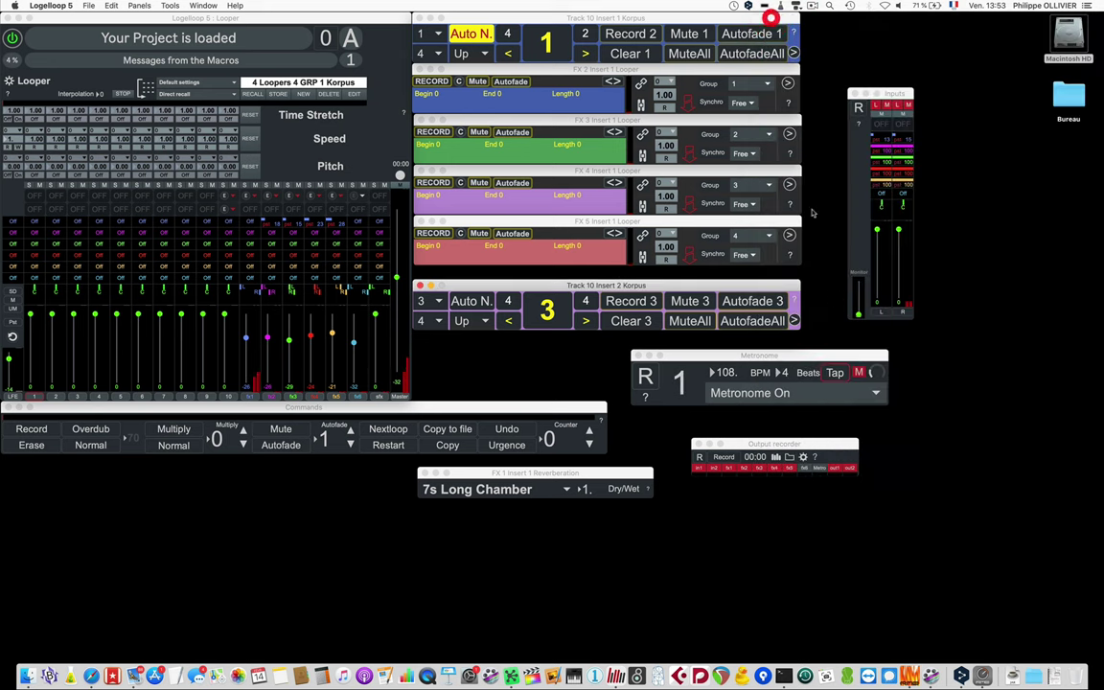